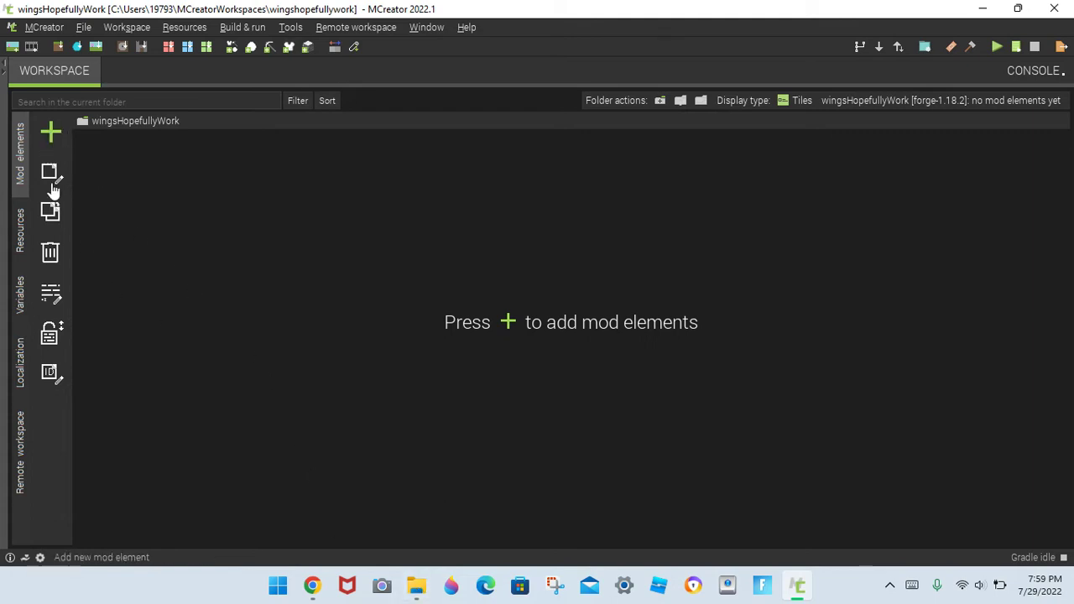
Step: Create a new Music disc mod element named TheBluDeminClassic
left_click(51, 131)
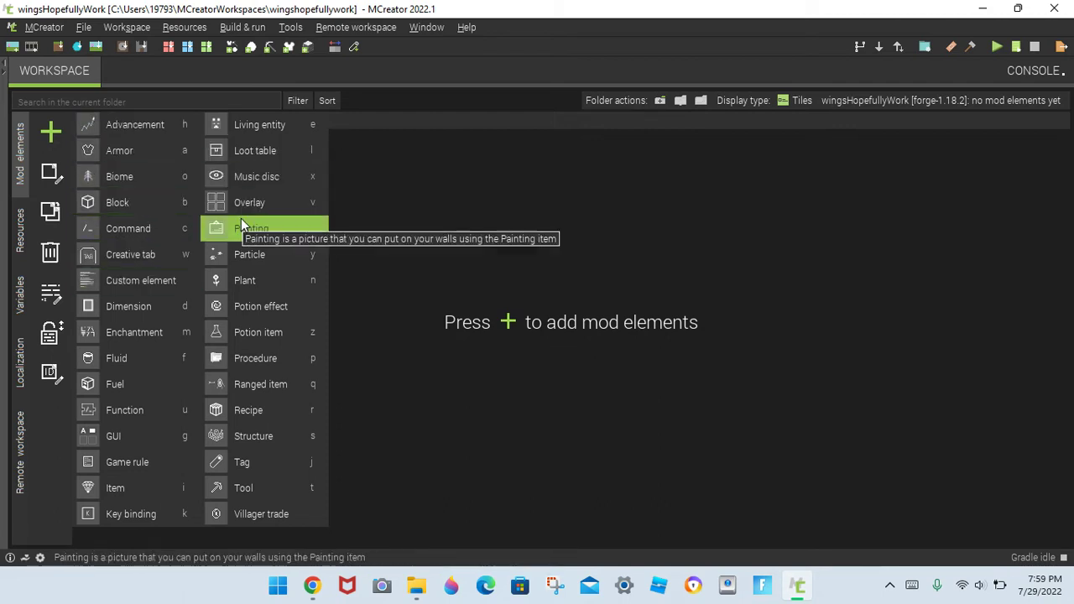
left_click(236, 179)
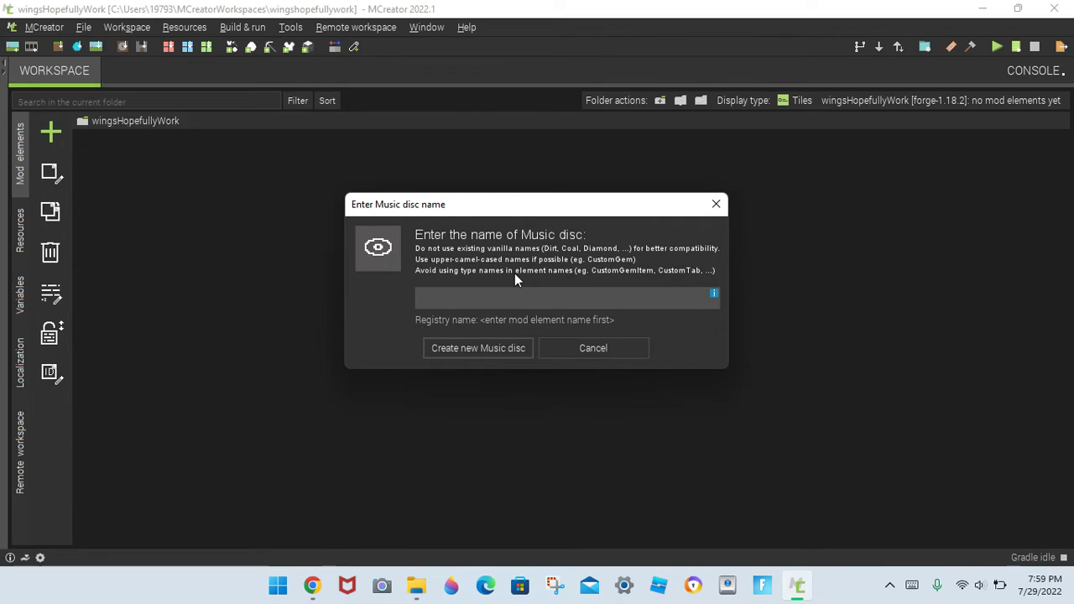
type("The")
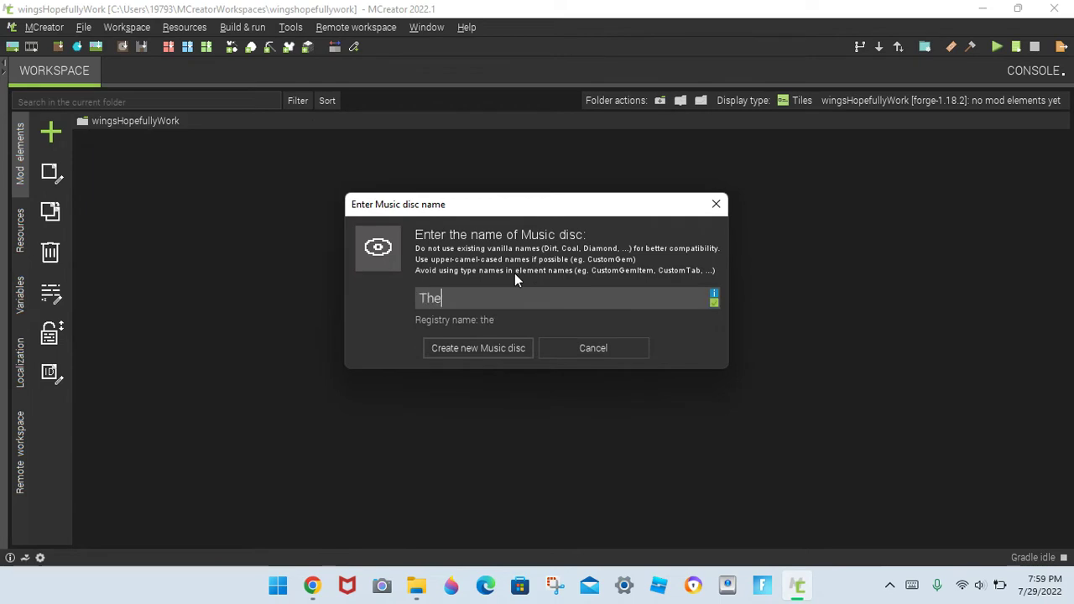
type("BluDem")
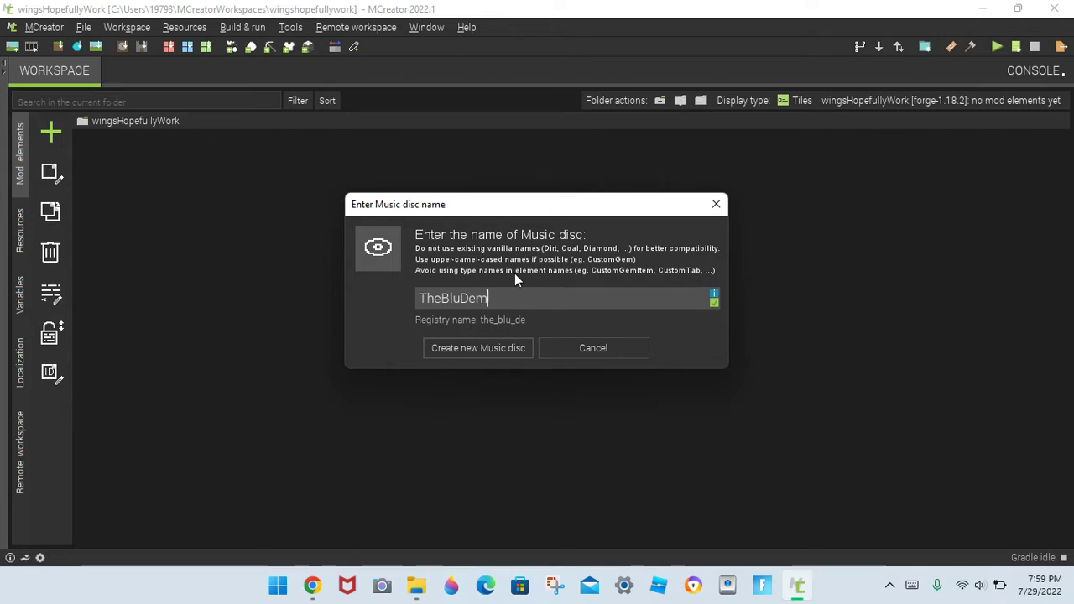
type("in_Classic")
left_click(491, 351)
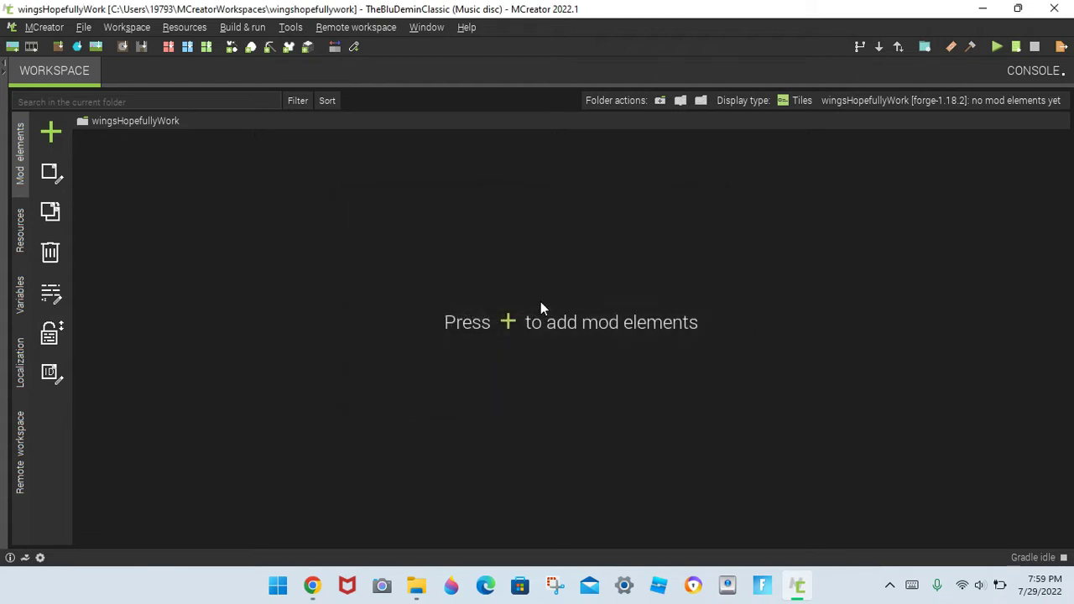
Step: Create a blank 16 by 16 texture with transparency fill for the music disc's item texture
left_click(547, 195)
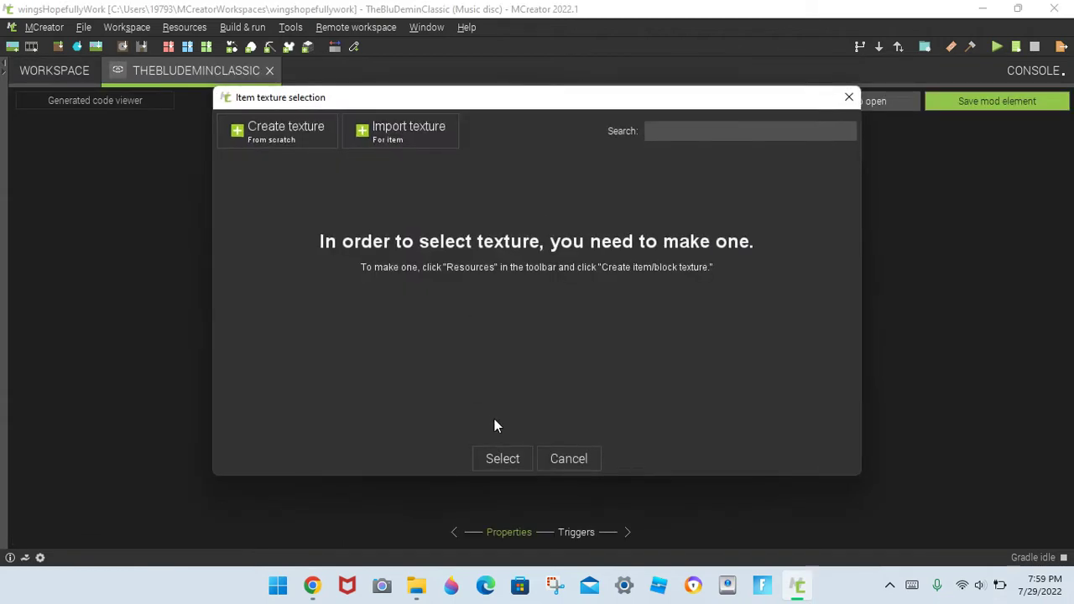
left_click(299, 141)
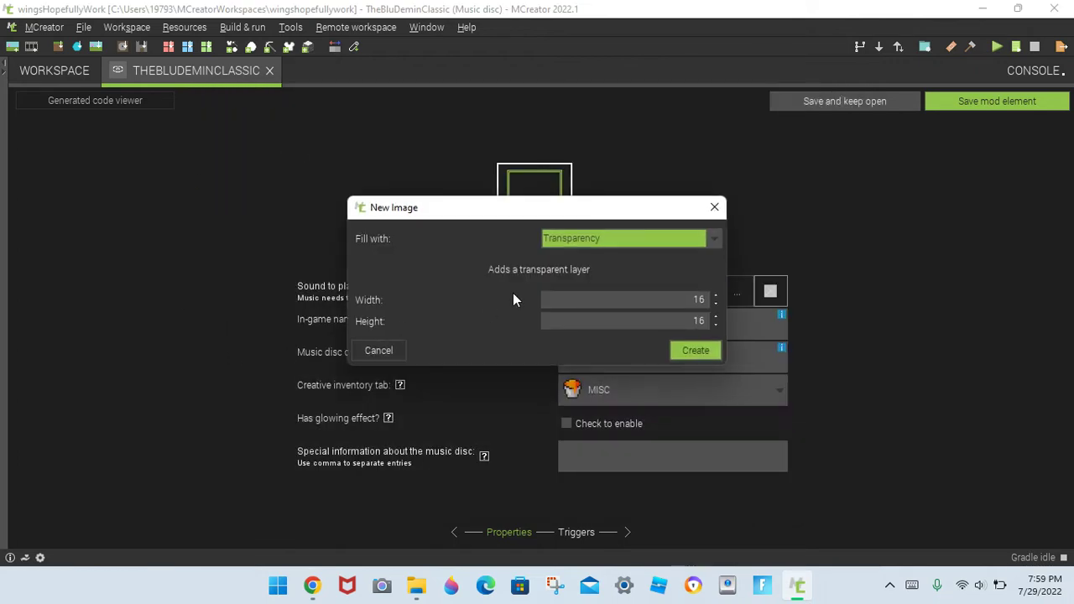
left_click(695, 351)
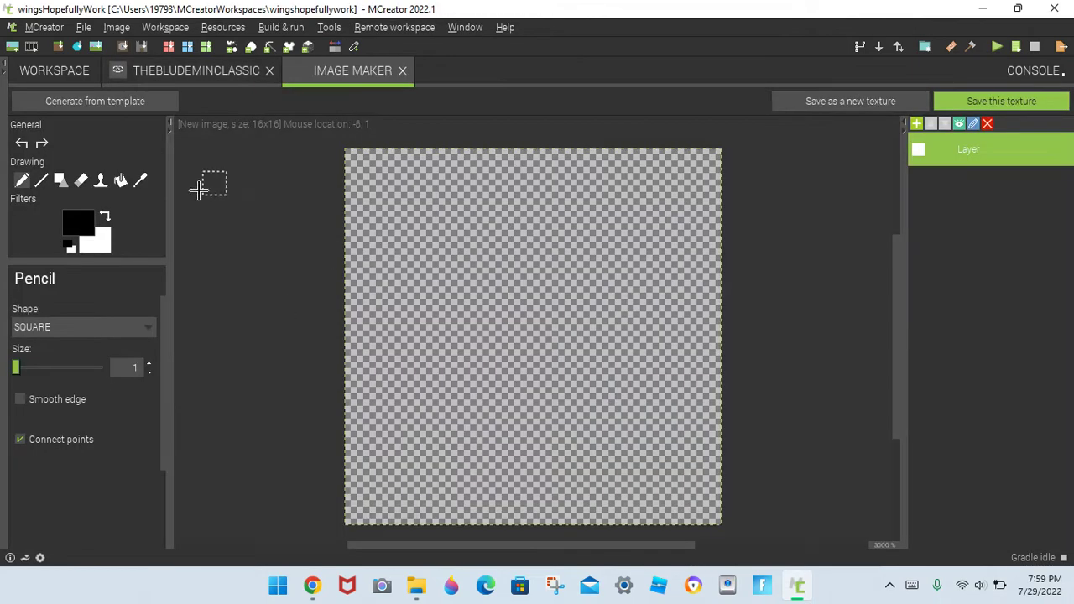
Step: Search the Stamp tool's base textures for a music disc and stamp the dark disc texture, 16 by 16, onto the canvas centre
left_click(100, 181)
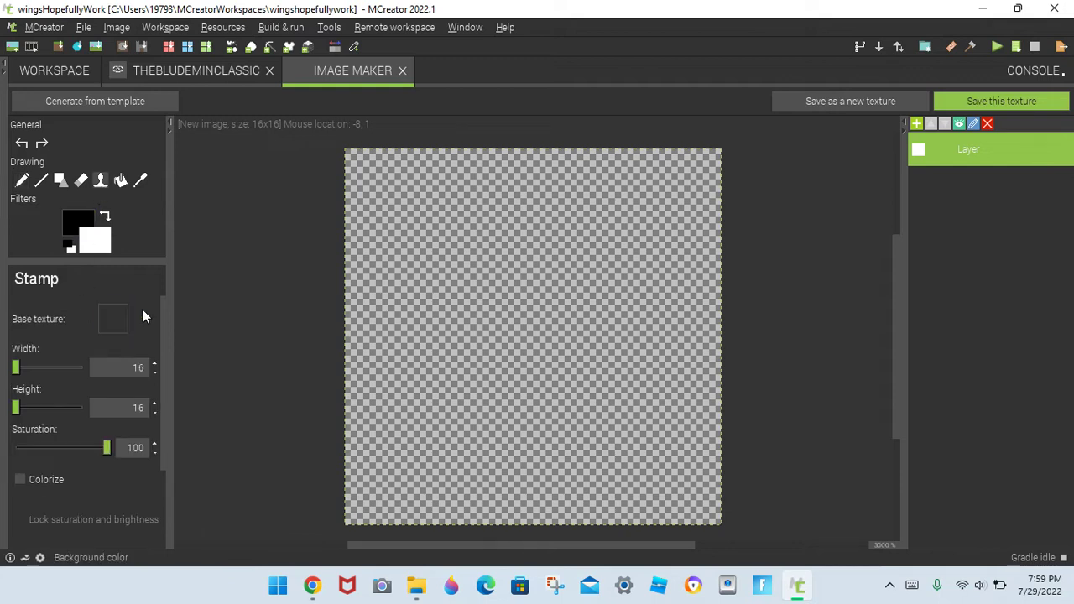
left_click(102, 319)
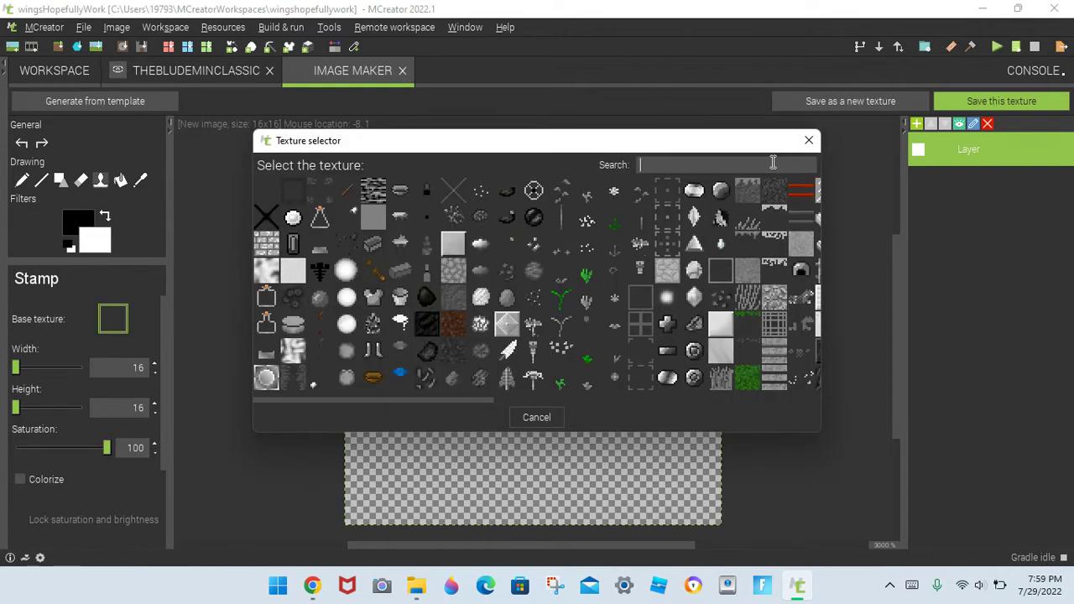
type("music")
key("BackSpace")
key("BackSpace")
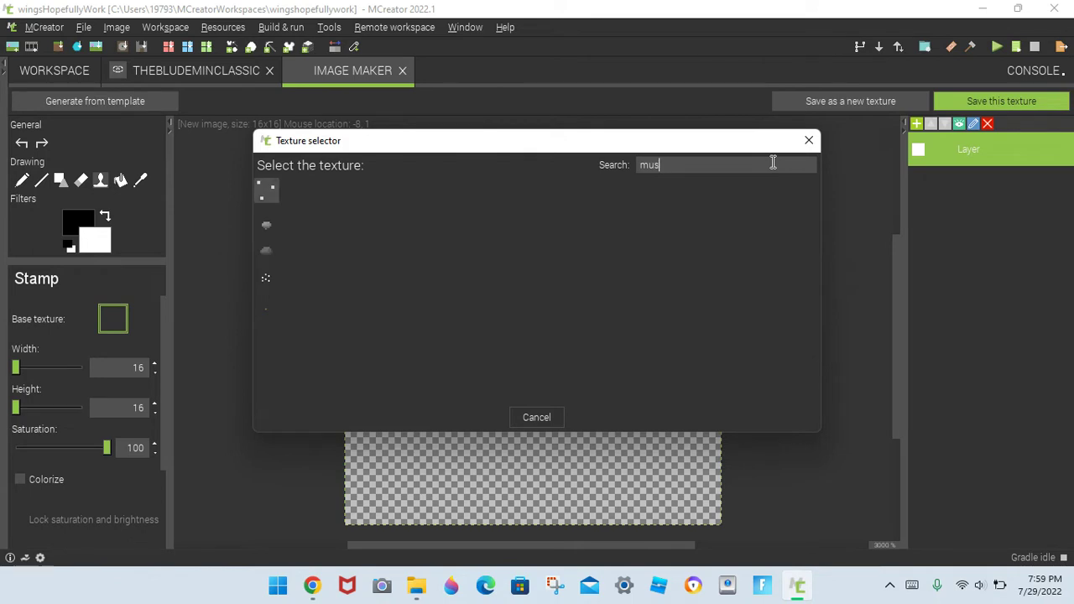
key("BackSpace")
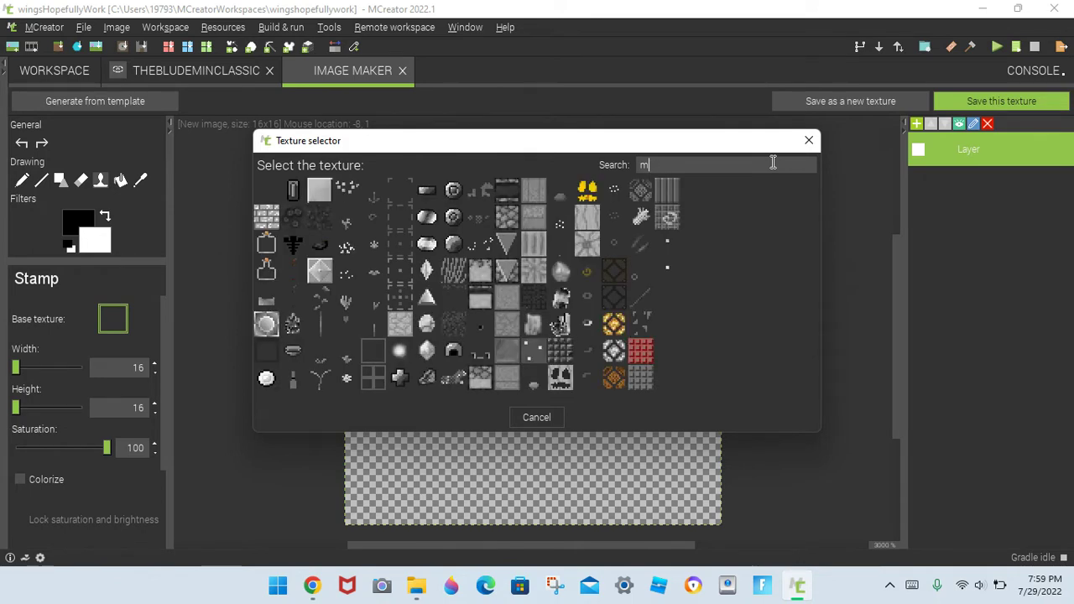
key("BackSpace")
type("disc")
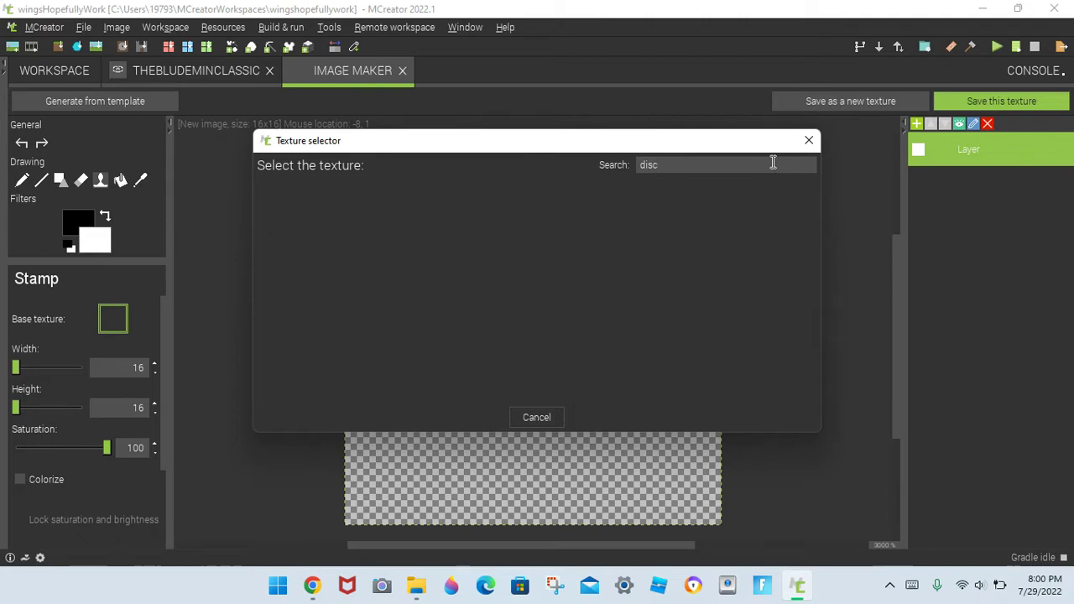
key("BackSpace")
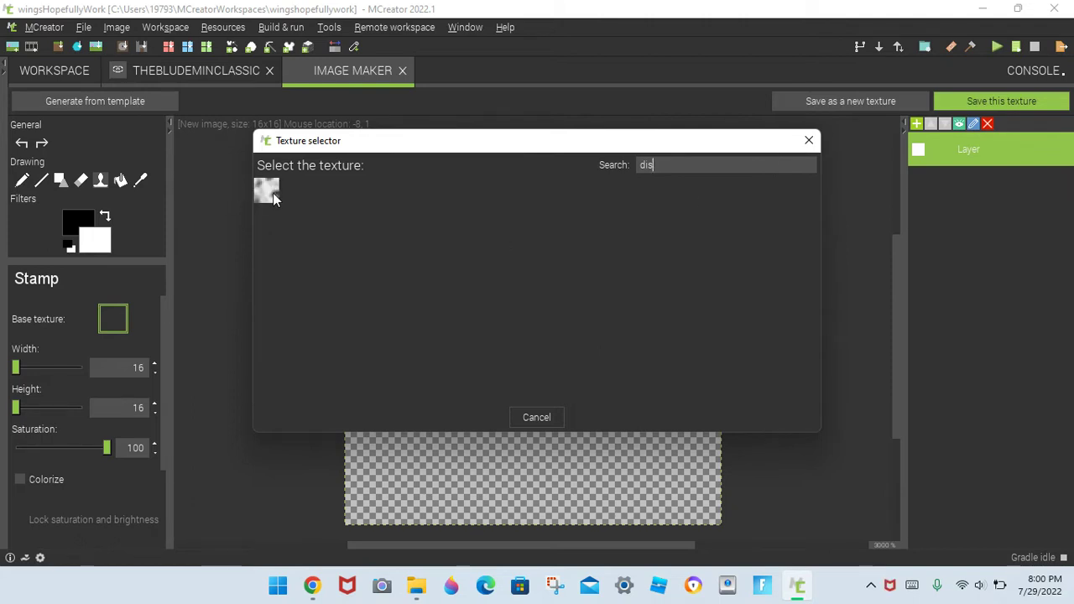
key("BackSpace")
key("BackSpace")
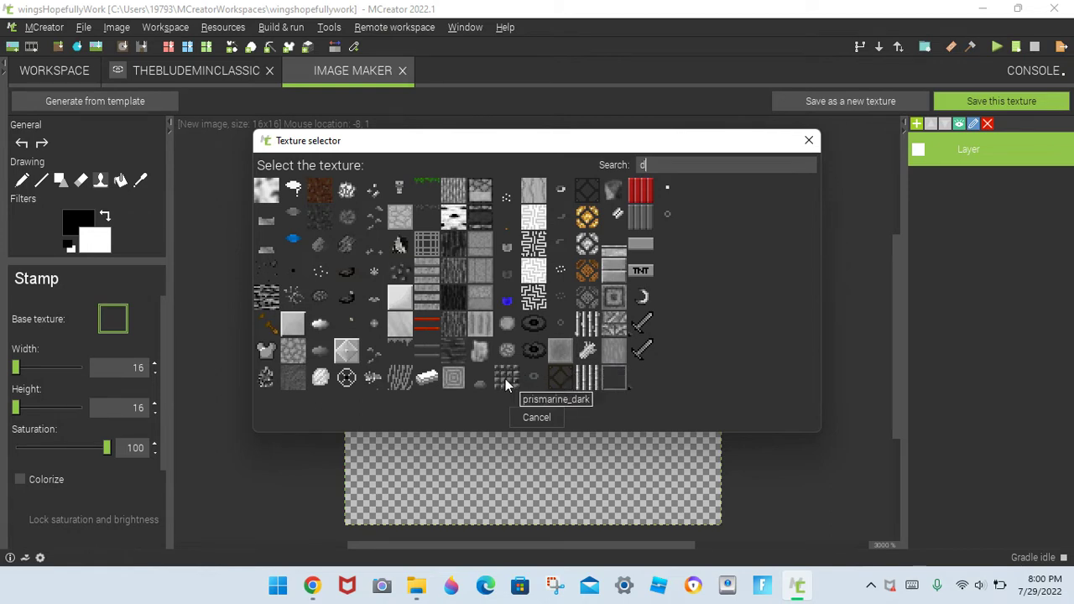
left_click(528, 326)
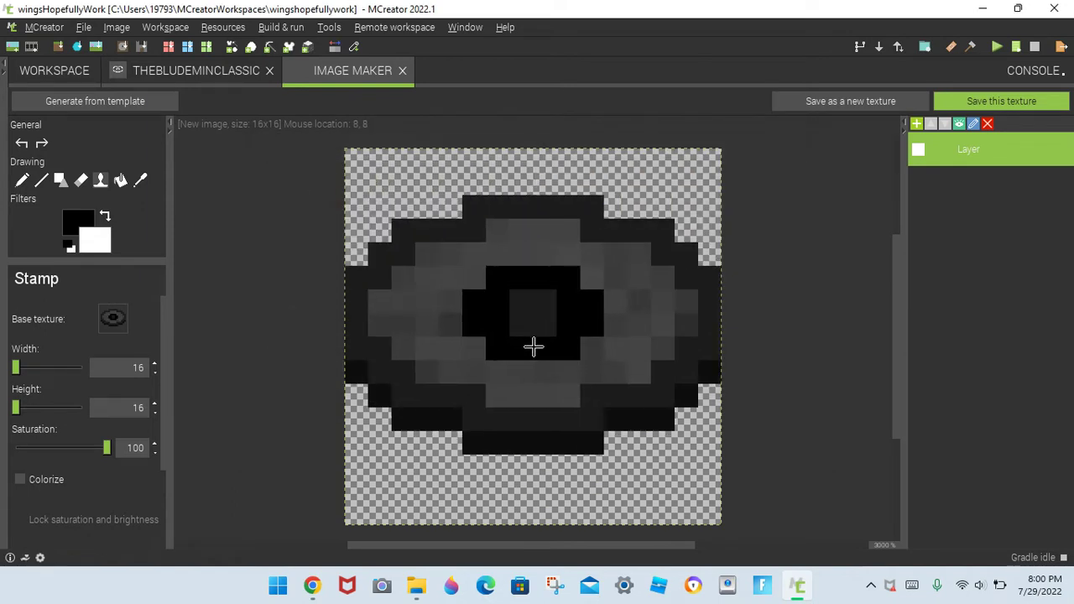
left_click(534, 355)
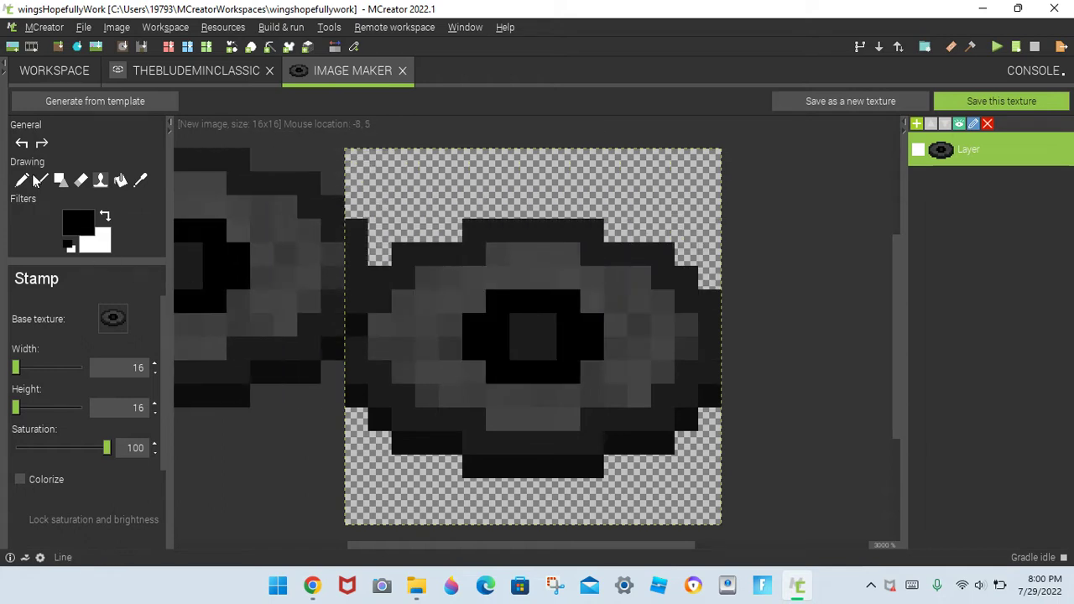
Step: Set the pencil's foreground colour to a medium blue and paint the 2 by 2 pixel square at the disc's centre
left_click(22, 180)
left_click(78, 222)
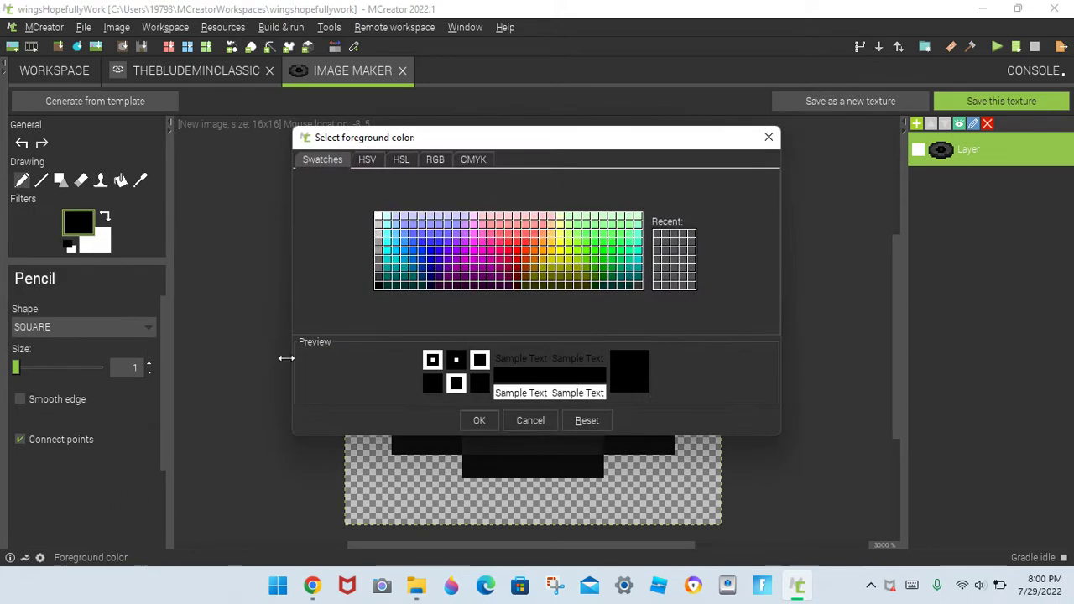
left_click(405, 261)
left_click(422, 275)
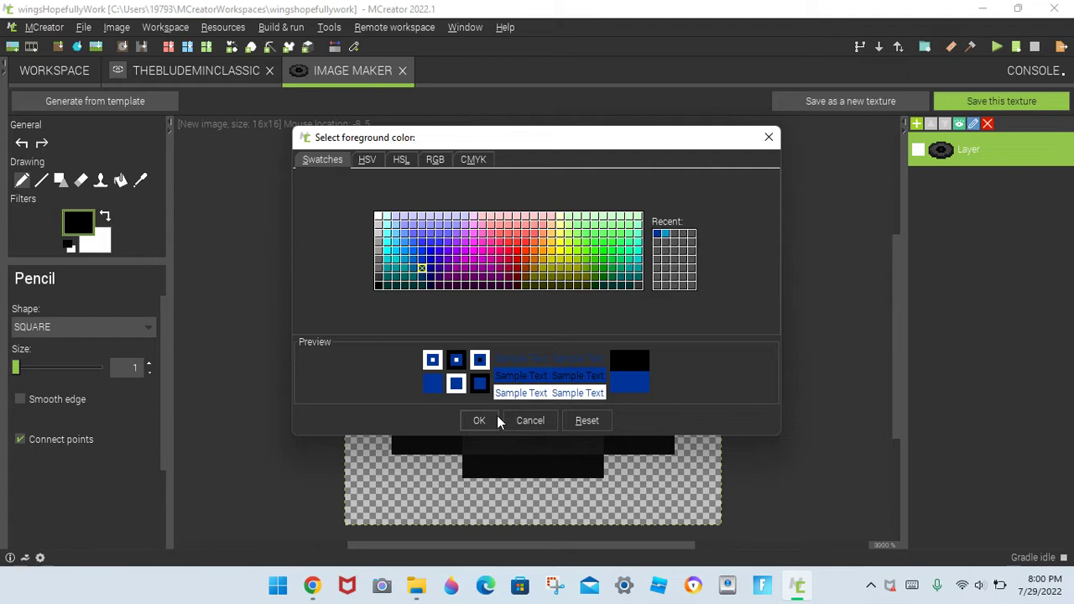
left_click(488, 421)
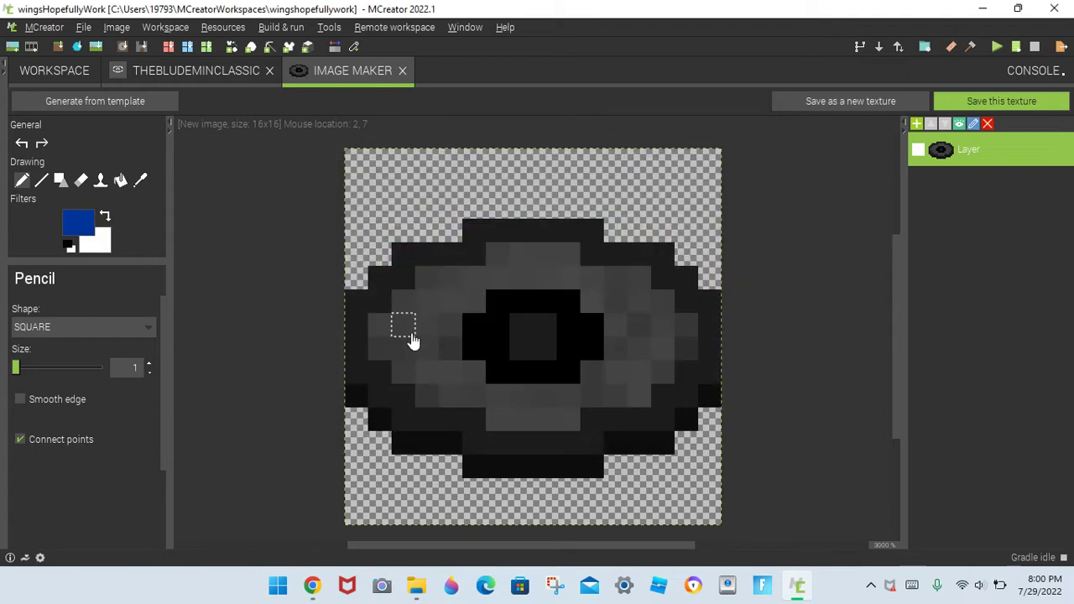
mouse_move(521, 326)
left_mouse_down()
mouse_move(521, 350)
mouse_move(543, 328)
left_mouse_up()
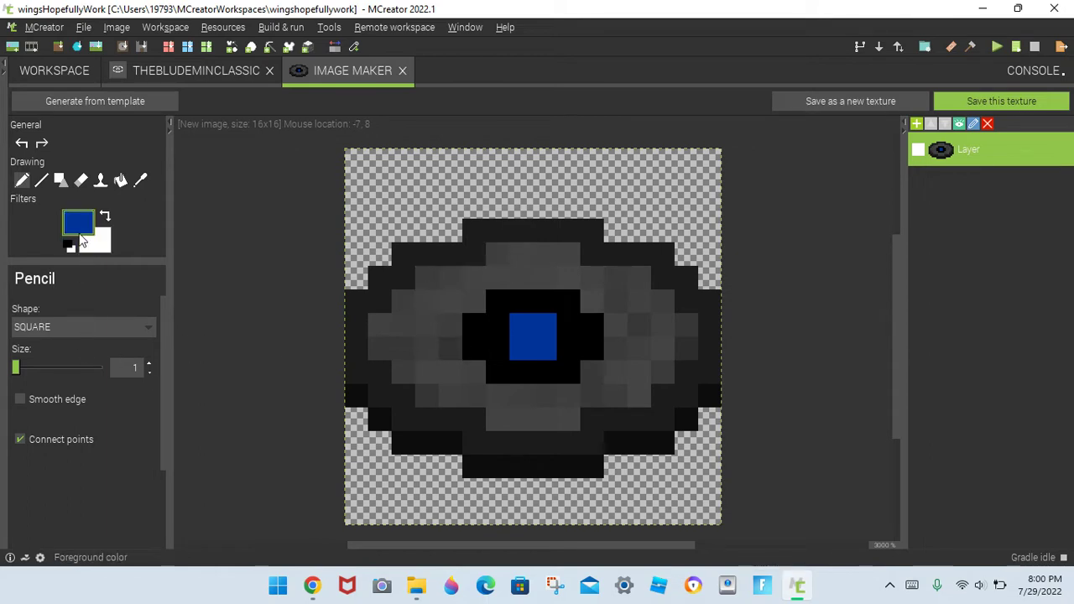
Step: Paint the disc's whole grey ring medium blue, undoing the stray pixel over the black inner ring
mouse_move(383, 331)
left_mouse_down()
mouse_move(394, 361)
mouse_move(399, 333)
mouse_move(434, 290)
mouse_move(475, 300)
mouse_move(435, 319)
mouse_move(425, 377)
mouse_move(451, 379)
mouse_move(451, 337)
mouse_move(472, 398)
mouse_move(508, 417)
mouse_move(565, 419)
mouse_move(525, 412)
mouse_move(599, 384)
mouse_move(624, 395)
mouse_move(681, 355)
mouse_move(621, 340)
mouse_move(596, 298)
left_mouse_up()
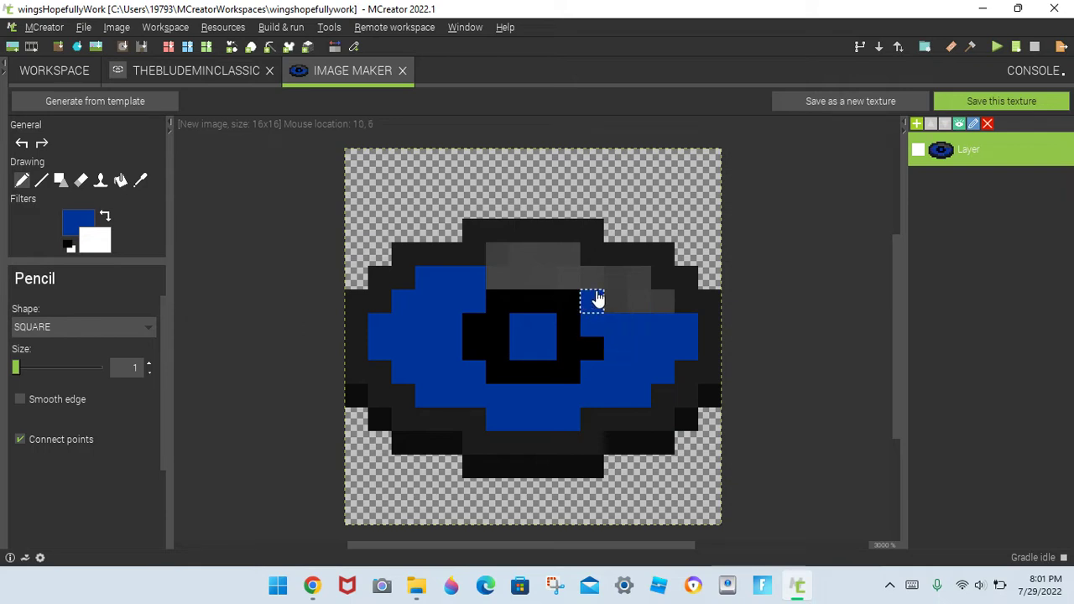
key("ctrl+z")
mouse_move(473, 278)
left_mouse_down()
mouse_move(459, 302)
mouse_move(429, 288)
mouse_move(383, 327)
mouse_move(388, 348)
mouse_move(449, 328)
mouse_move(413, 375)
mouse_move(436, 391)
mouse_move(470, 377)
mouse_move(475, 395)
mouse_move(509, 417)
mouse_move(556, 419)
mouse_move(549, 408)
mouse_move(531, 412)
mouse_move(570, 427)
mouse_move(607, 383)
mouse_move(640, 389)
mouse_move(621, 362)
mouse_move(616, 315)
mouse_move(600, 314)
mouse_move(590, 293)
mouse_move(496, 280)
mouse_move(518, 264)
mouse_move(562, 261)
mouse_move(624, 297)
mouse_move(647, 371)
mouse_move(660, 371)
mouse_move(669, 319)
mouse_move(695, 340)
mouse_move(683, 355)
left_mouse_up()
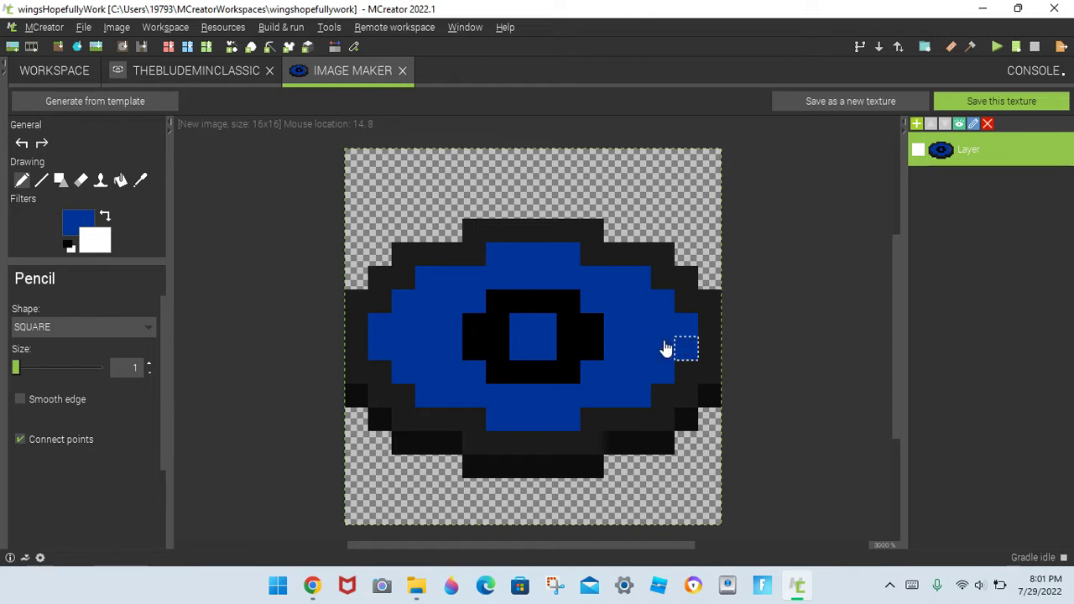
Step: Change the foreground colour to navy and repaint the disc's 2 by 2 pixel centre square
left_click(78, 222)
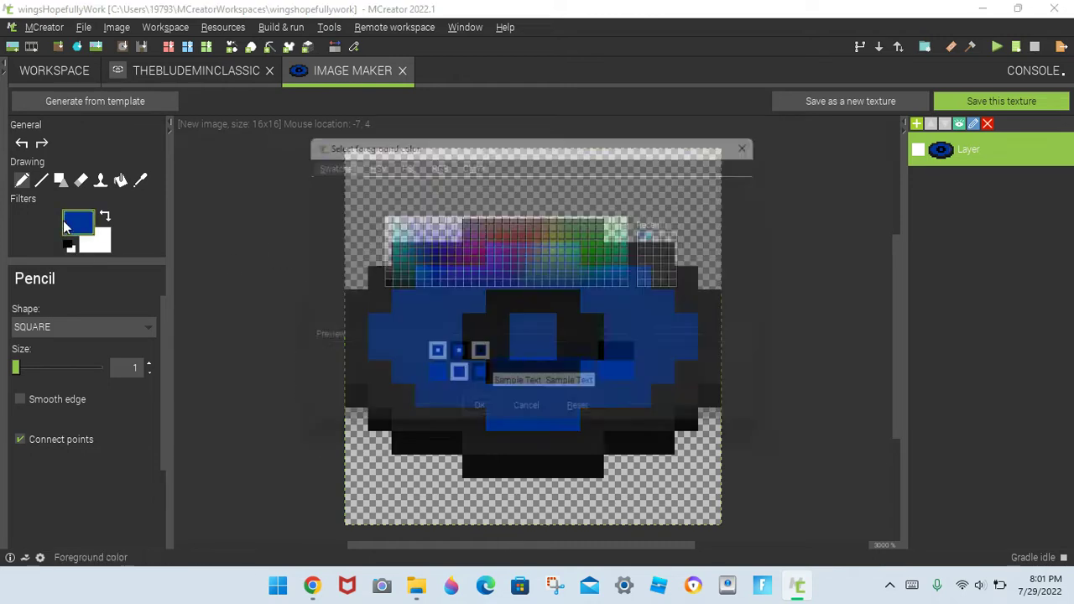
left_click(431, 281)
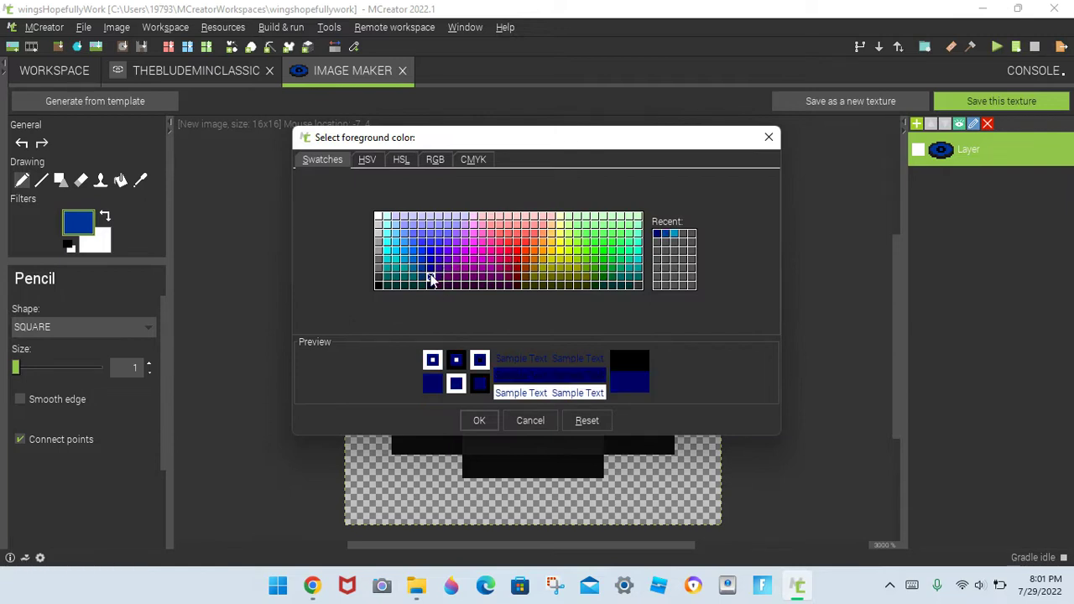
left_click(478, 420)
left_click_drag(520, 328, 537, 340)
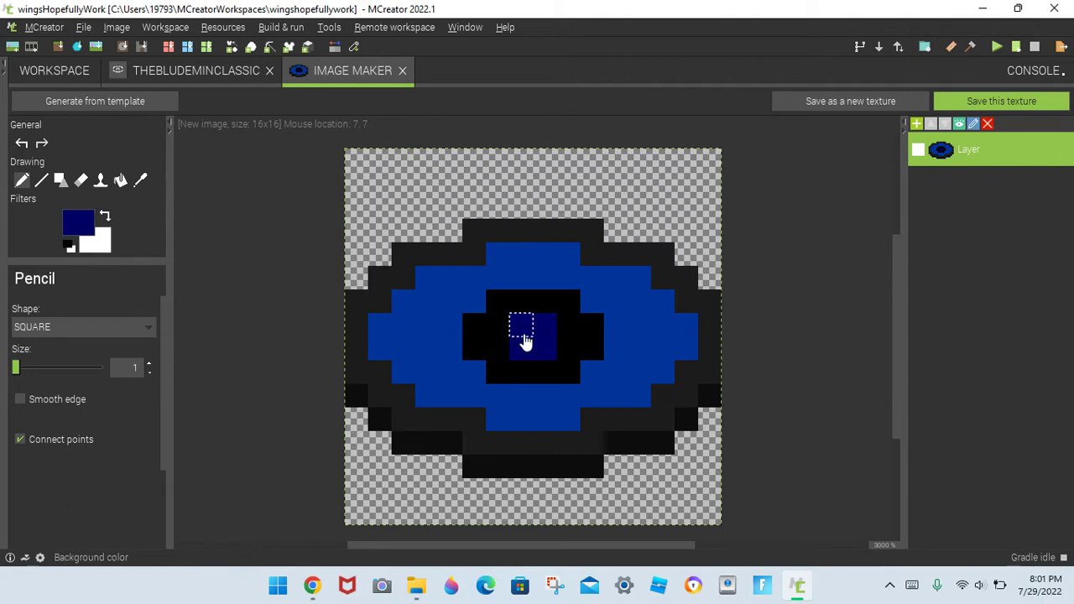
Step: Choose a very dark navy foreground colour and paint the black ring around the centre and the black shadow pixels along the disc's lower edge
left_click(78, 222)
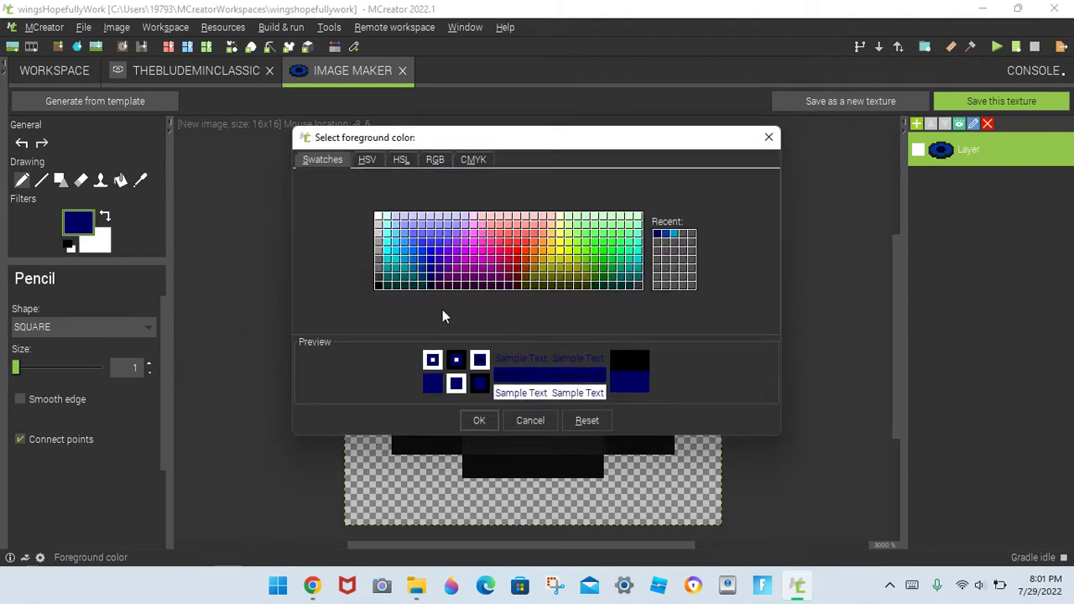
left_click(431, 286)
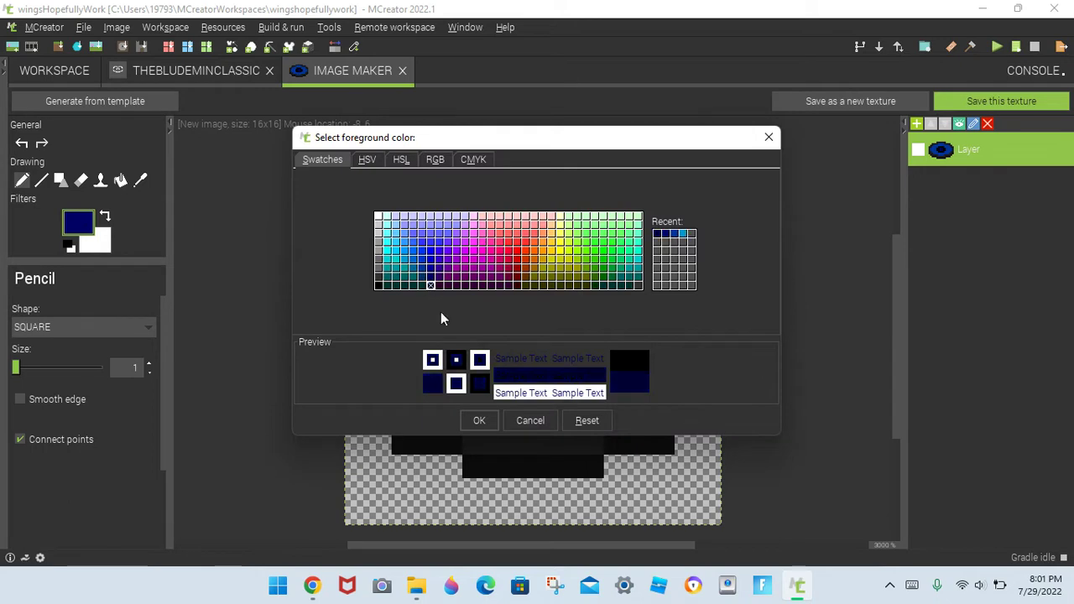
left_click(482, 420)
mouse_move(467, 347)
left_mouse_down()
mouse_move(472, 327)
mouse_move(496, 328)
mouse_move(520, 305)
mouse_move(565, 313)
mouse_move(576, 324)
mouse_move(564, 371)
mouse_move(508, 384)
mouse_move(592, 353)
mouse_move(594, 332)
left_mouse_up()
left_click(359, 401)
mouse_move(359, 404)
left_mouse_down()
mouse_move(396, 443)
mouse_move(456, 446)
mouse_move(467, 470)
mouse_move(595, 470)
mouse_move(612, 451)
mouse_move(676, 435)
mouse_move(707, 391)
left_mouse_up()
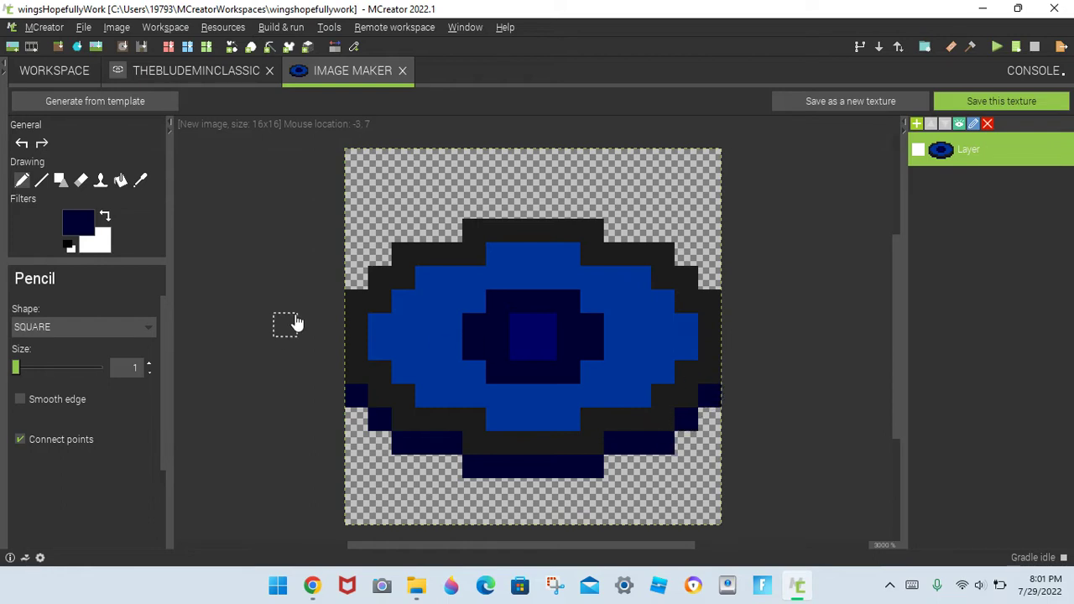
Step: Choose a dark steel-blue foreground colour and paint over the disc's entire dark grey outer rim
left_click(78, 222)
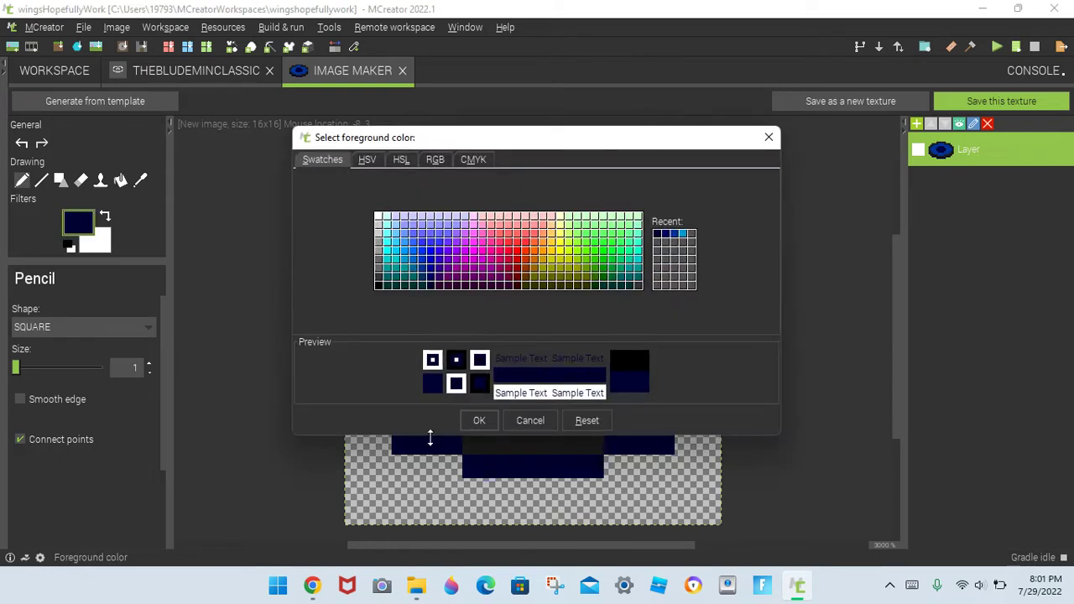
left_click(421, 277)
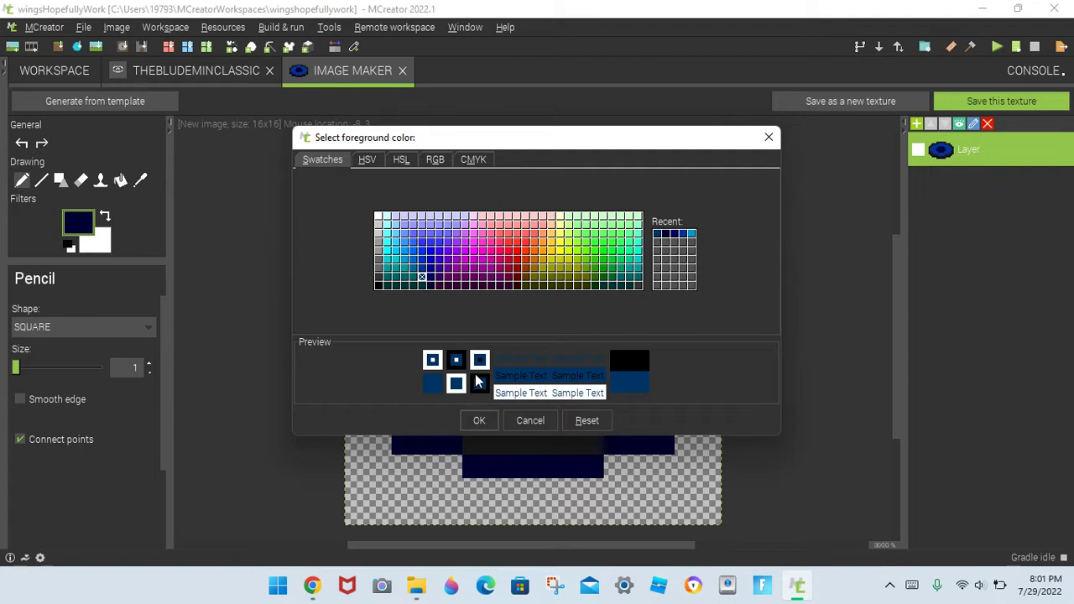
left_click(479, 421)
mouse_move(358, 372)
left_mouse_down()
mouse_move(353, 304)
mouse_move(377, 306)
mouse_move(408, 271)
mouse_move(473, 254)
mouse_move(485, 239)
mouse_move(573, 238)
mouse_move(595, 260)
mouse_move(652, 266)
mouse_move(691, 294)
mouse_move(712, 333)
mouse_move(708, 376)
mouse_move(685, 396)
mouse_move(629, 431)
mouse_move(549, 448)
mouse_move(495, 454)
mouse_move(460, 435)
mouse_move(470, 432)
mouse_move(402, 421)
mouse_move(379, 374)
left_mouse_up()
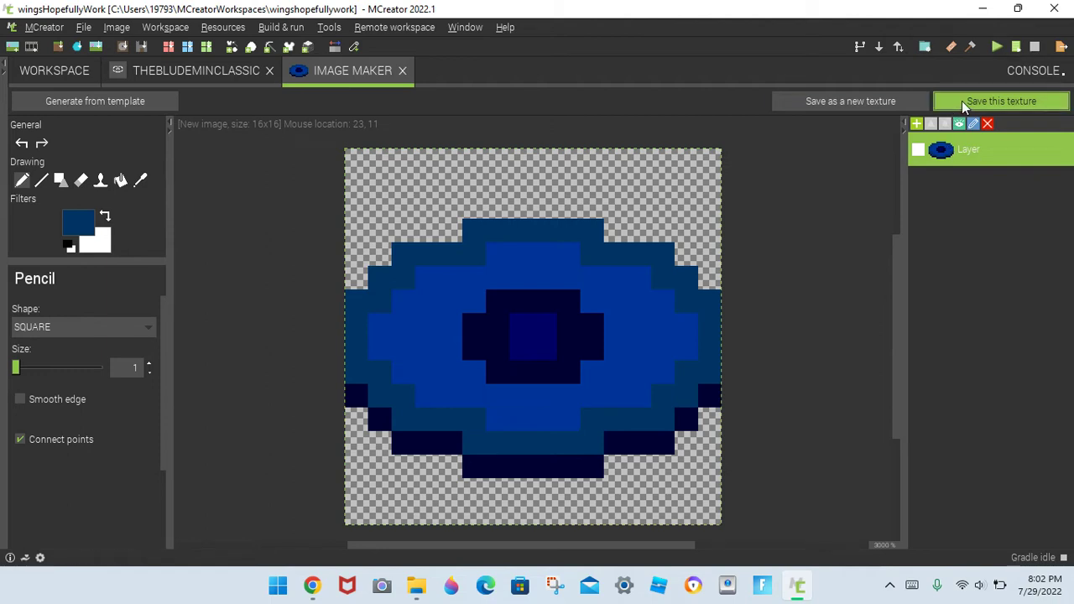
Step: Save the finished disc image as a new item texture named thebludemin_classic
left_click(857, 101)
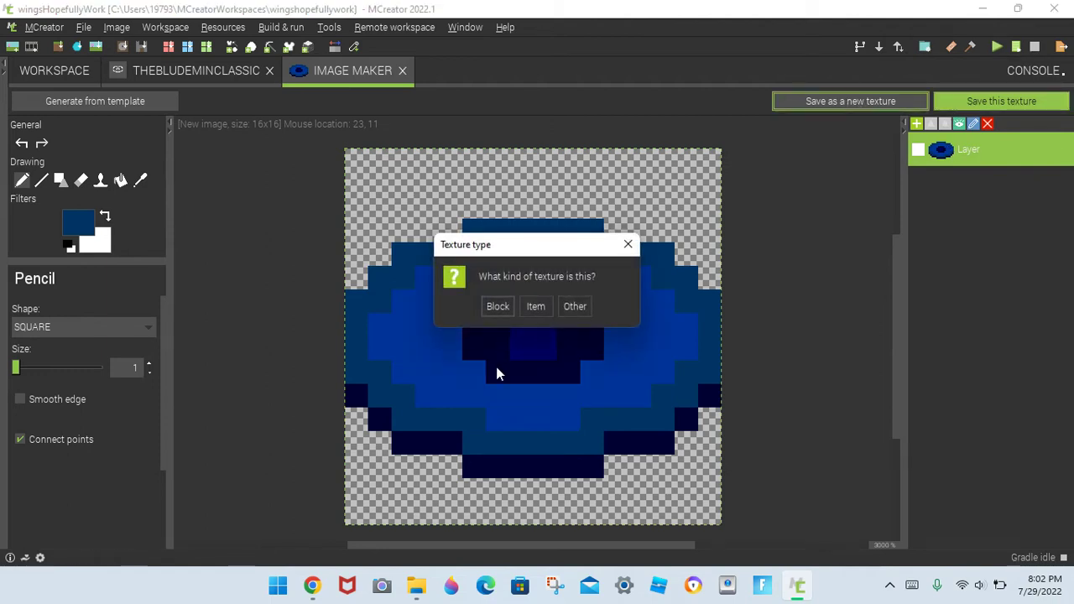
left_click(529, 307)
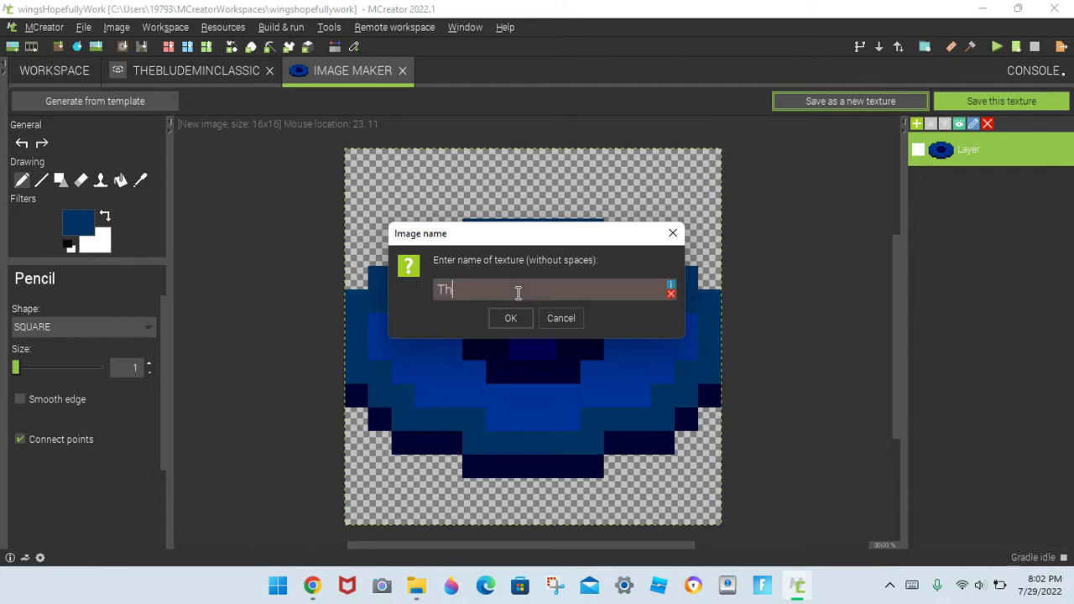
type("thebludemin_c")
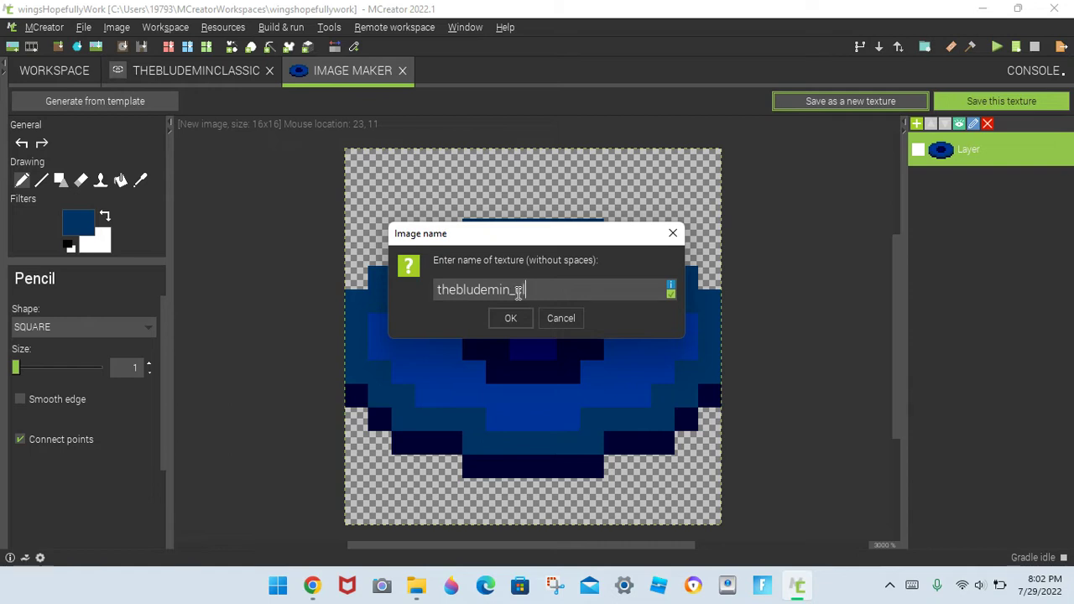
type("ssic")
left_click(524, 318)
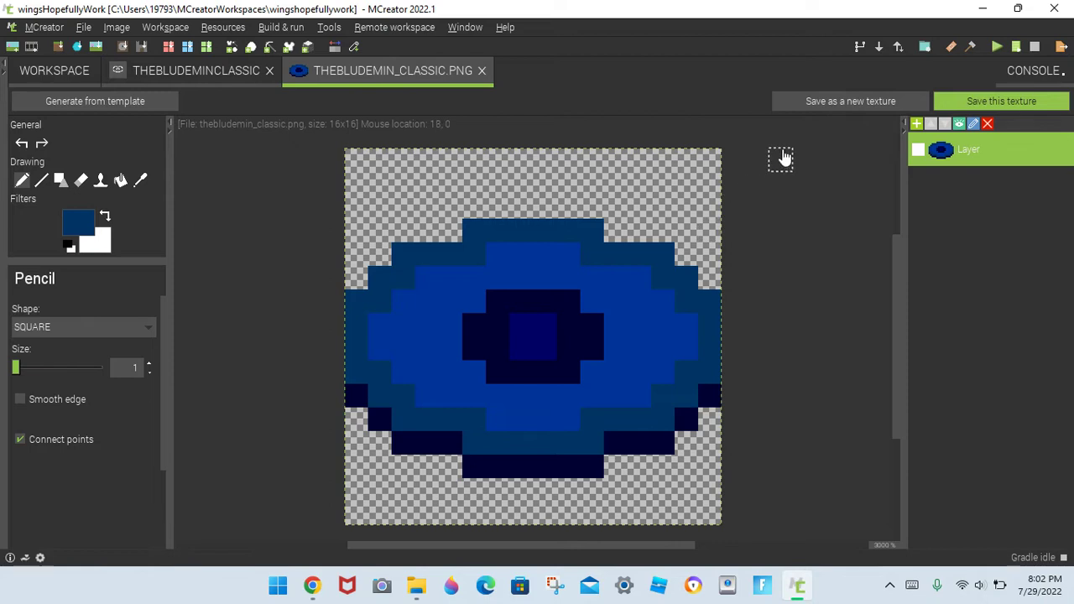
Step: Close the image editor and assign the blue disc image as the music disc's texture
left_click(482, 71)
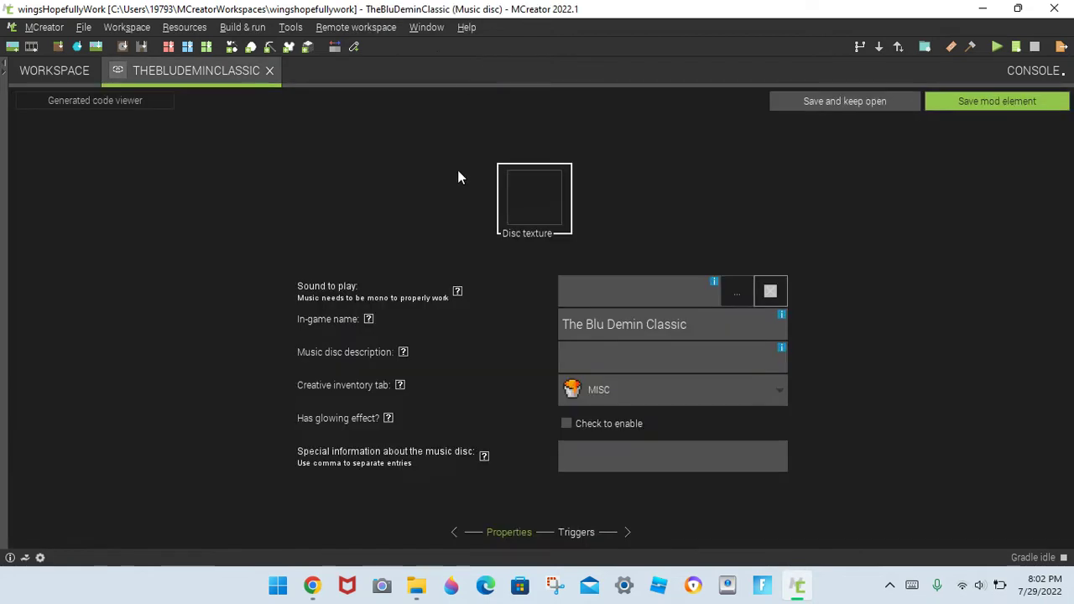
left_click(550, 193)
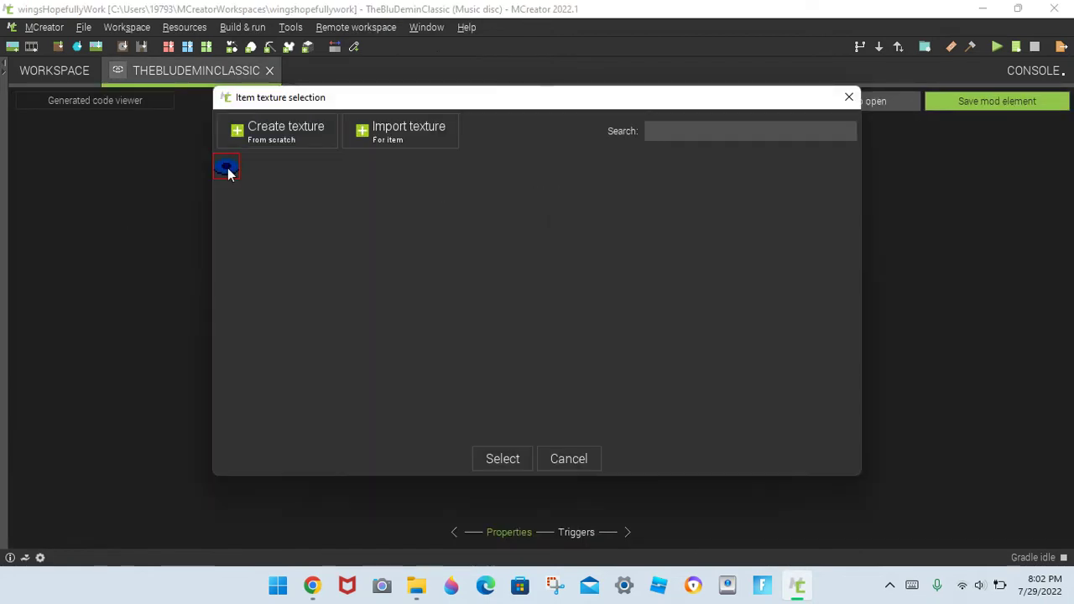
left_click(522, 455)
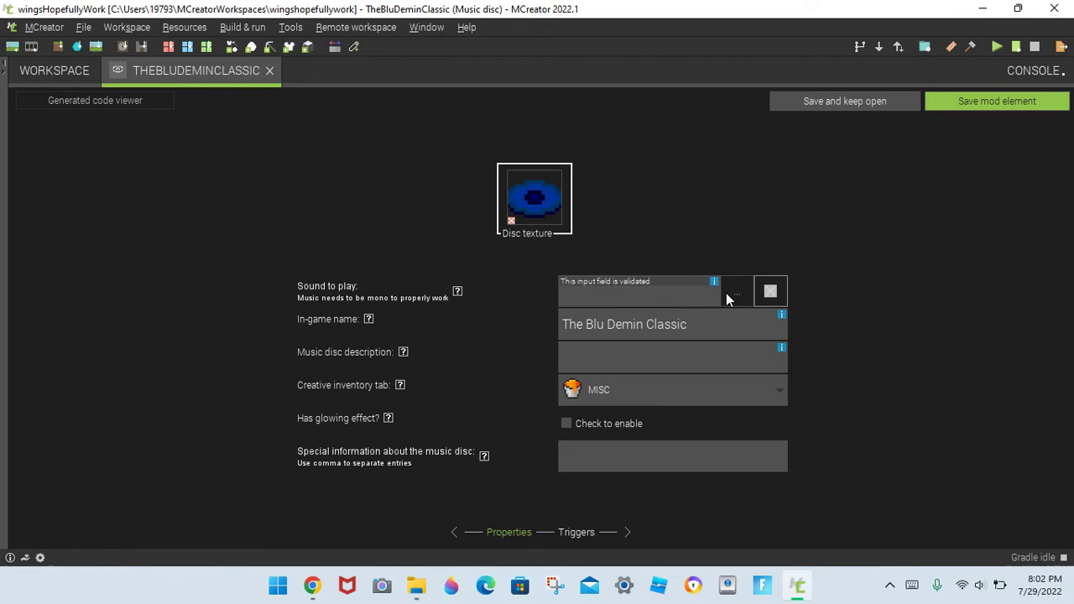
left_click(601, 332)
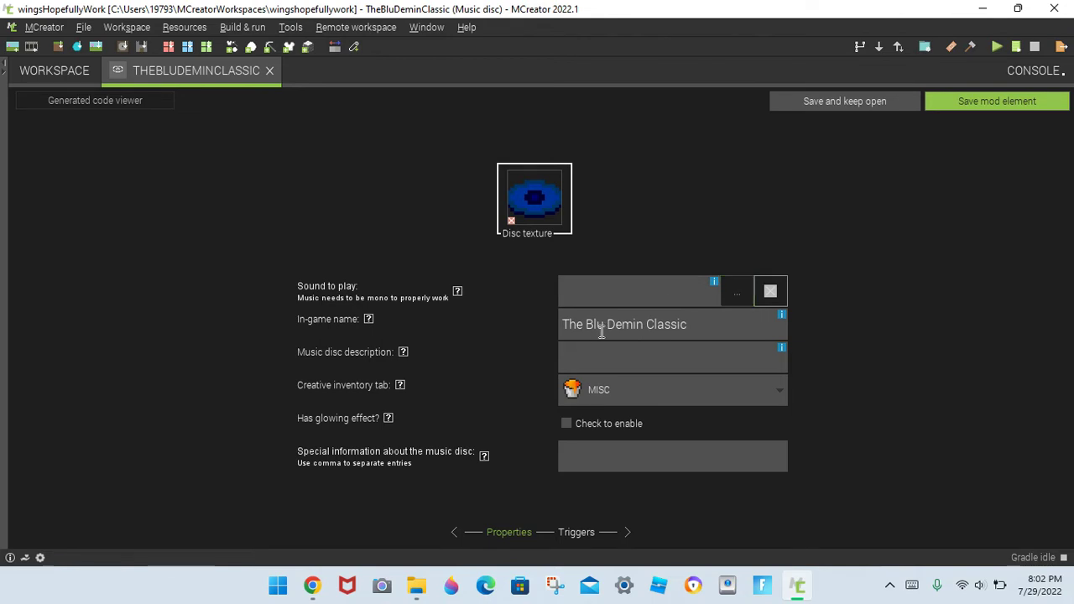
Step: Set the disc's sound to play to block.amethyst_block.chime
left_click(738, 291)
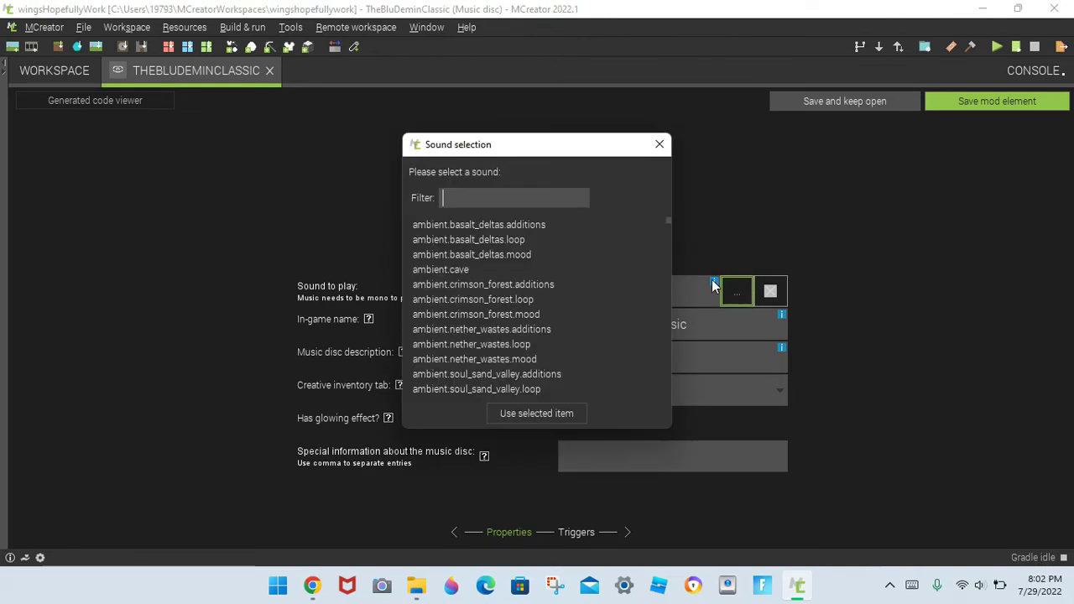
scroll(490, 331, "down", 4)
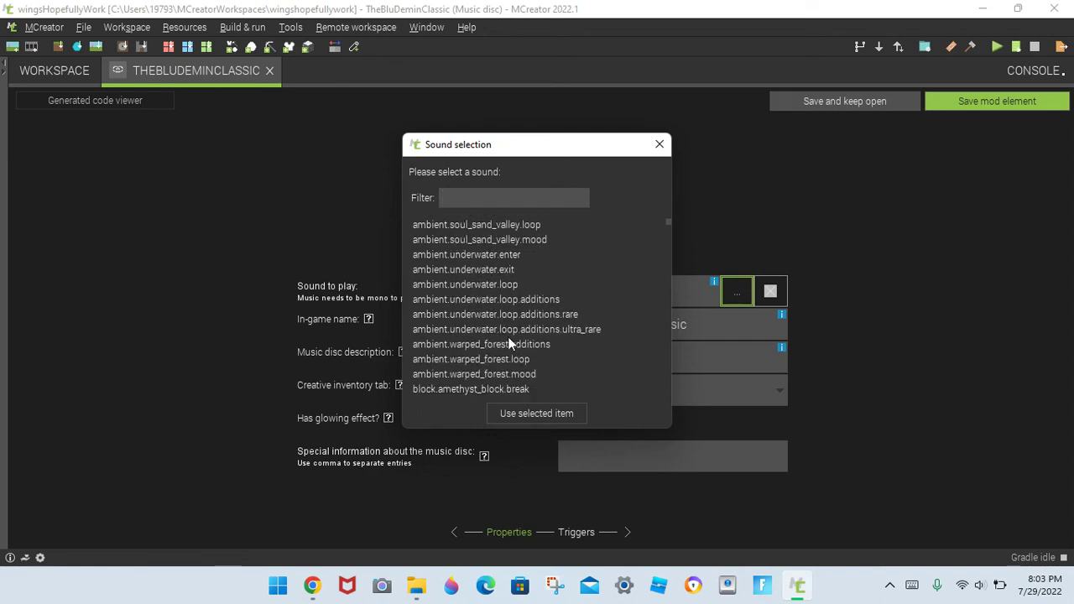
scroll(520, 371, "down", 1)
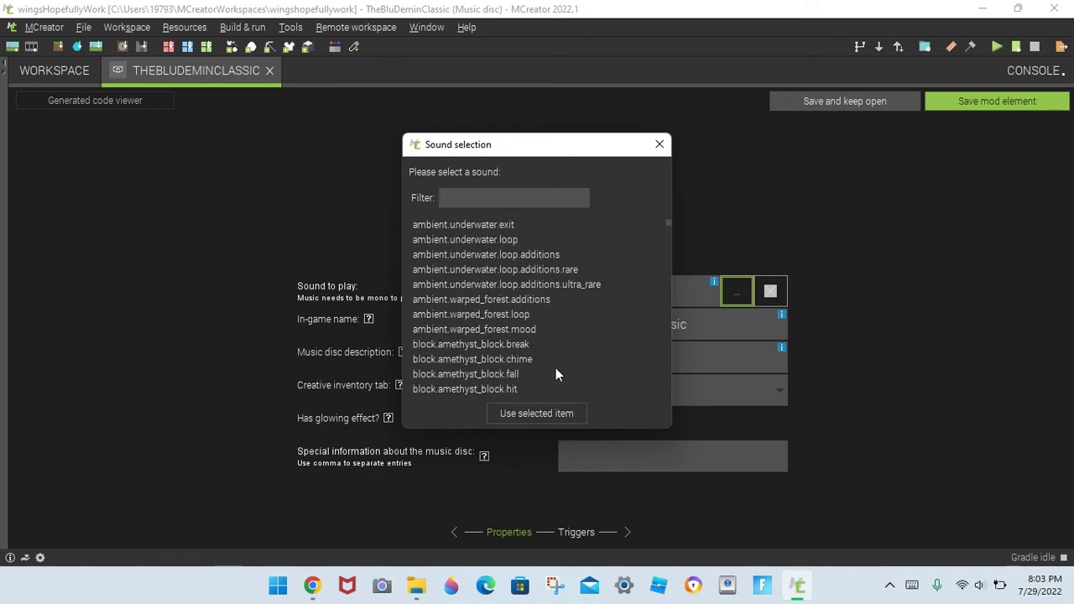
left_click(509, 359)
left_click(514, 411)
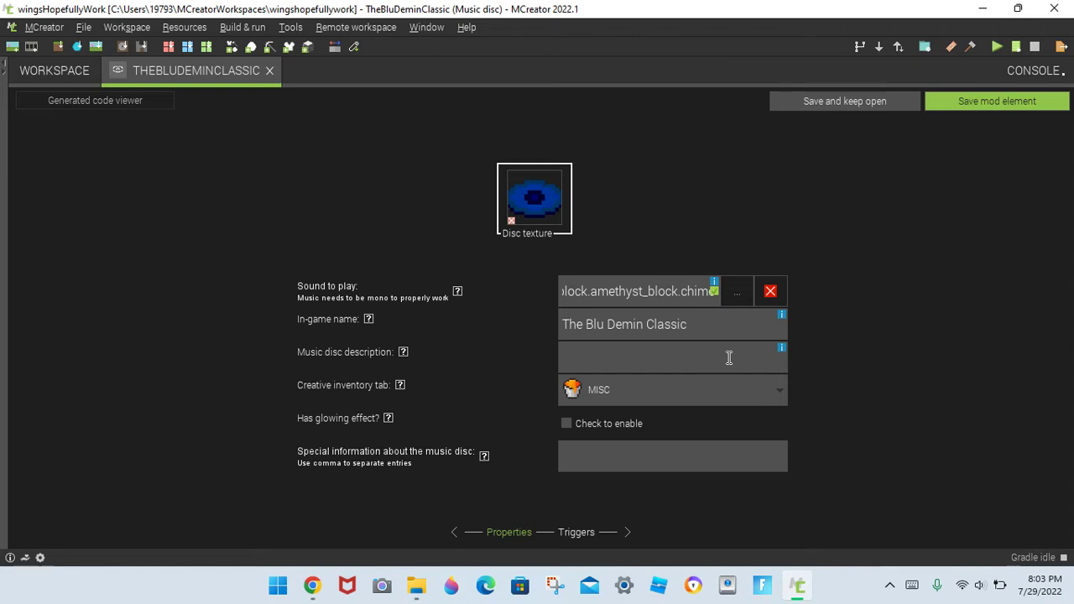
Step: Review the creative inventory tab choices and the disc's trigger options, leaving them as they are
left_click(703, 383)
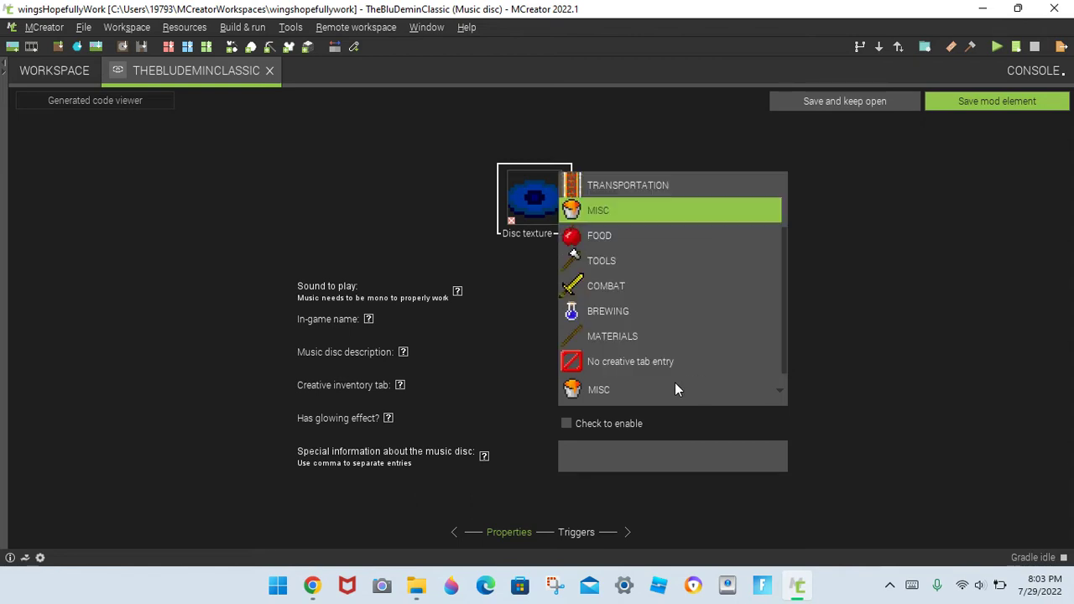
left_click(674, 382)
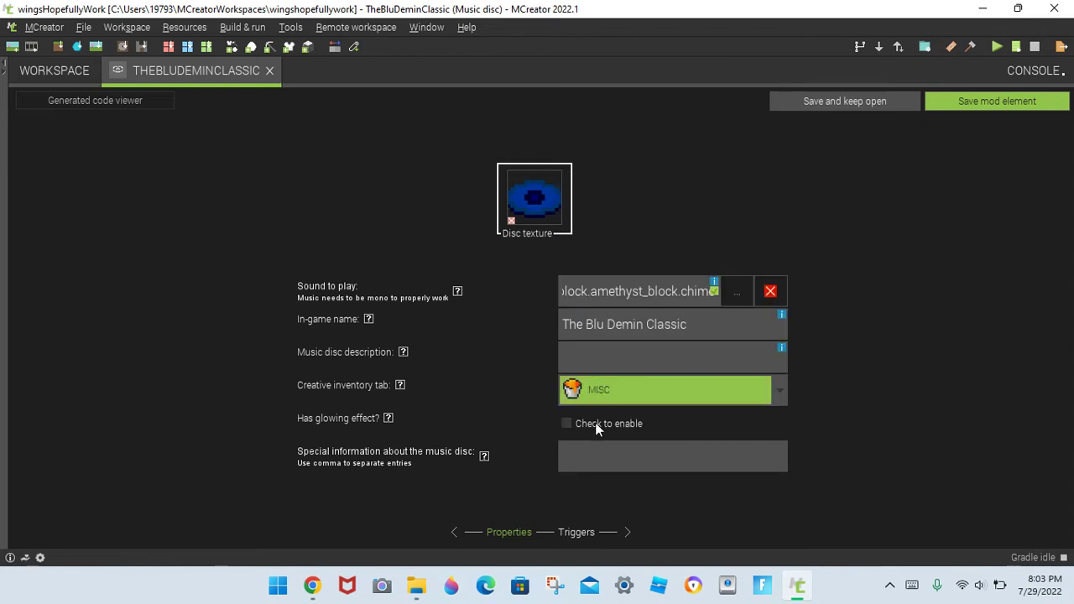
left_click(577, 534)
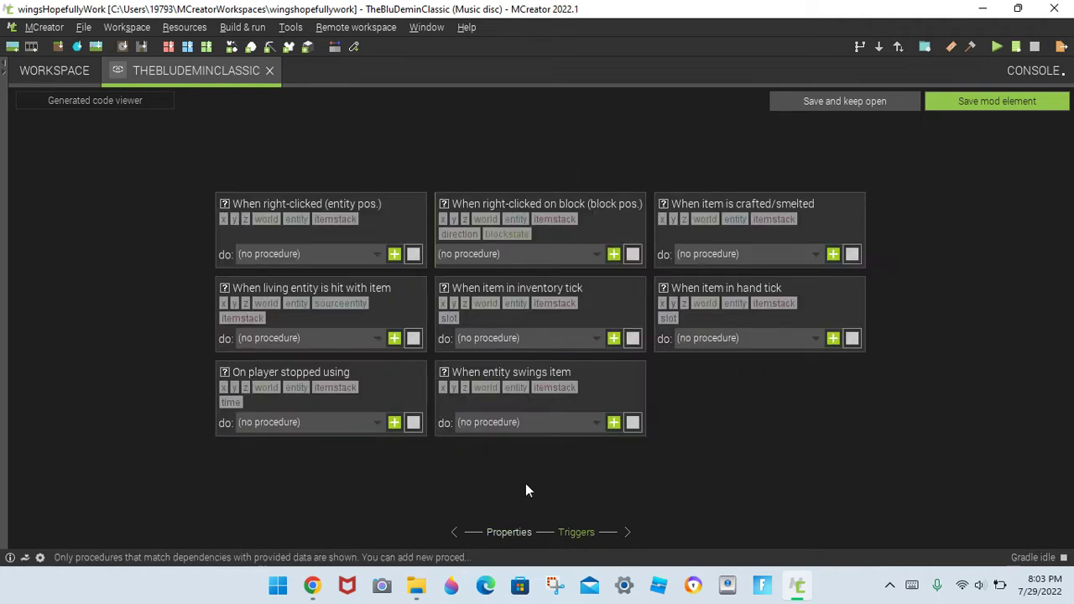
left_click(499, 536)
Step: Enter "Cool Wind Ch" as the music disc description and save the mod element
left_click(987, 102)
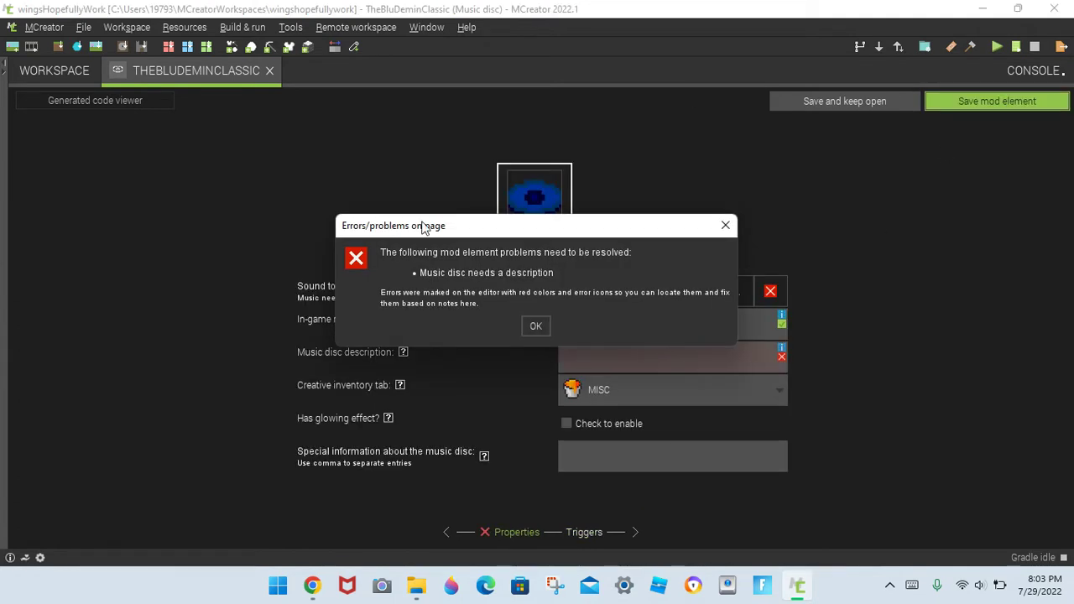
left_click(534, 326)
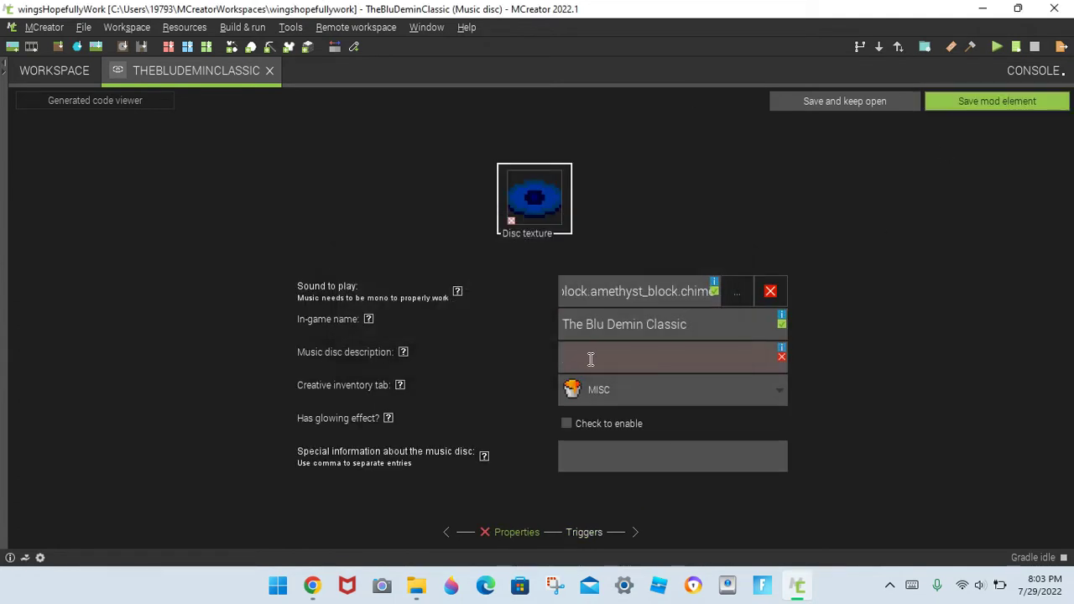
left_click(601, 349)
type("Coo")
key("BackSpace")
key("BackSpace")
type("Cool Wind Ch")
left_click(1001, 101)
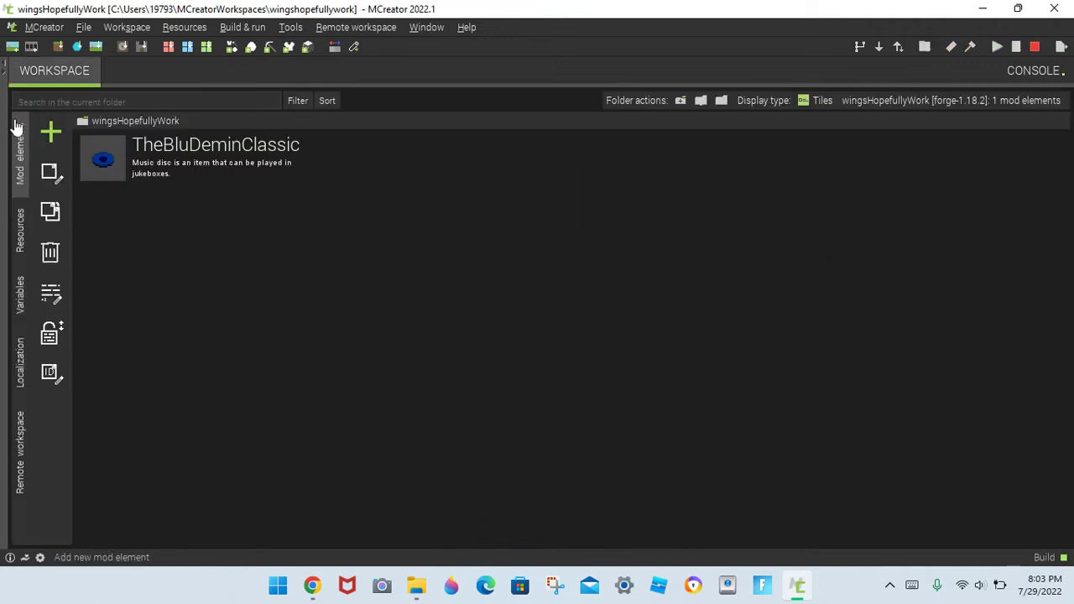
Step: Look over the list of new mod element types, switch to Chrome and search for images of "rick astley never gonna"
left_click(50, 130)
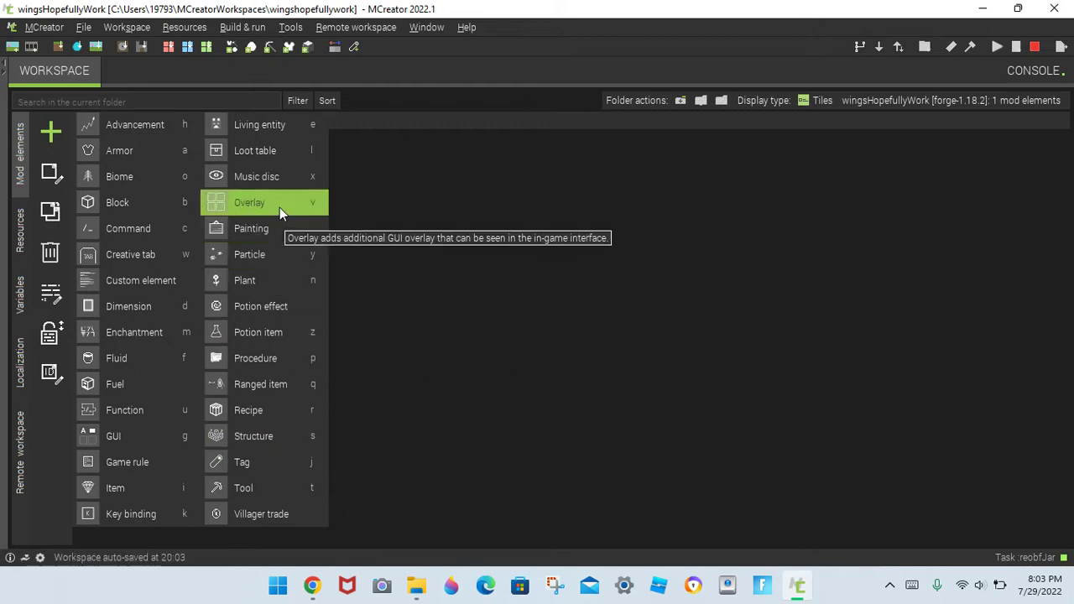
left_click(983, 8)
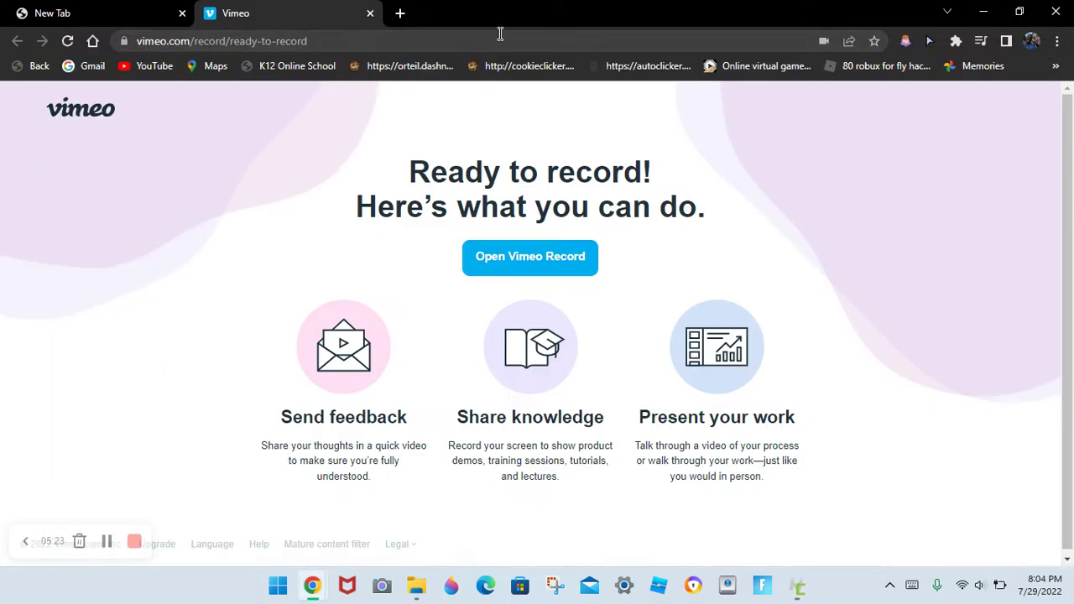
left_click(400, 13)
type("rick")
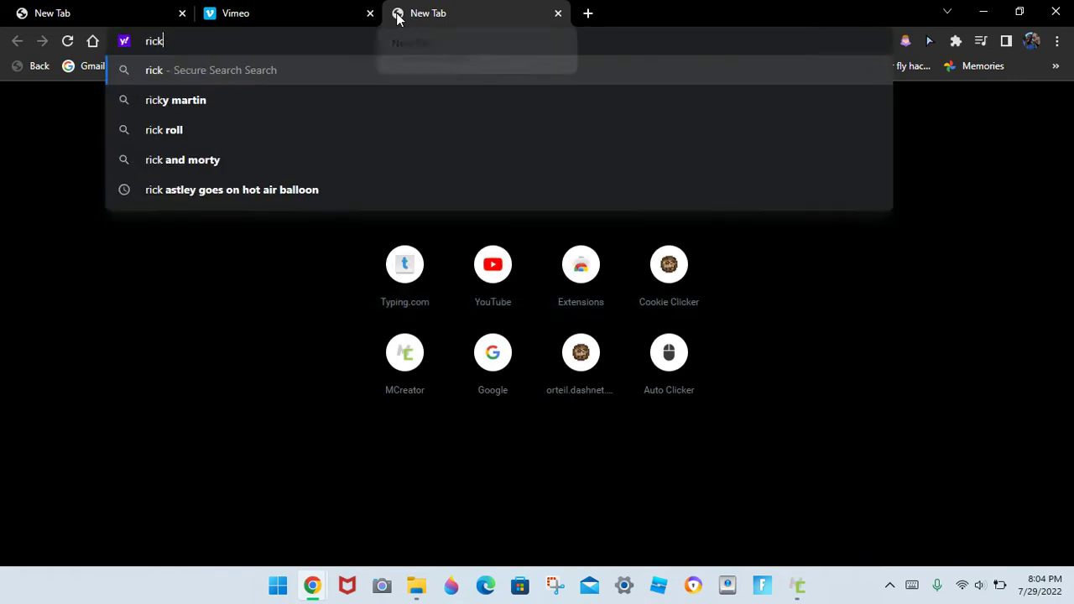
type(" astley never gon")
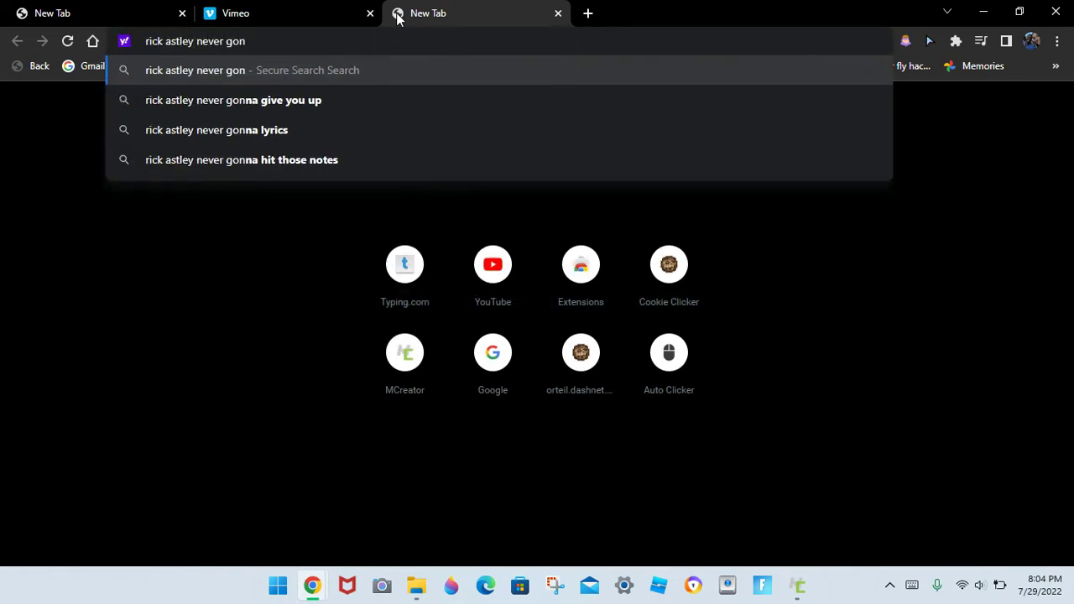
type("na")
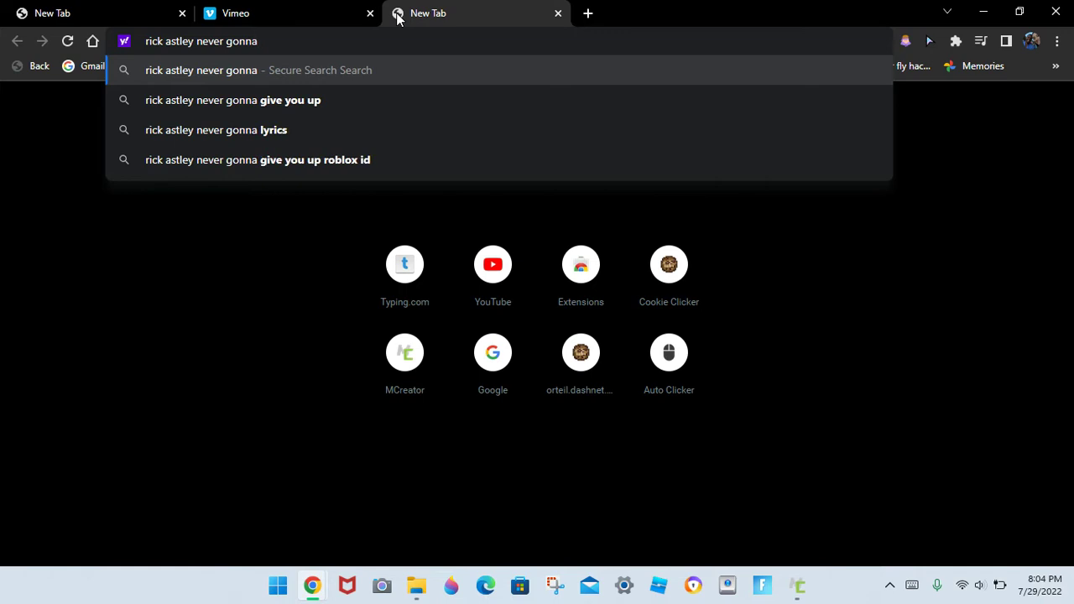
key("Return")
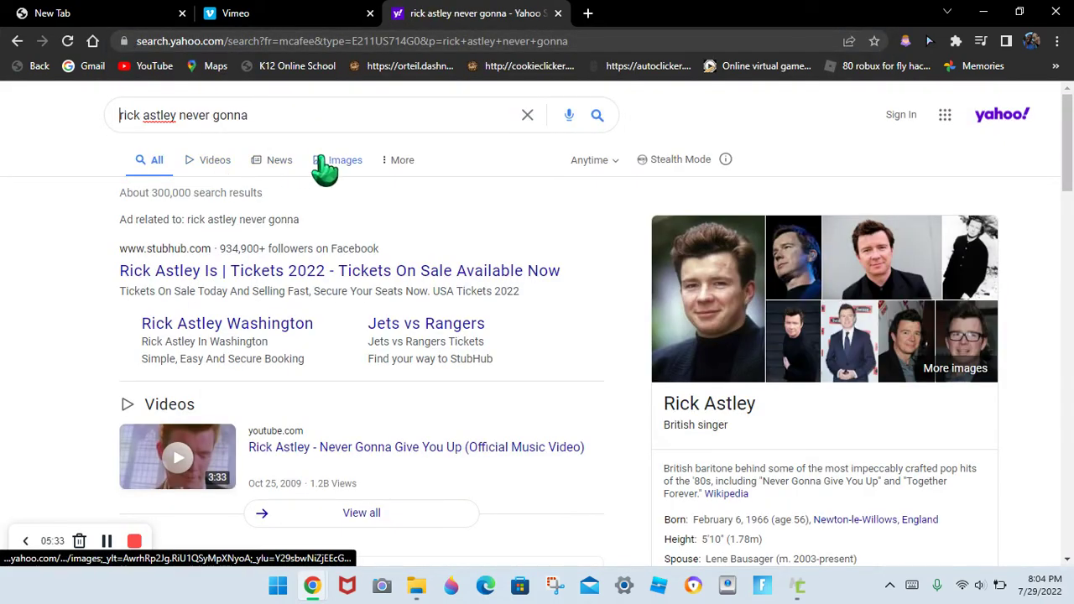
left_click(331, 167)
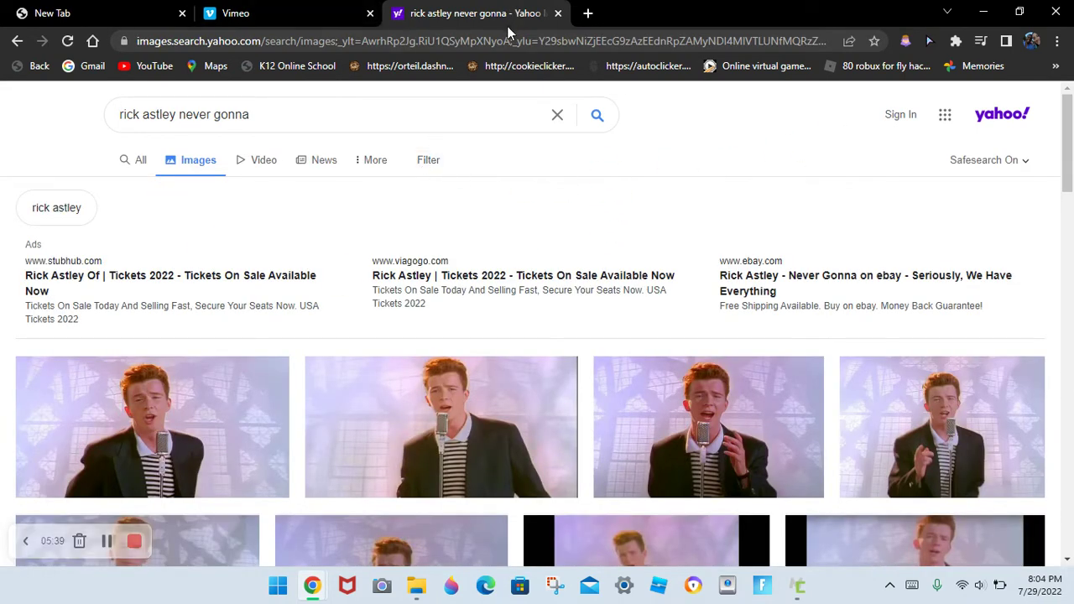
Step: Search the web for "google images" and open the Google Images site
left_click(488, 42)
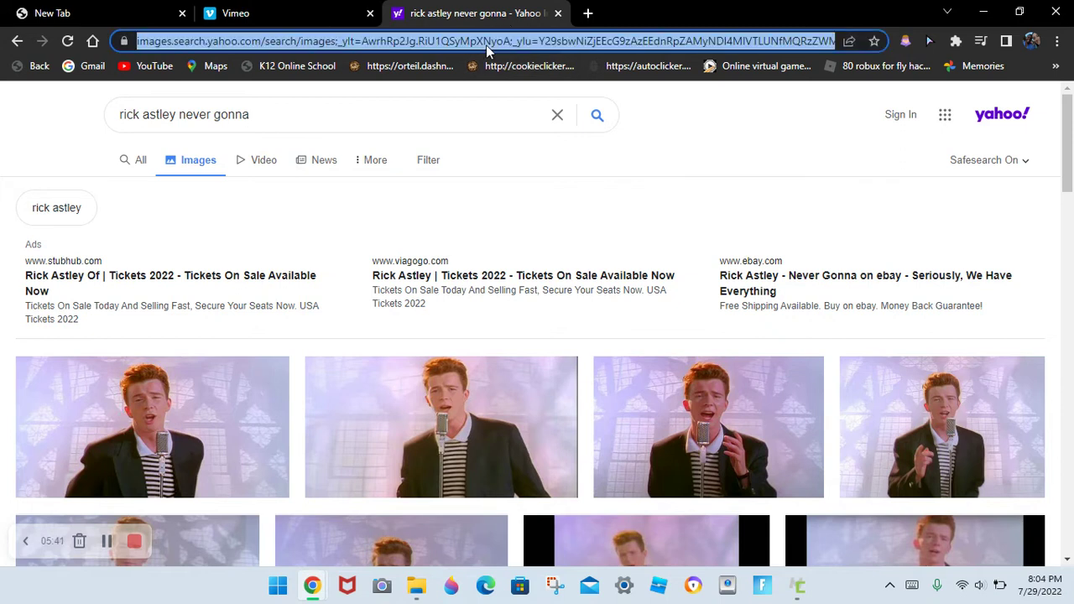
type("google")
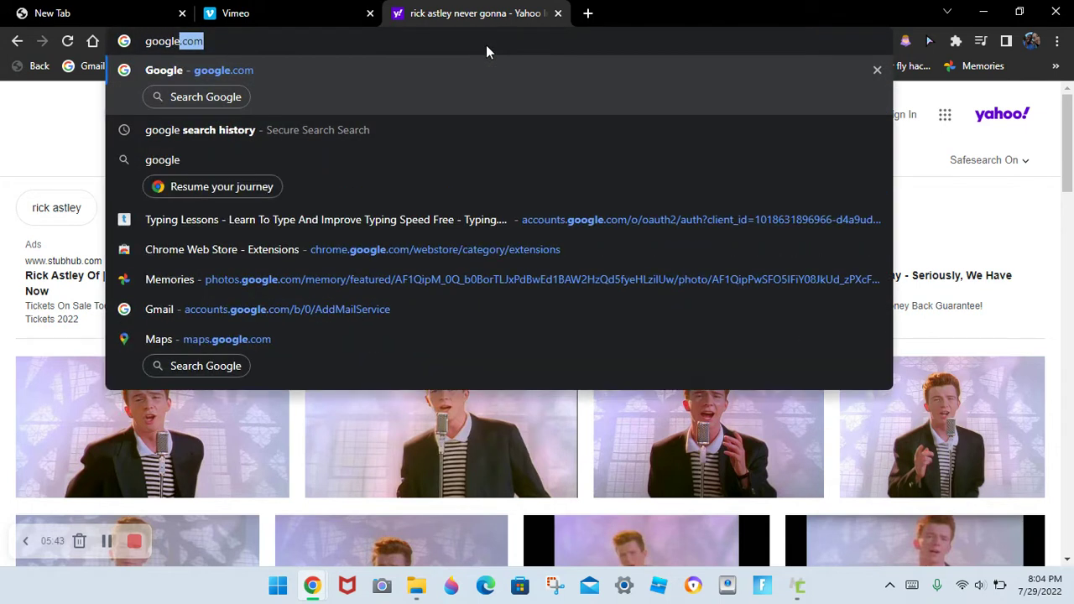
type(" images\\")
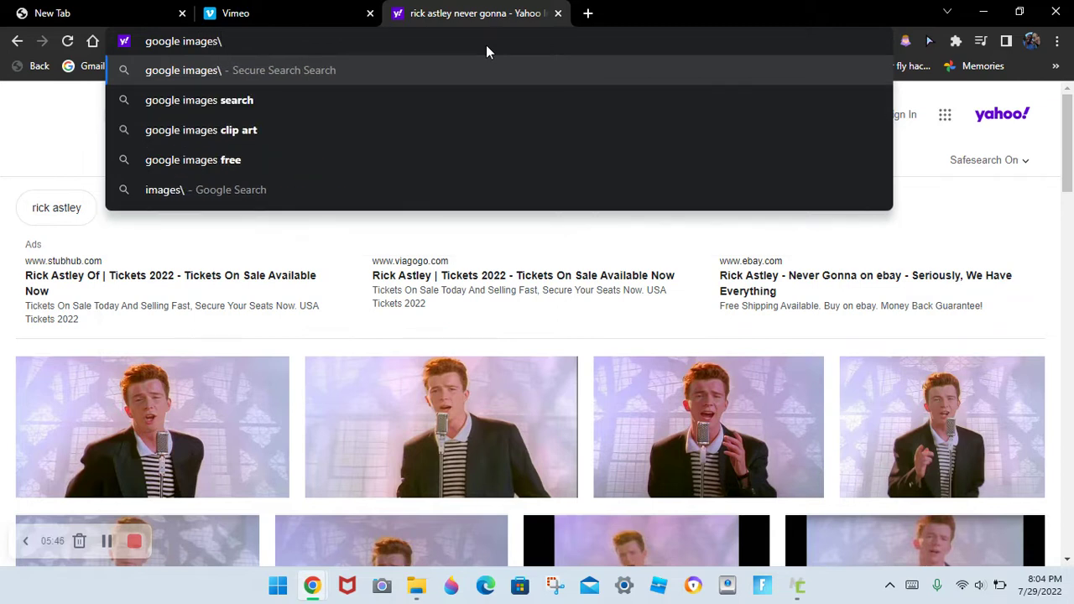
key("Return")
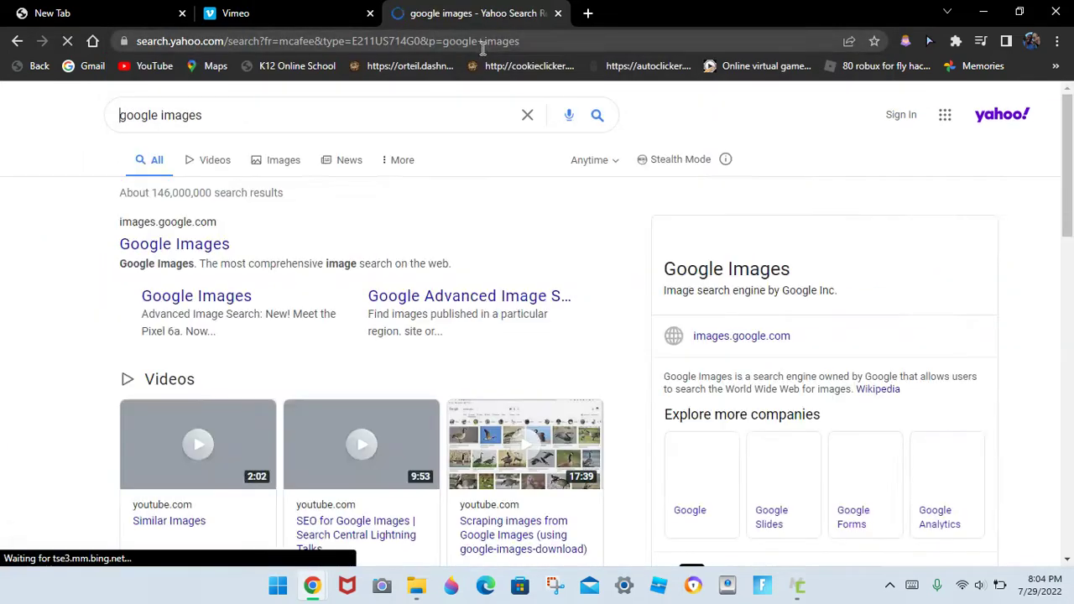
left_click(173, 243)
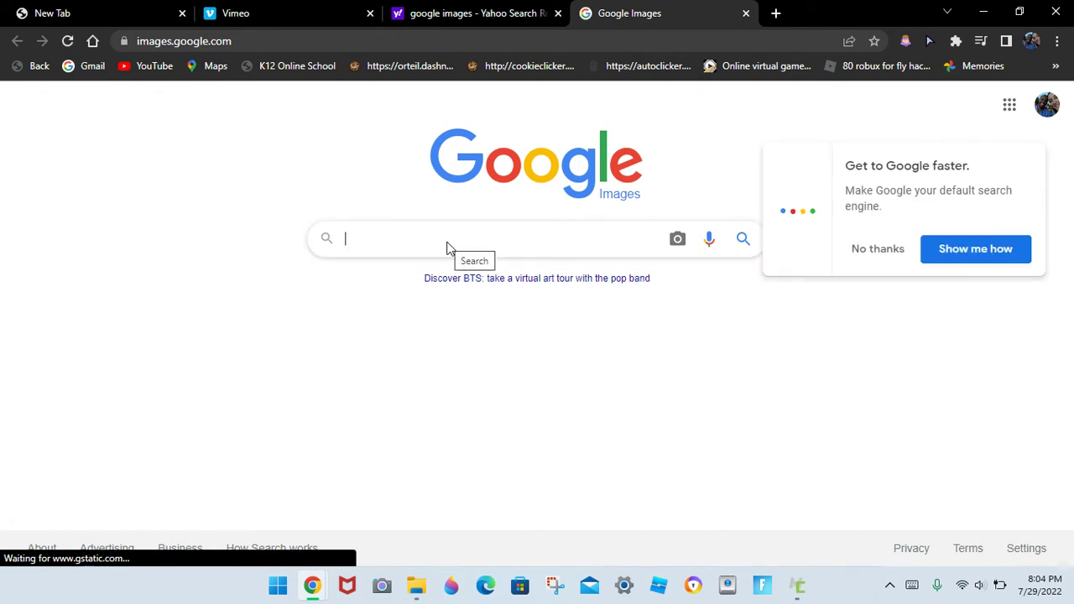
Step: Search Google Images for "rick astley never gonna give you up"
type("Ric")
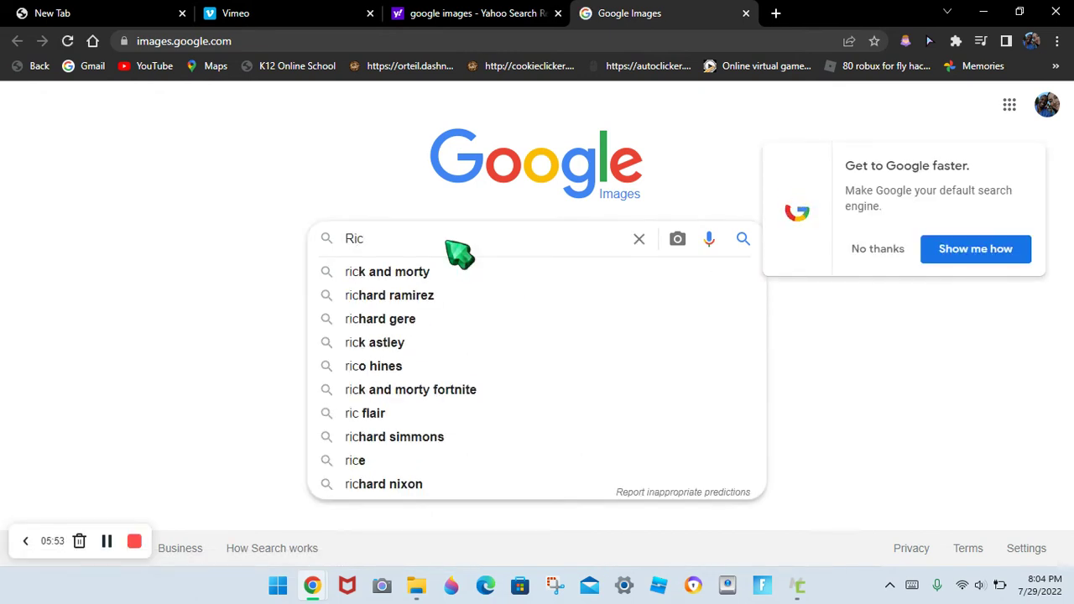
type("k as")
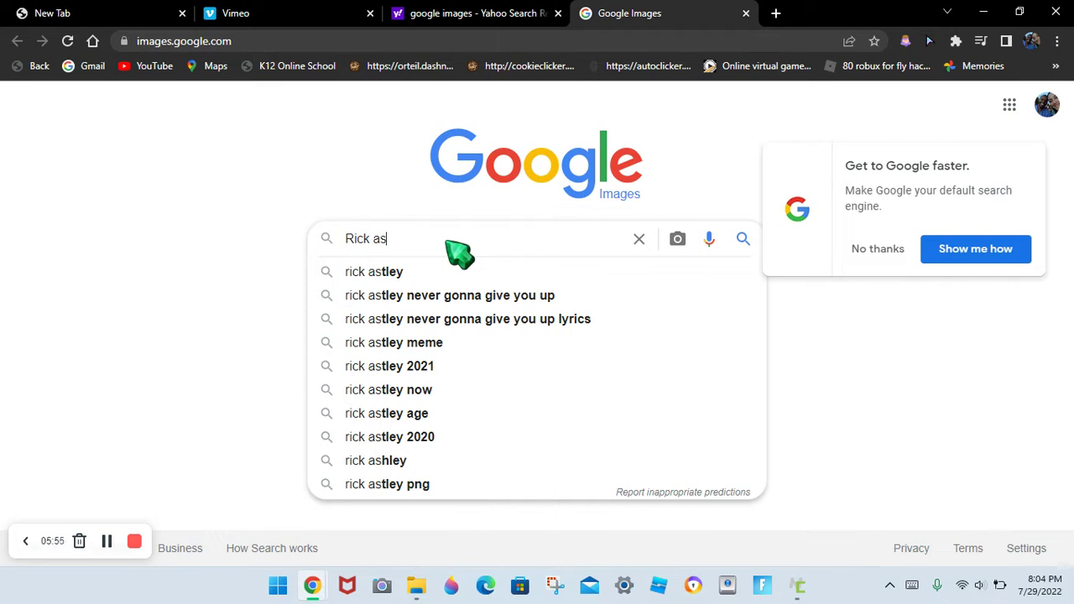
left_click(457, 298)
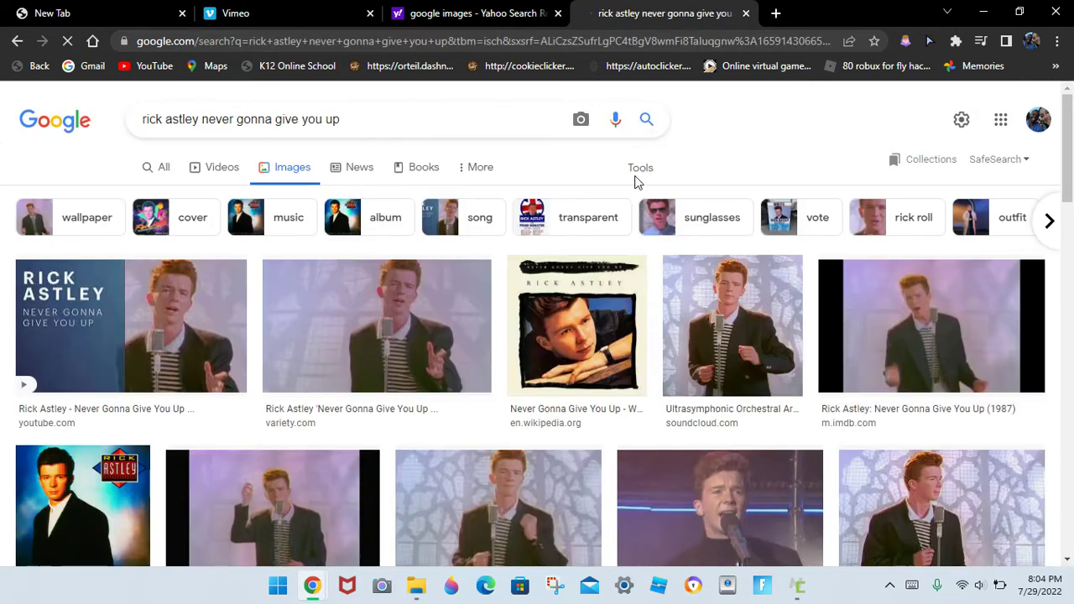
Step: Filter the image results by color so only transparent images are listed
left_click(641, 167)
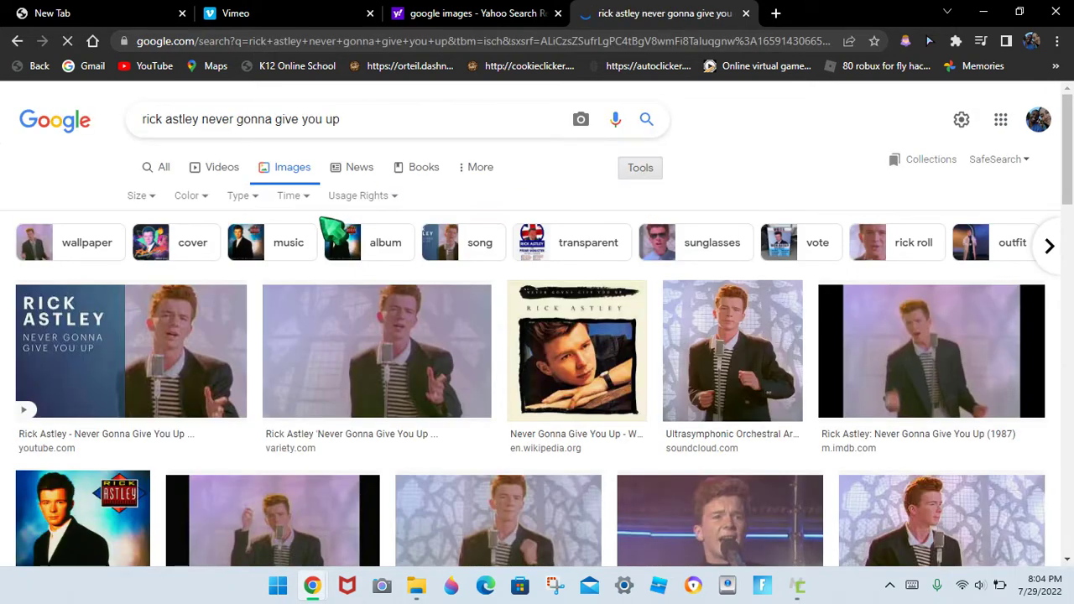
left_click(239, 200)
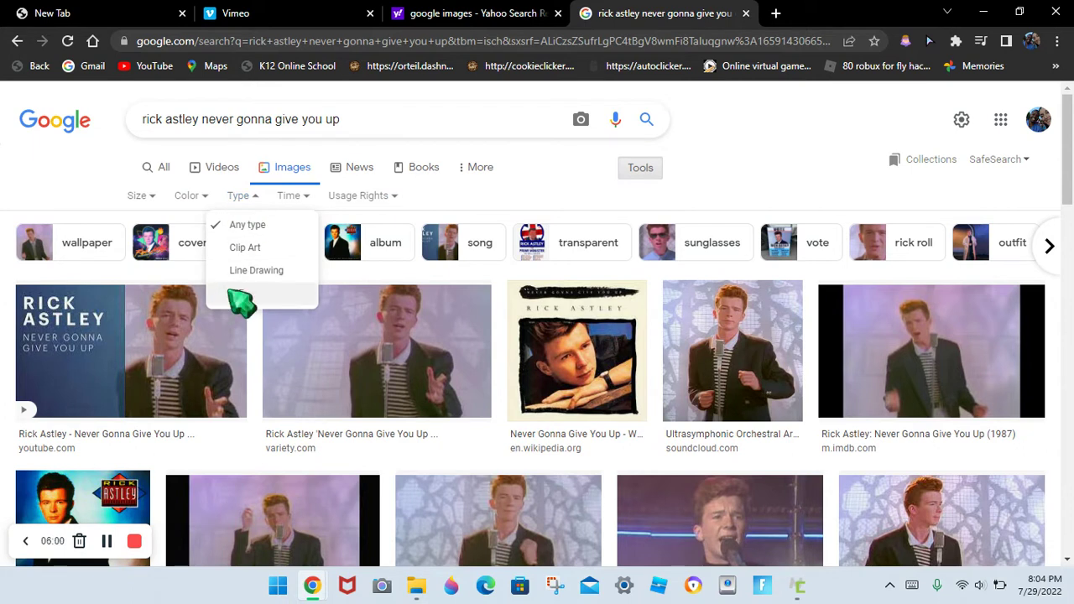
left_click(238, 200)
left_click(200, 196)
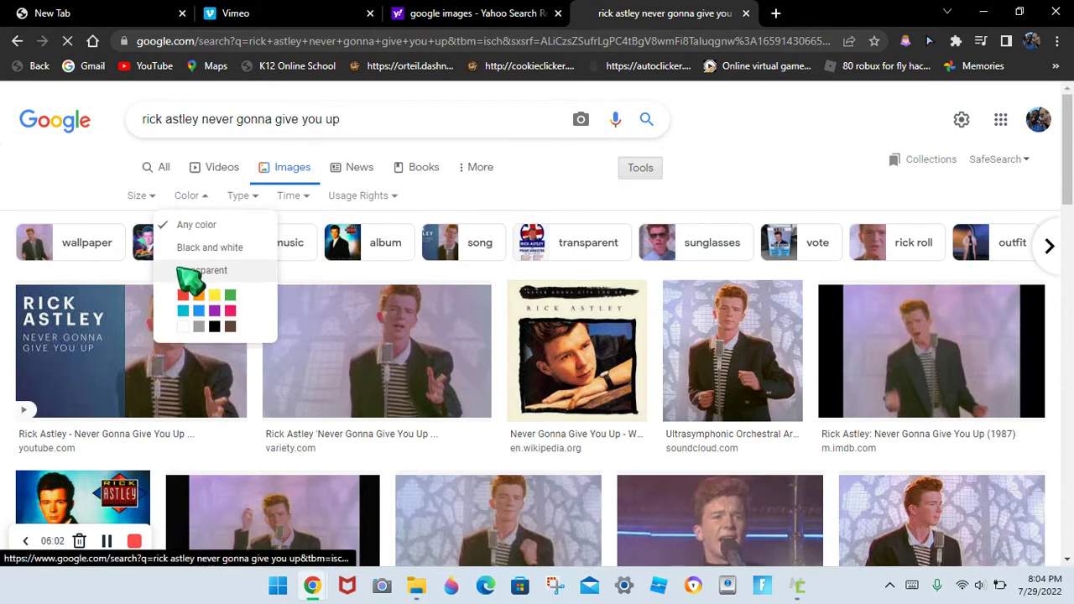
left_click(187, 271)
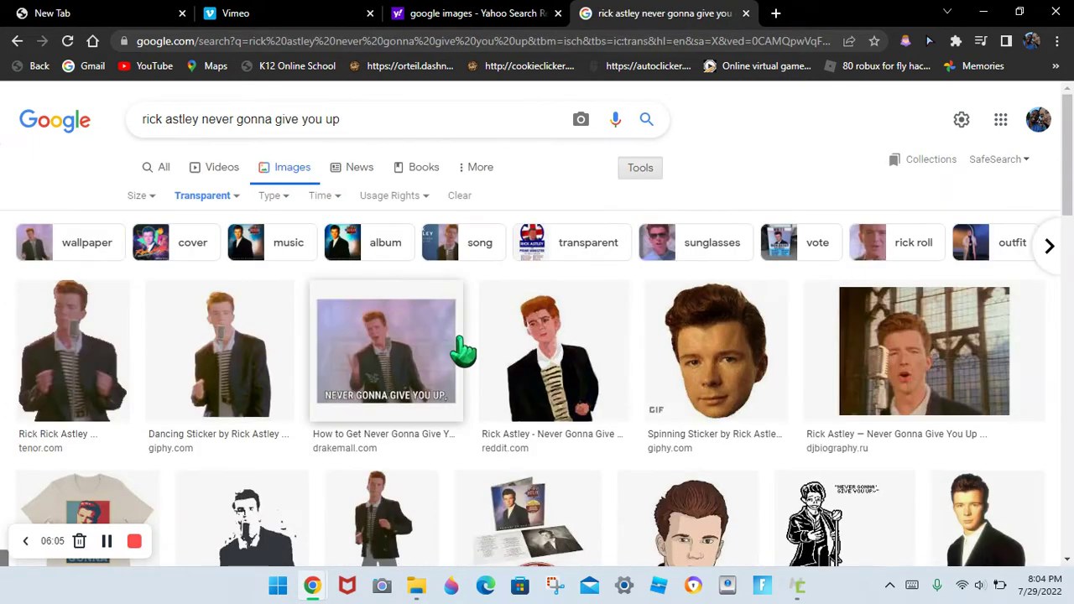
Step: Save the GIPHY dancing sticker image to Downloads as a GIF, using a long repeated "hehehe" file name
left_click(202, 365)
right_click(774, 338)
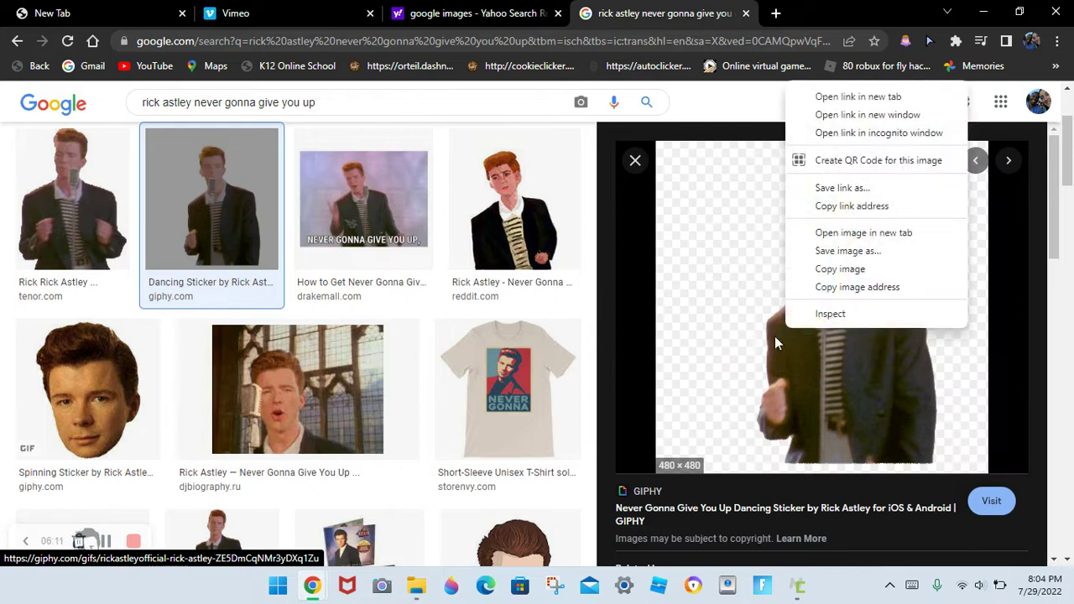
left_click(751, 190)
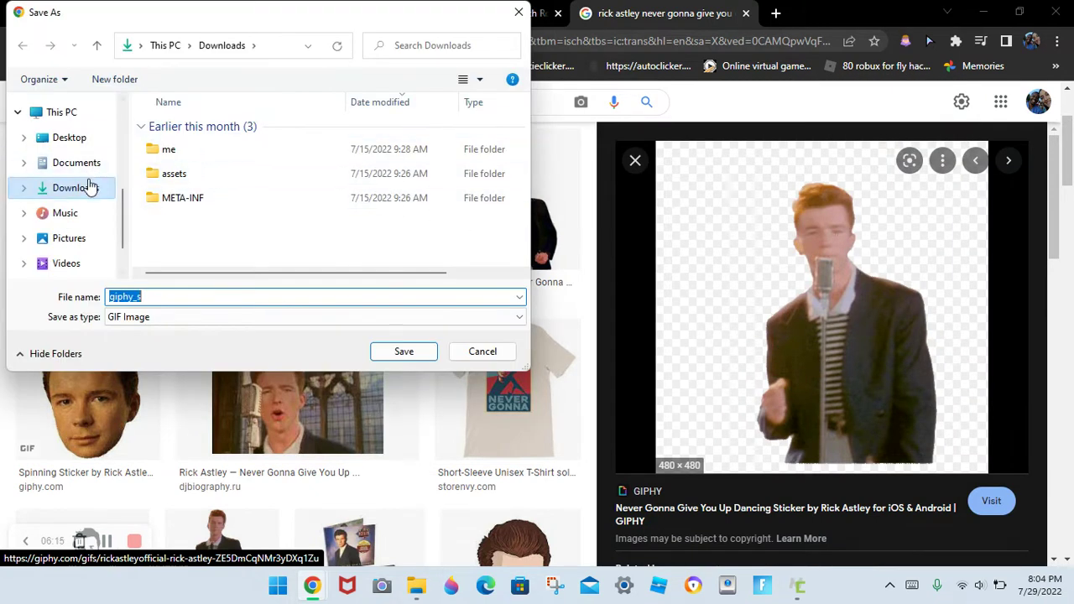
key("BackSpace")
type("heheheheh")
type("hehehehehehhehh")
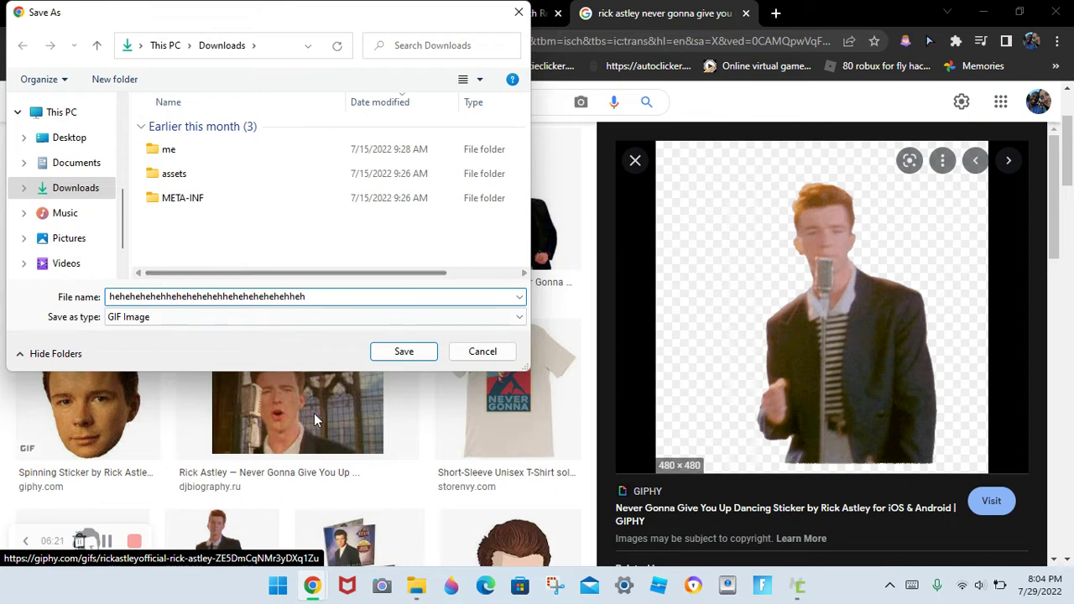
left_click(404, 352)
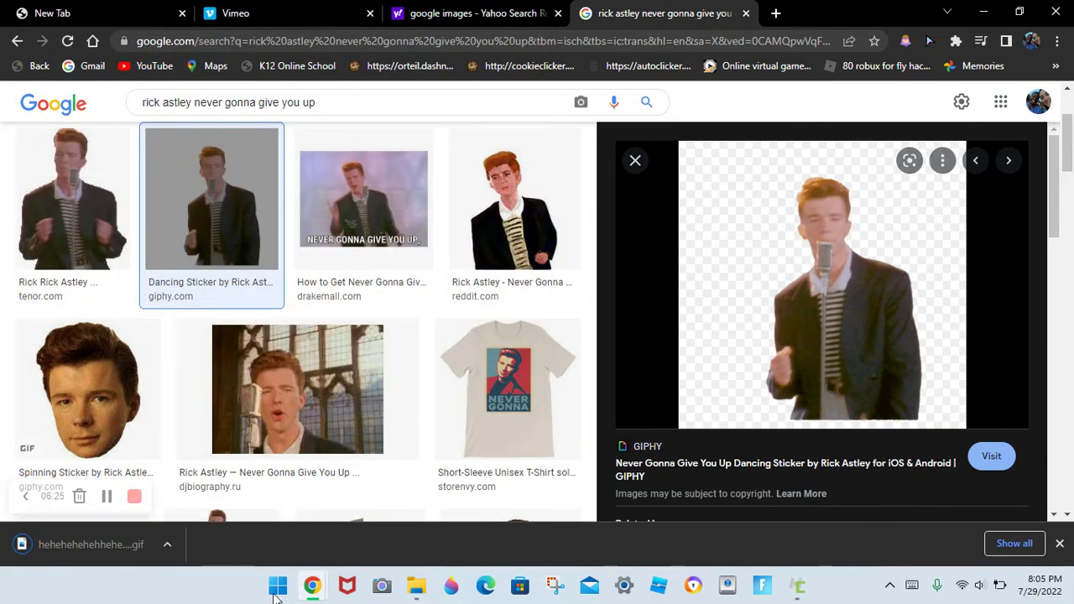
Step: Switch to MCreator and start a new Fluid mod element
left_click(799, 585)
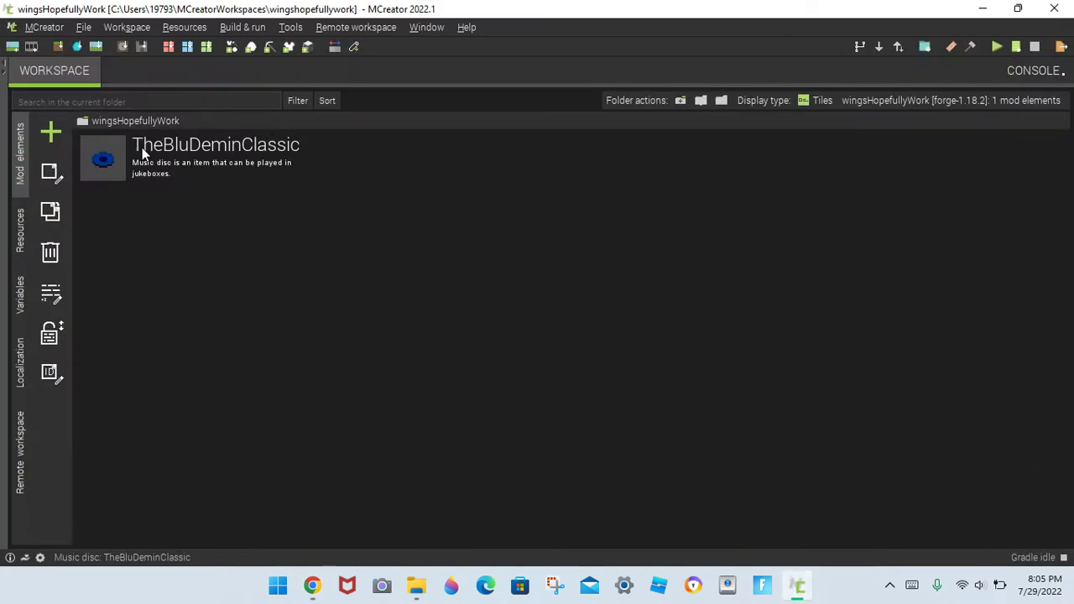
left_click(51, 132)
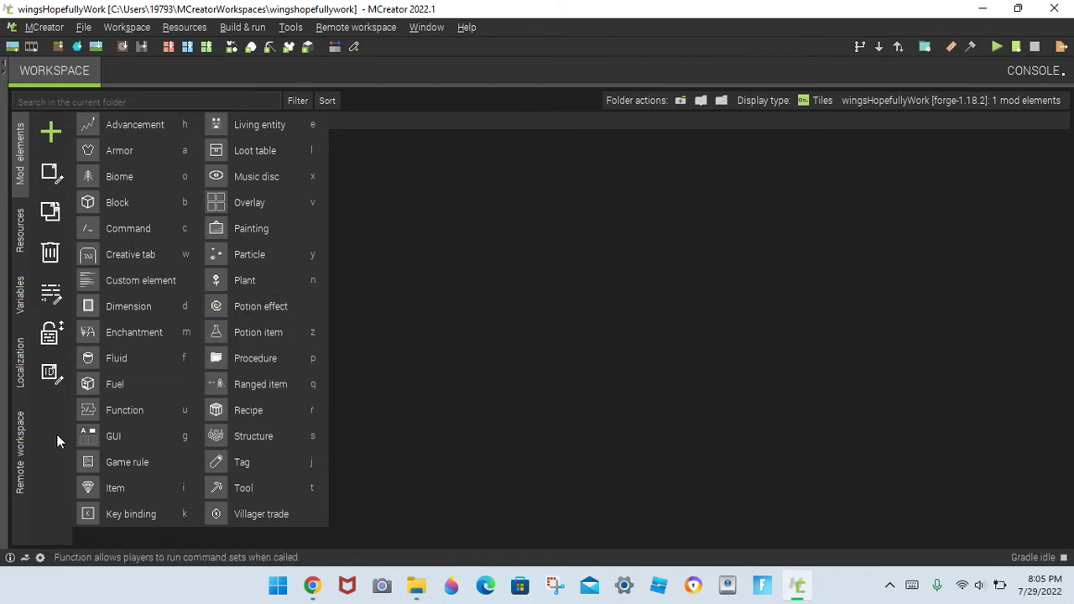
left_click(109, 355)
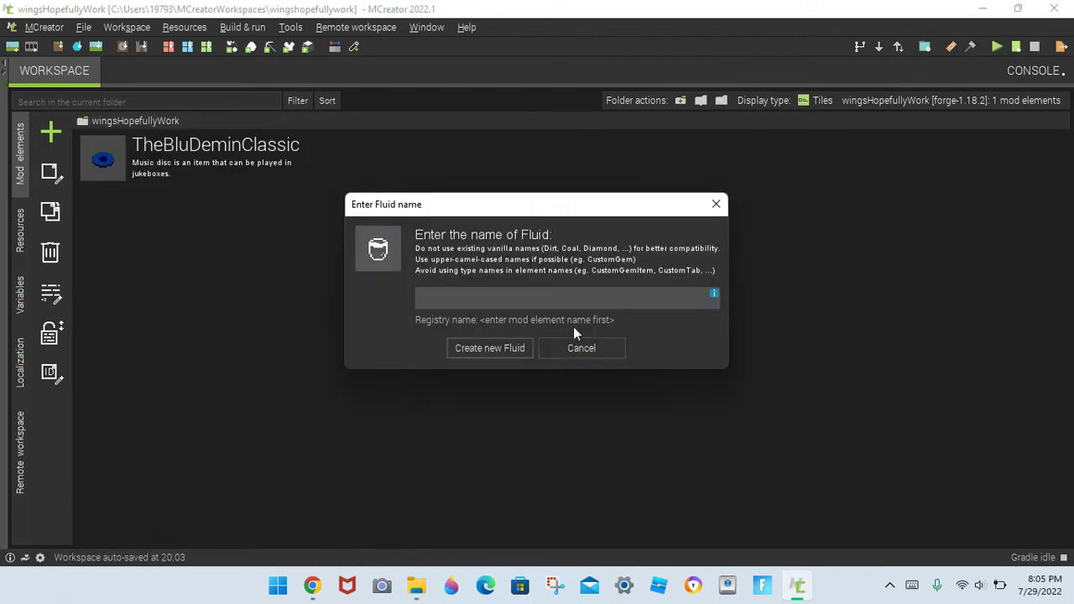
type("Rick")
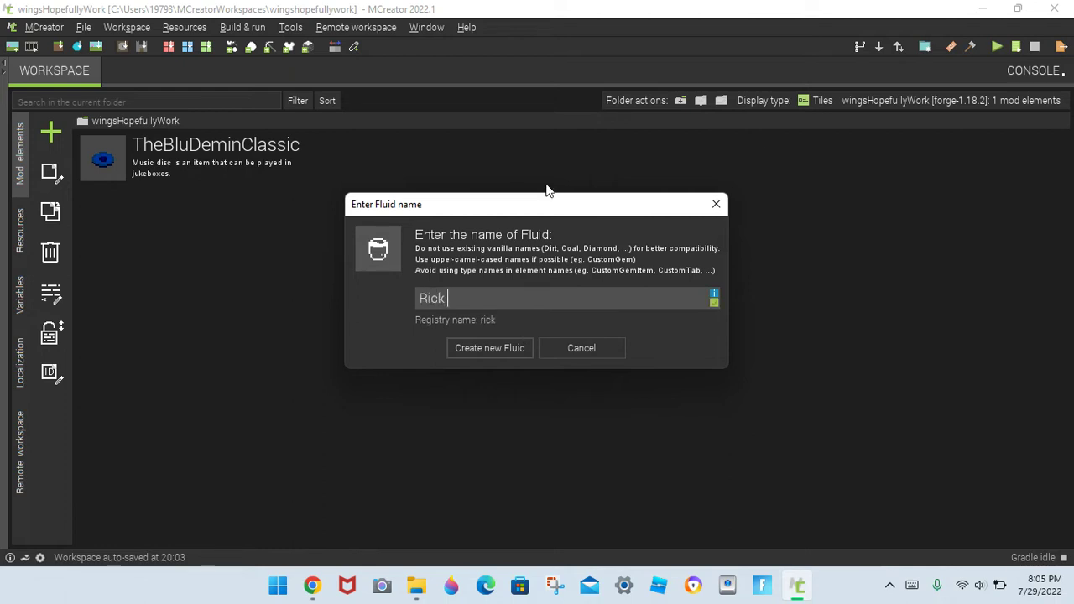
key("BackSpace")
type("_Astley")
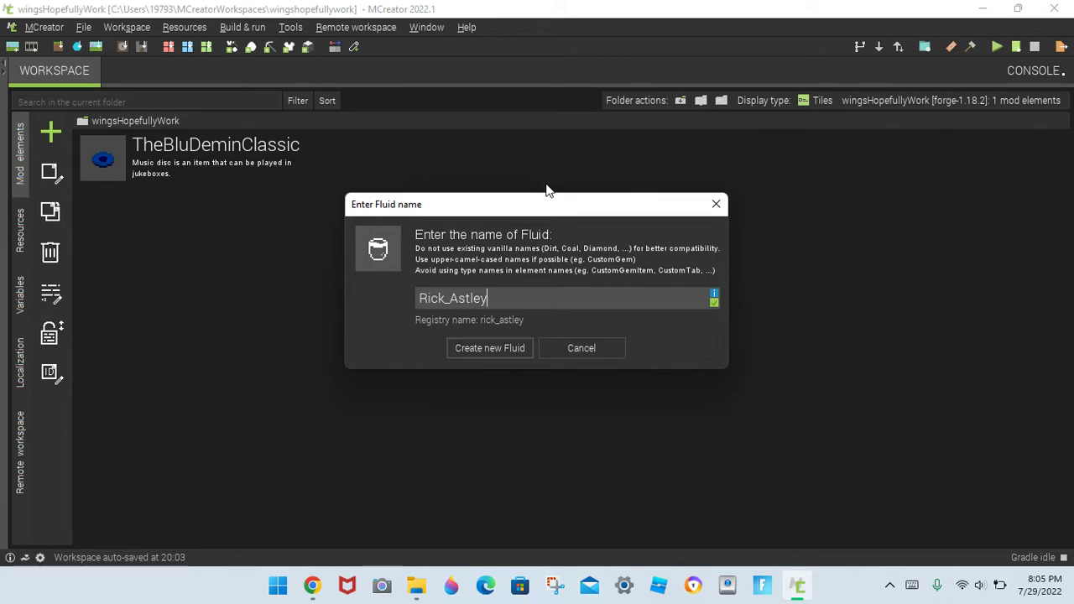
key("BackSpace")
type("s_")
key("BackSpace")
key("BackSpace")
key("BackSpace")
key("BackSpace")
key("BackSpace")
key("BackSpace")
key("BackSpace")
key("BackSpace")
key("BackSpace")
key("BackSpace")
key("BackSpace")
key("BackSpace")
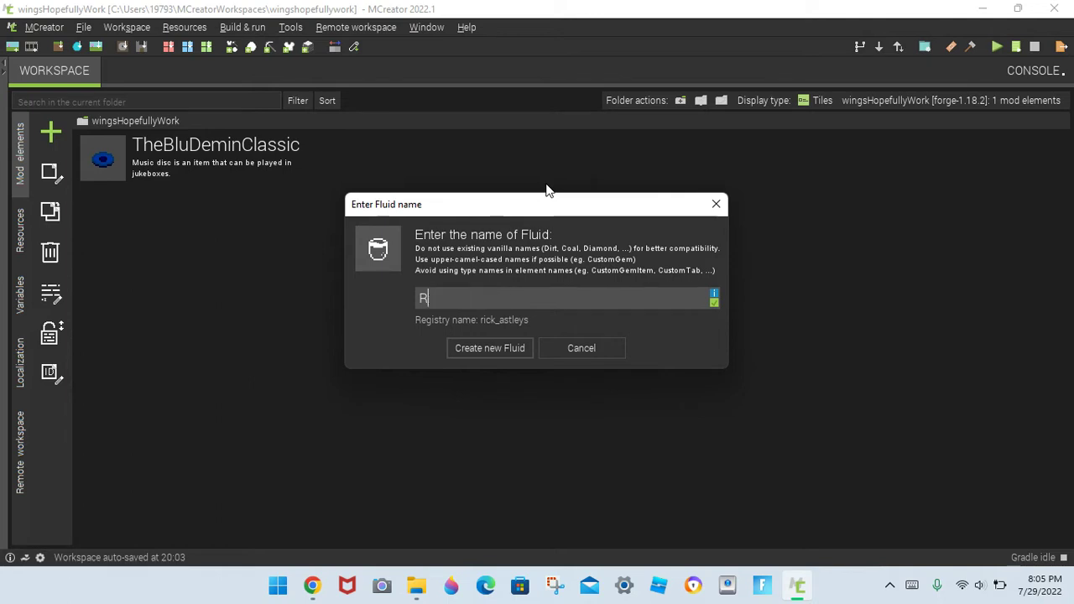
Step: Create the fluid under the name MeltedRick and set its in-game name to "Melted RickRoll"
type("Melted")
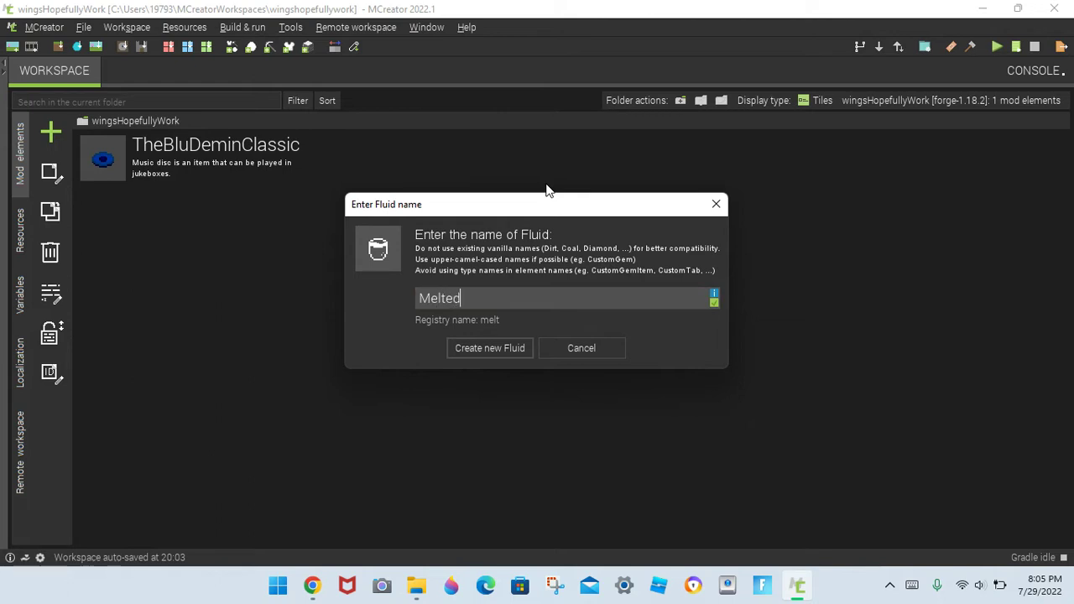
type("_RICK")
type("ck")
left_click(515, 348)
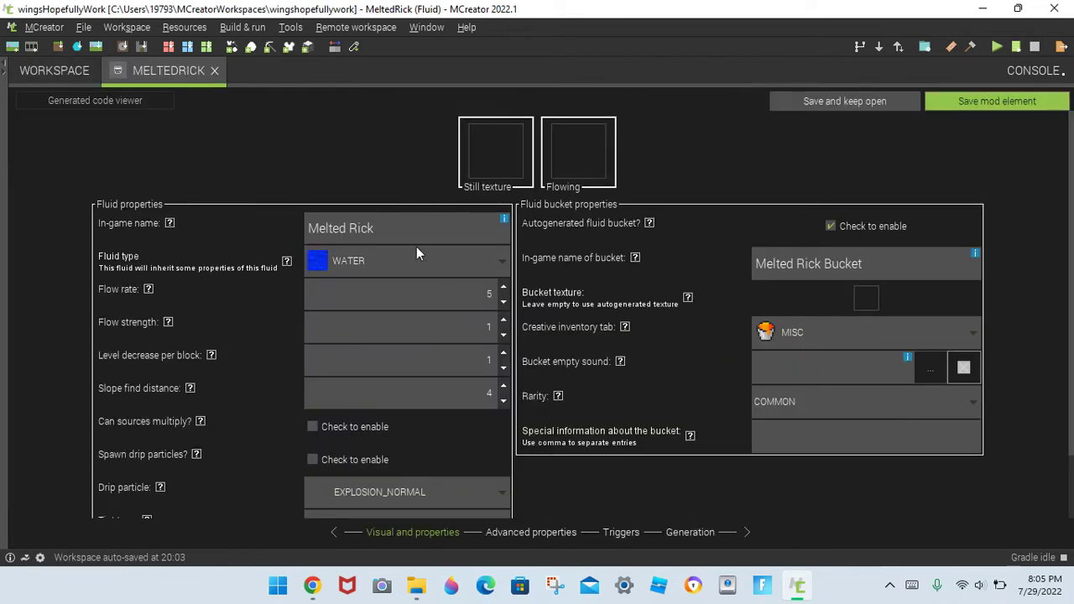
type("Roll")
Step: Review the fluid properties, including the drip particle choices
left_click(503, 369)
left_click(351, 437)
left_click(339, 454)
scroll(421, 402, "down", 1)
left_click(398, 465)
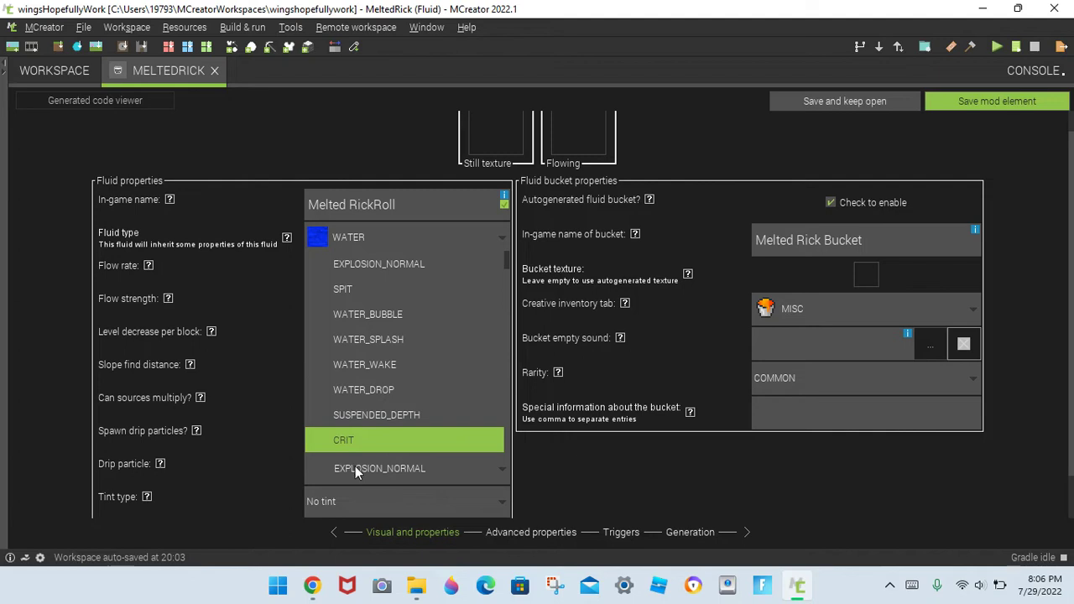
left_click(287, 444)
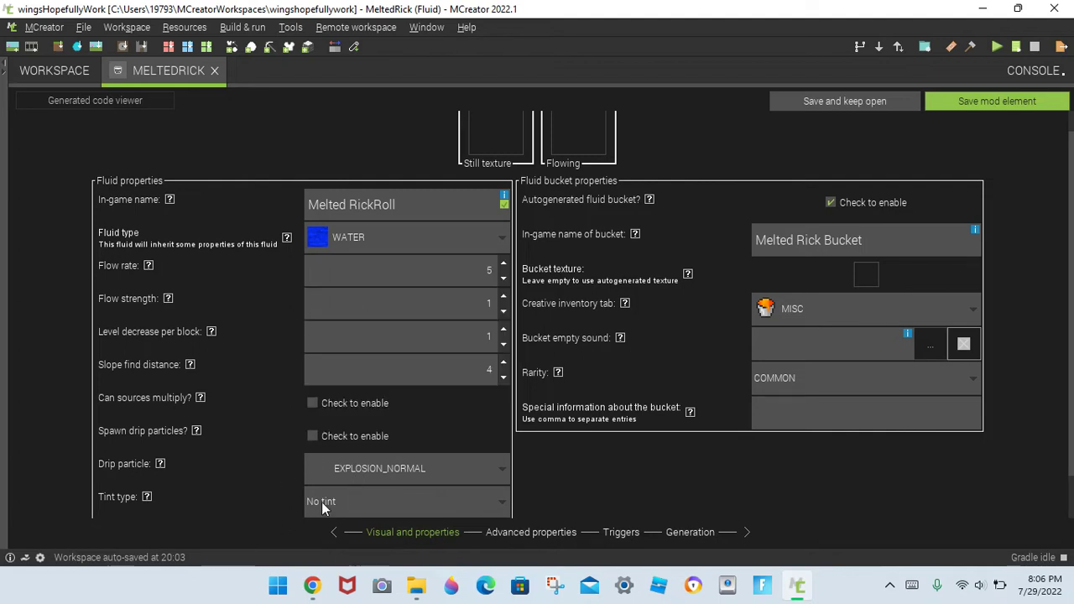
scroll(322, 502, "down", 1)
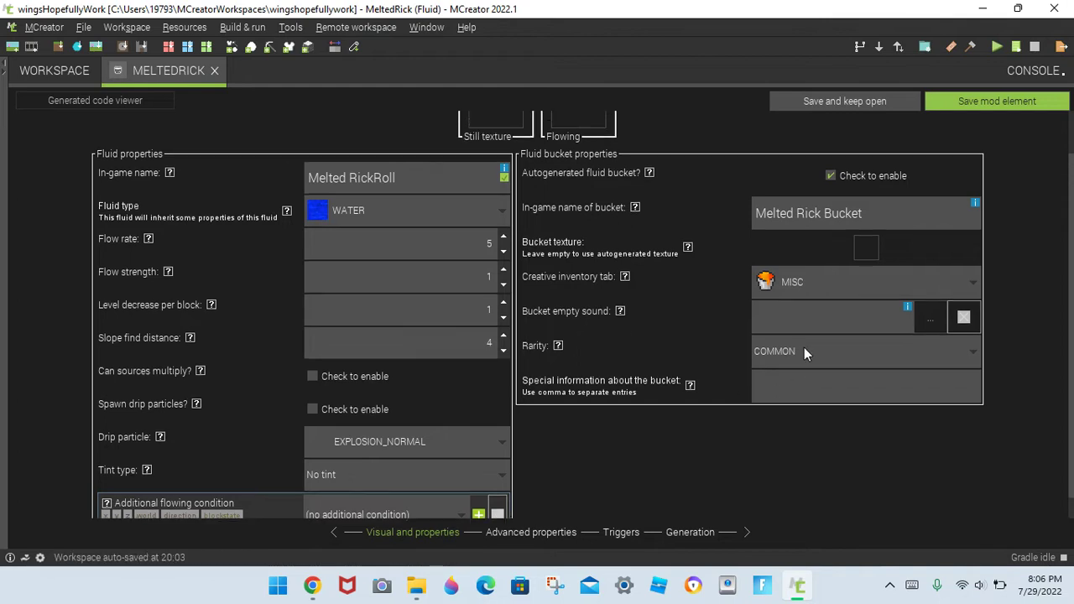
Step: Review the fluid bucket's creative inventory tab choices and its available item textures
scroll(793, 306, "up", 1)
left_click(802, 288)
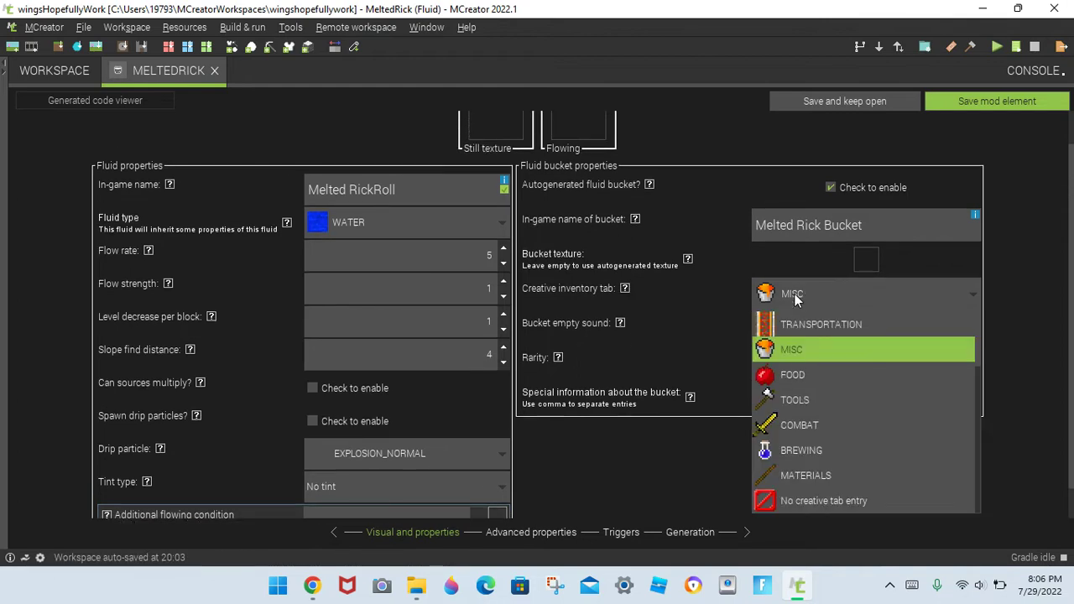
left_click(794, 295)
scroll(731, 261, "up", 1)
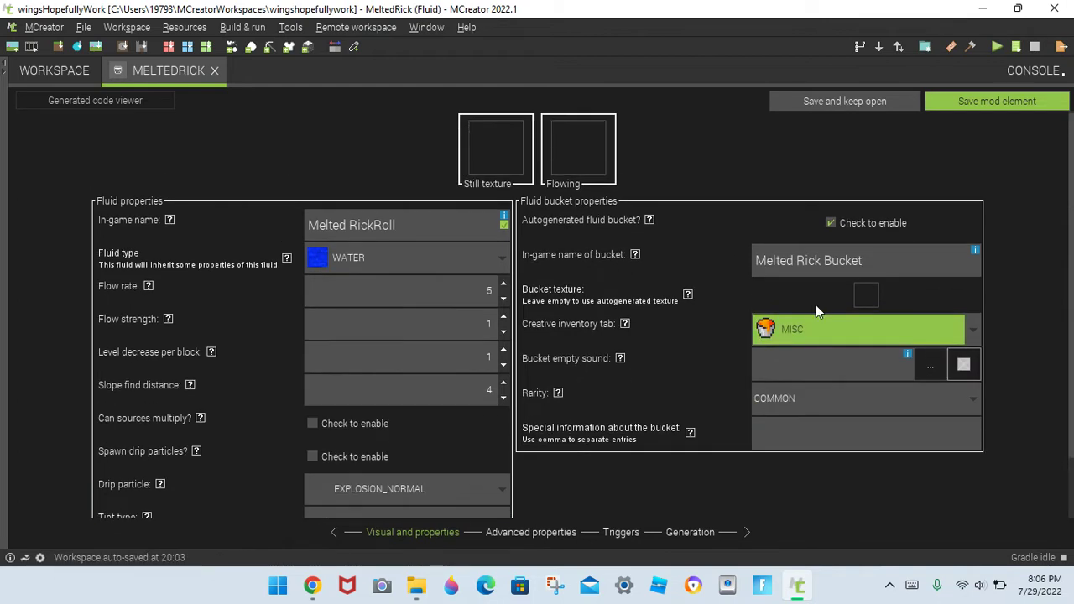
left_click(865, 298)
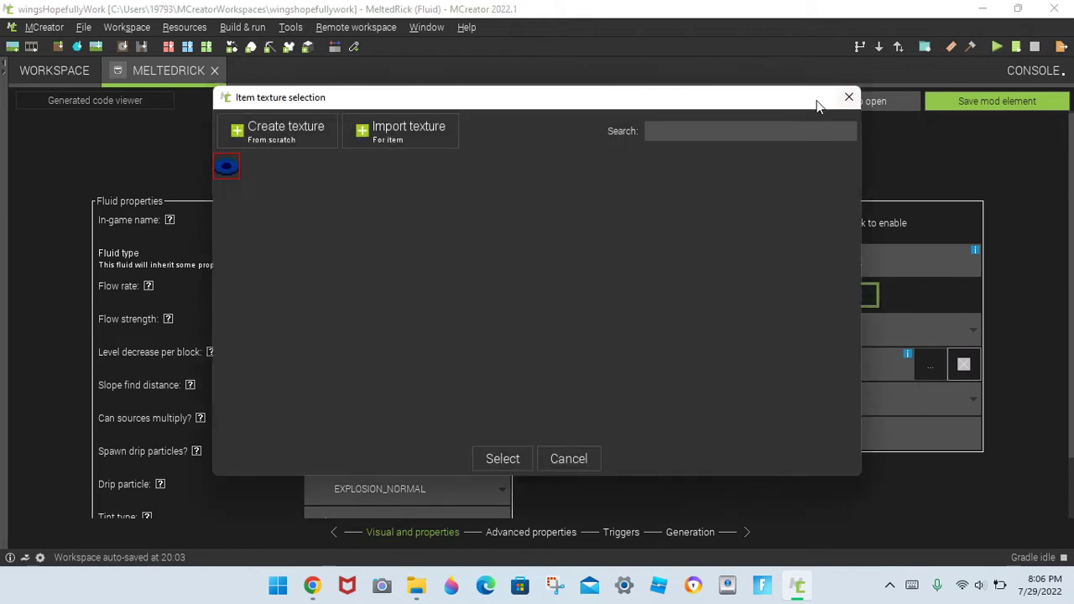
left_click(848, 97)
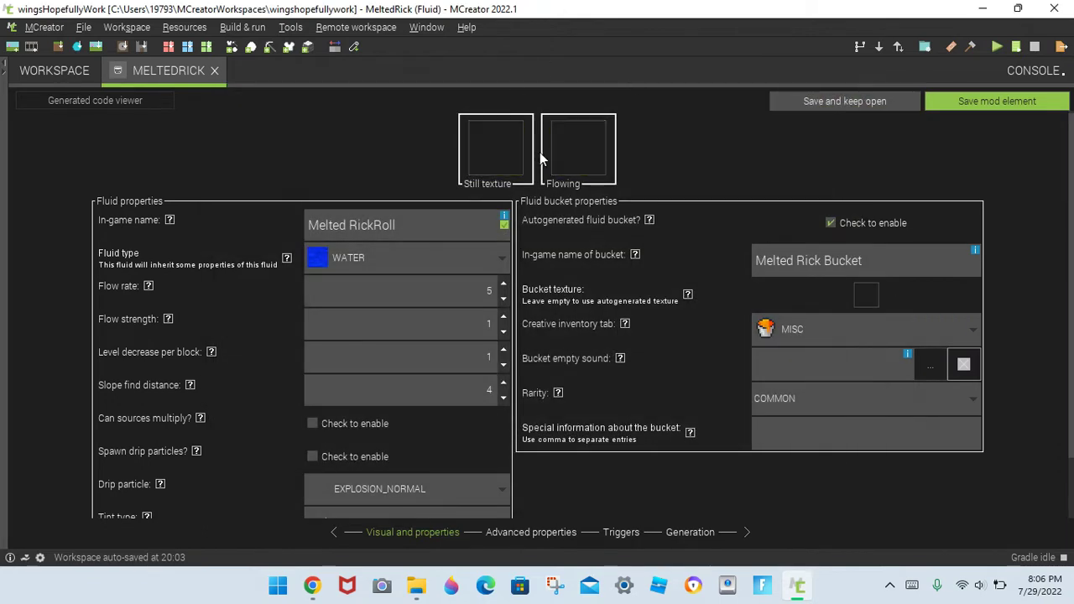
Step: Start importing a block texture for the fluid's still texture and browse Quick access, Desktop and Downloads for the saved image
left_click(485, 146)
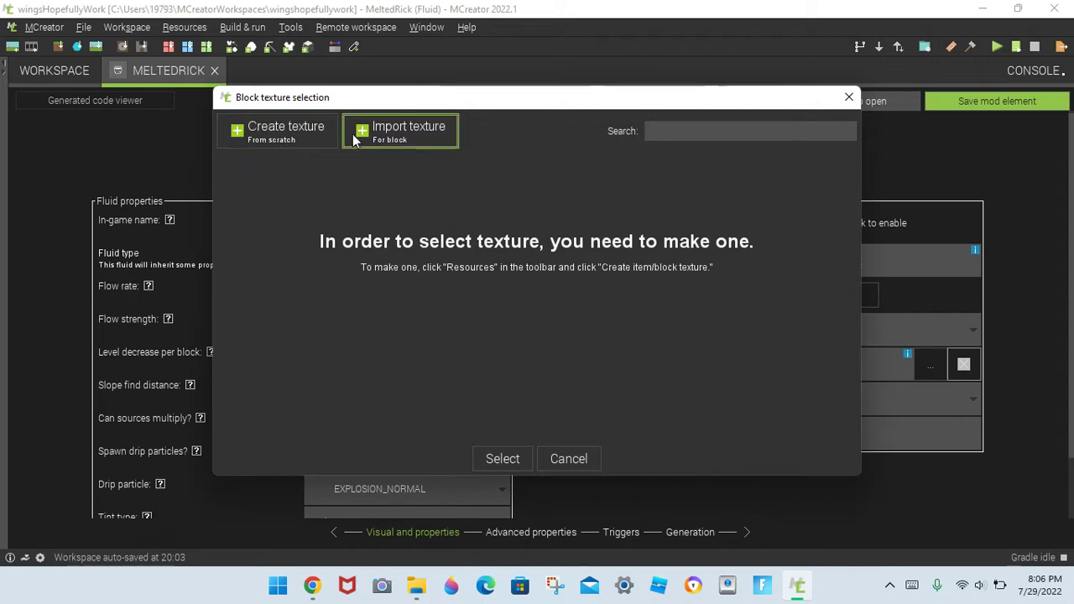
left_click(404, 135)
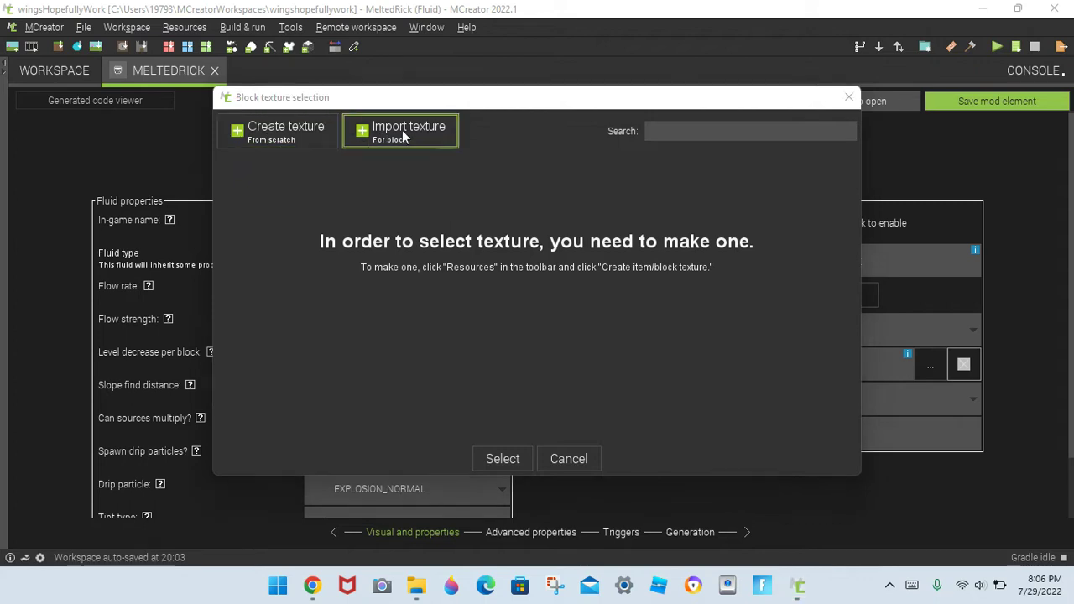
left_click(84, 186)
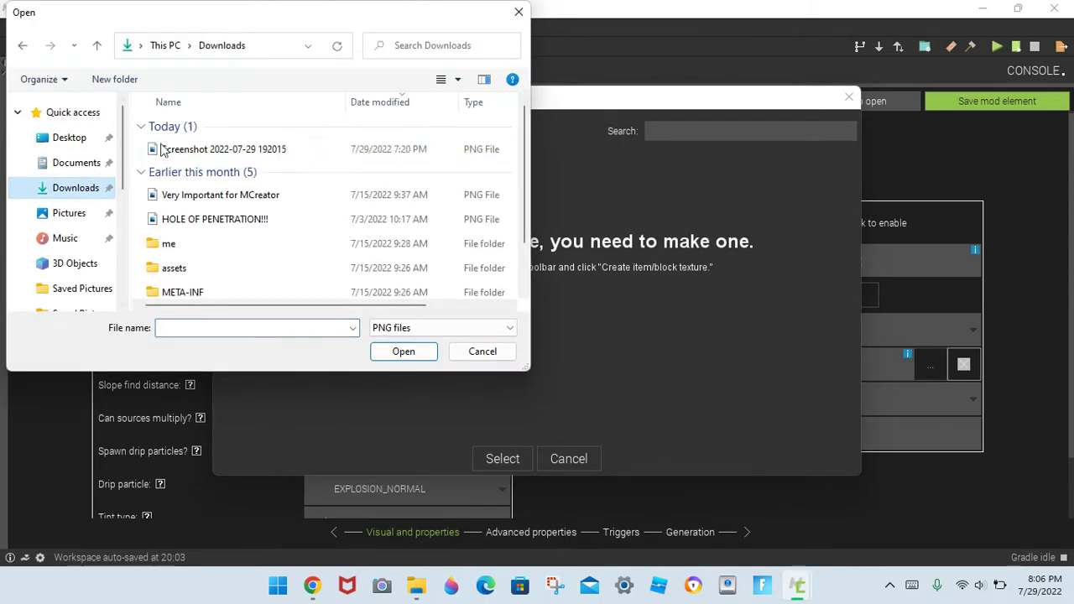
left_click(191, 152)
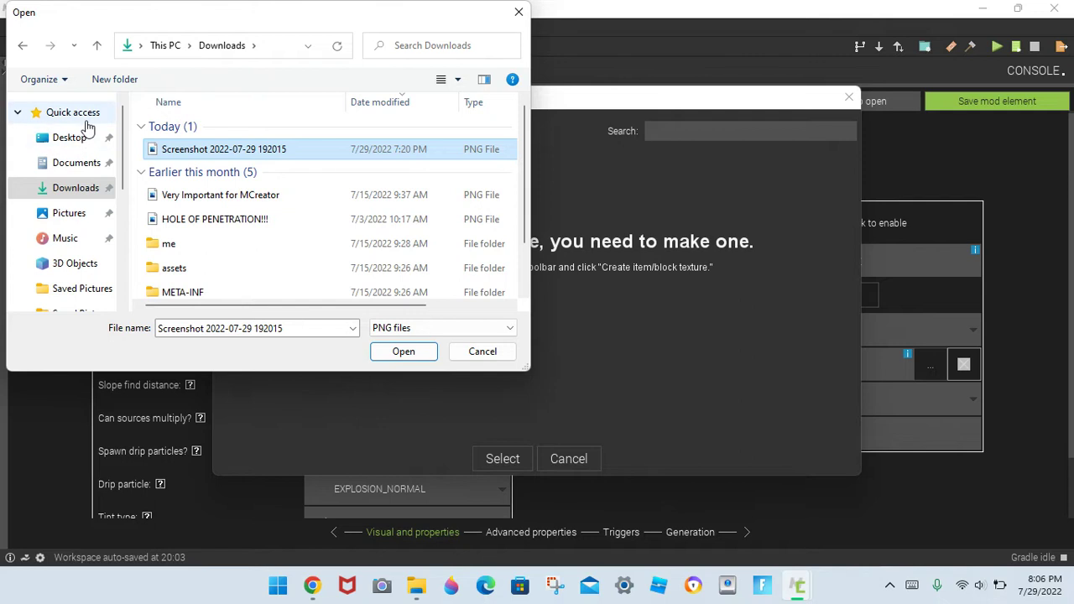
left_click(80, 114)
left_click(74, 137)
left_click(75, 114)
left_click(76, 188)
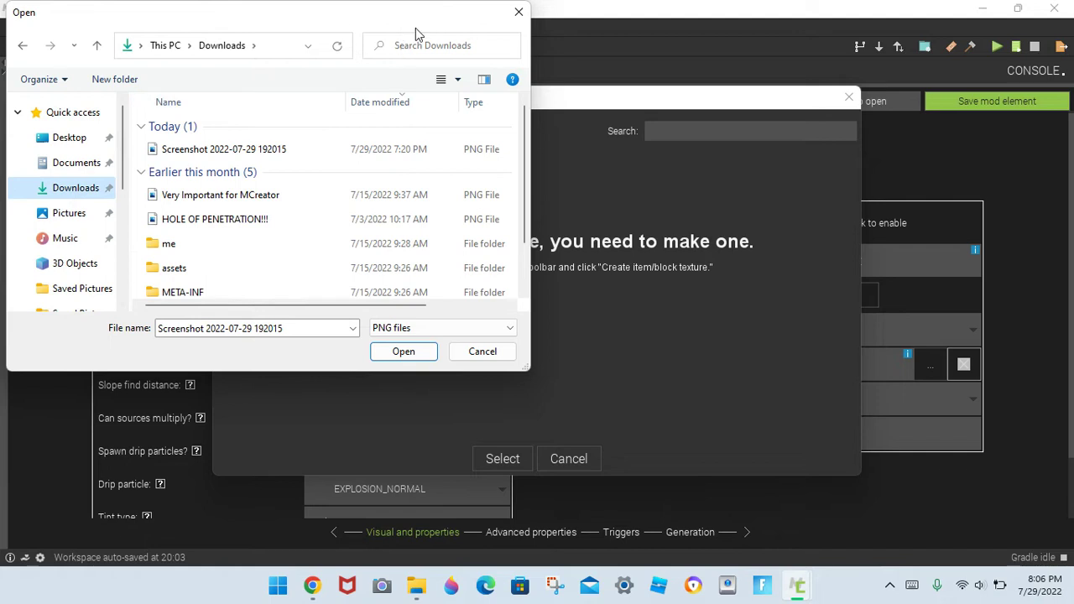
Step: Search the Downloads folder for "he" and open the matching GIF for viewing
type("au")
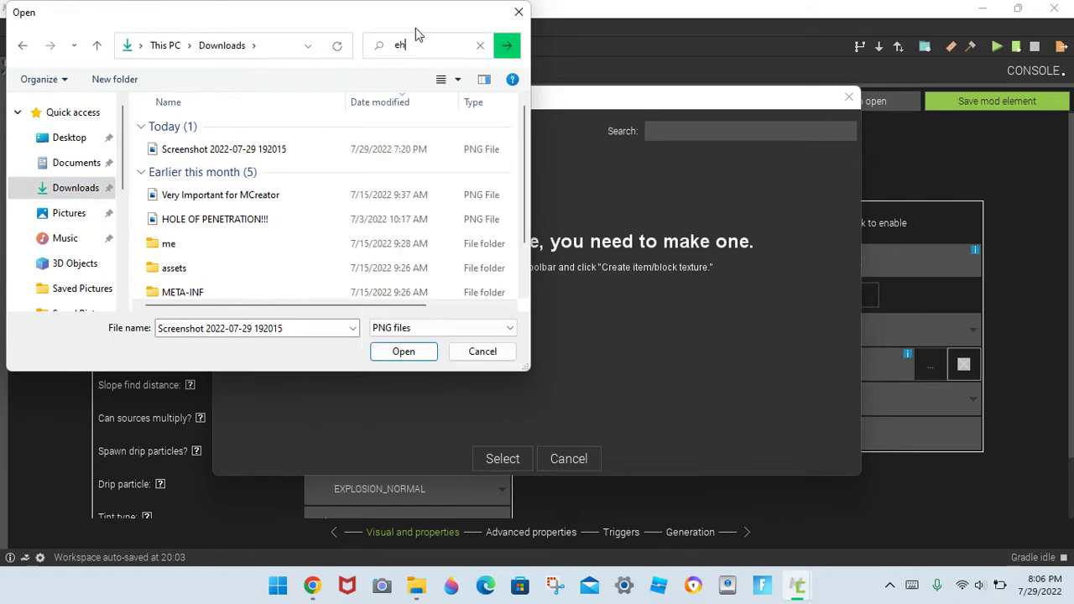
key("BackSpace")
key("BackSpace")
type("he")
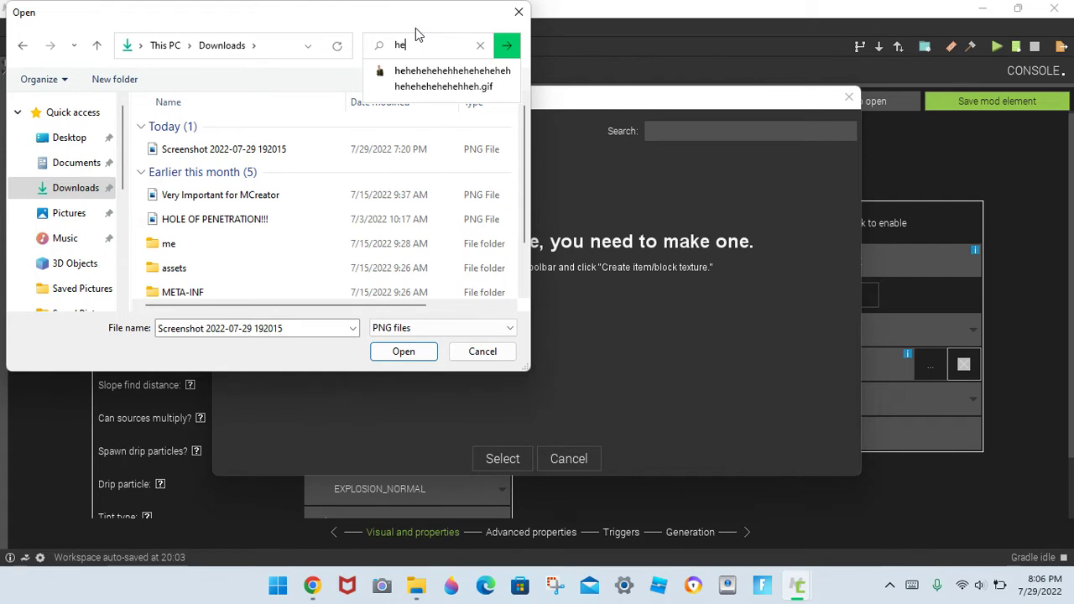
left_click(441, 74)
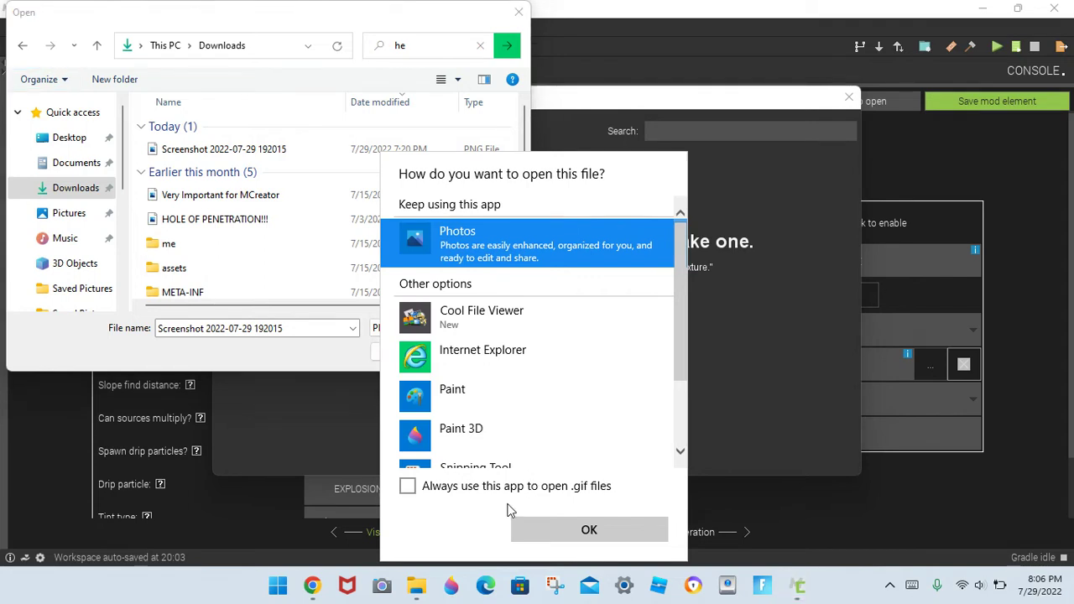
left_click(482, 321)
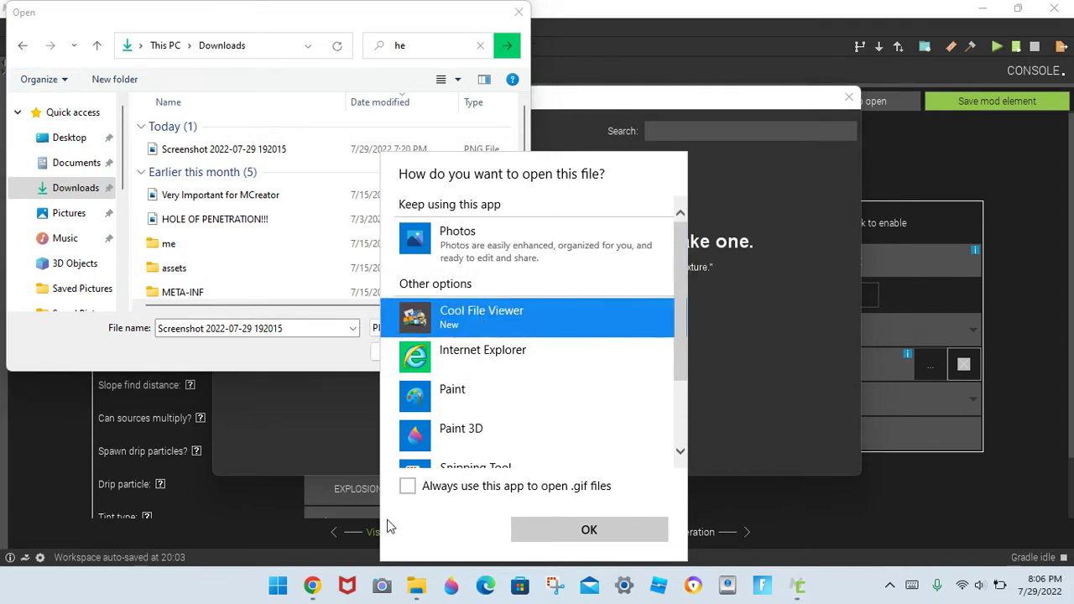
left_click(529, 523)
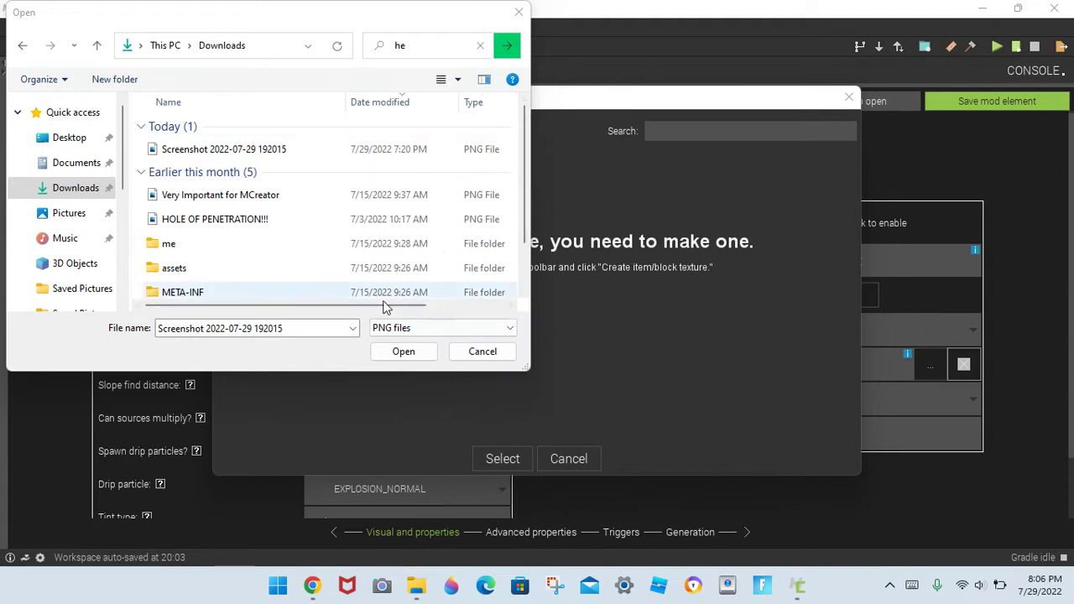
Step: Bring up the GIF again from the Downloads search suggestions and open its file location in a folder window
left_click(421, 52)
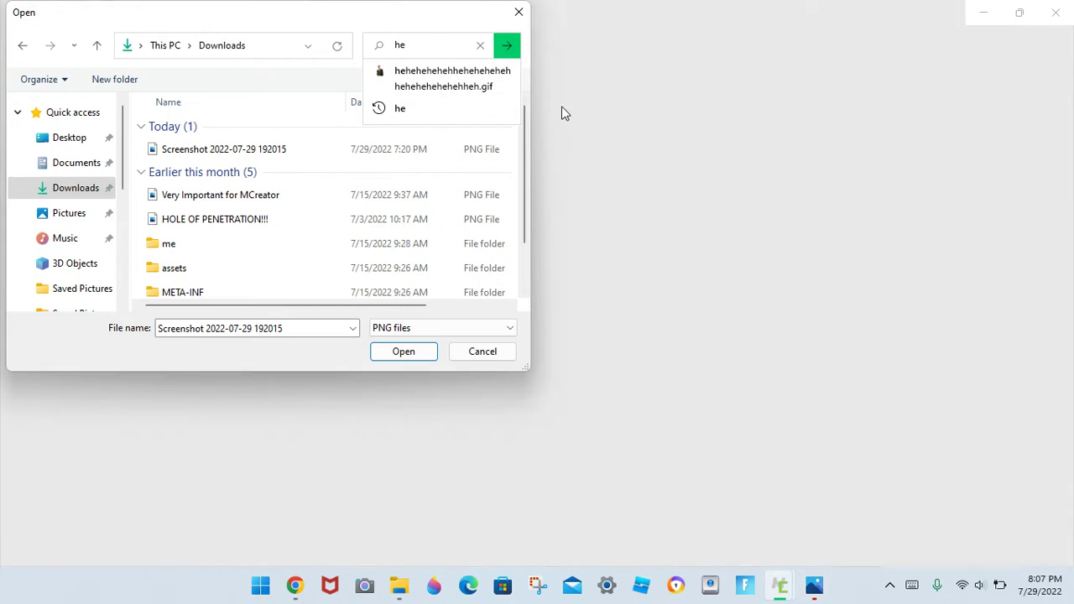
left_click(495, 79)
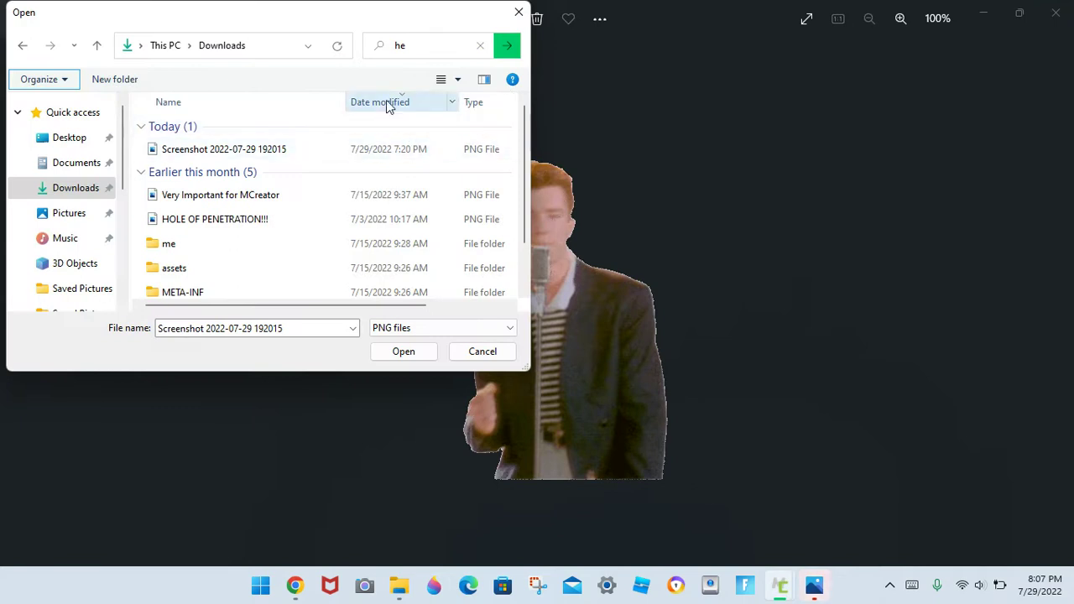
left_click(422, 38)
right_click(422, 88)
left_click(455, 84)
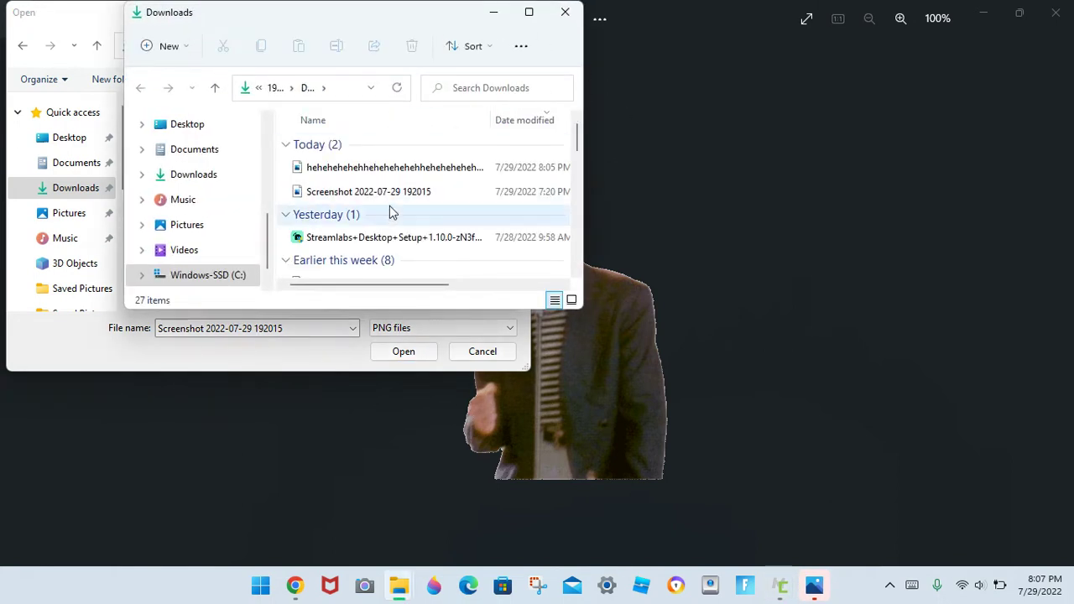
Step: Open the Rick Astley GIF from the Downloads folder in Photos
left_click(375, 169)
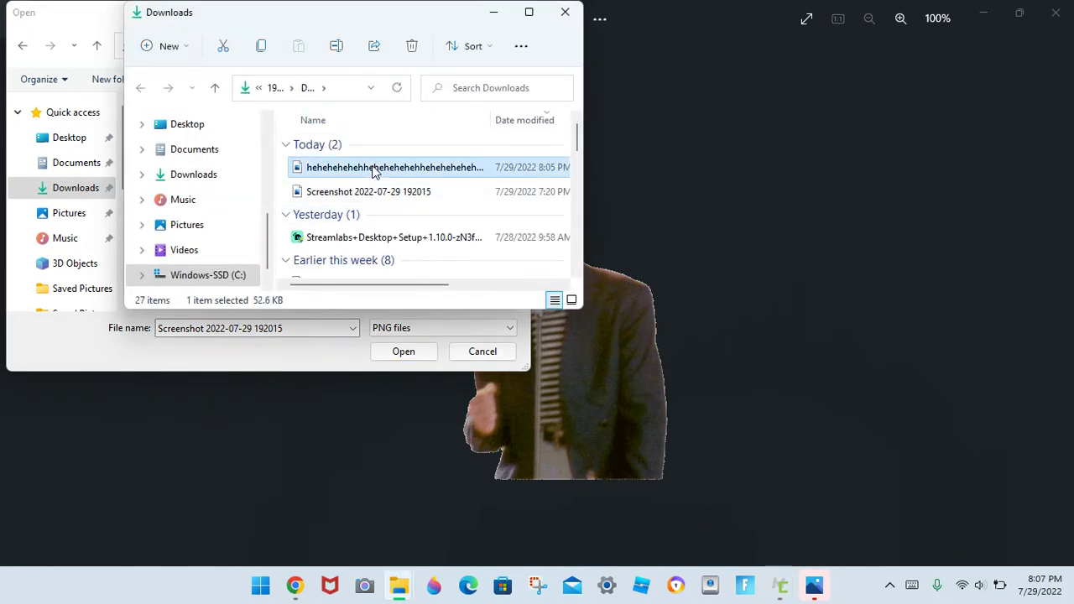
right_click(375, 168)
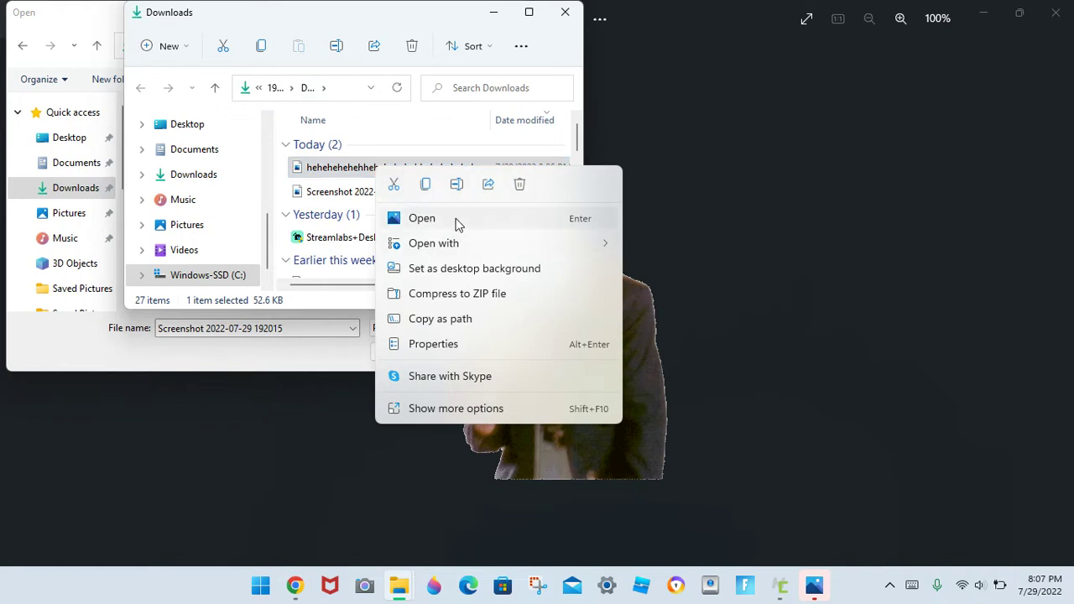
mouse_move(453, 243)
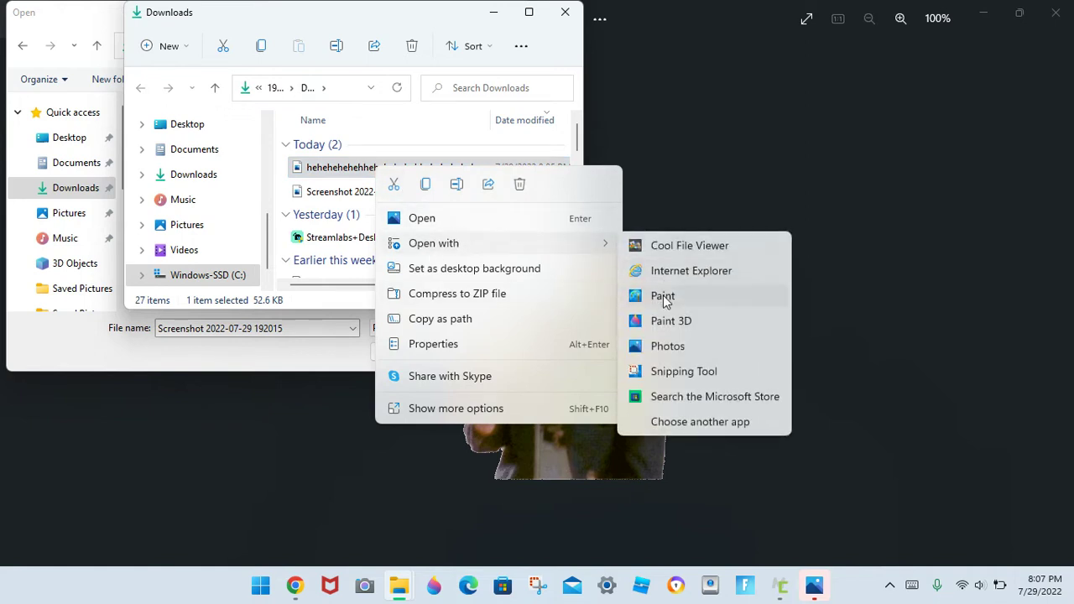
left_click(670, 346)
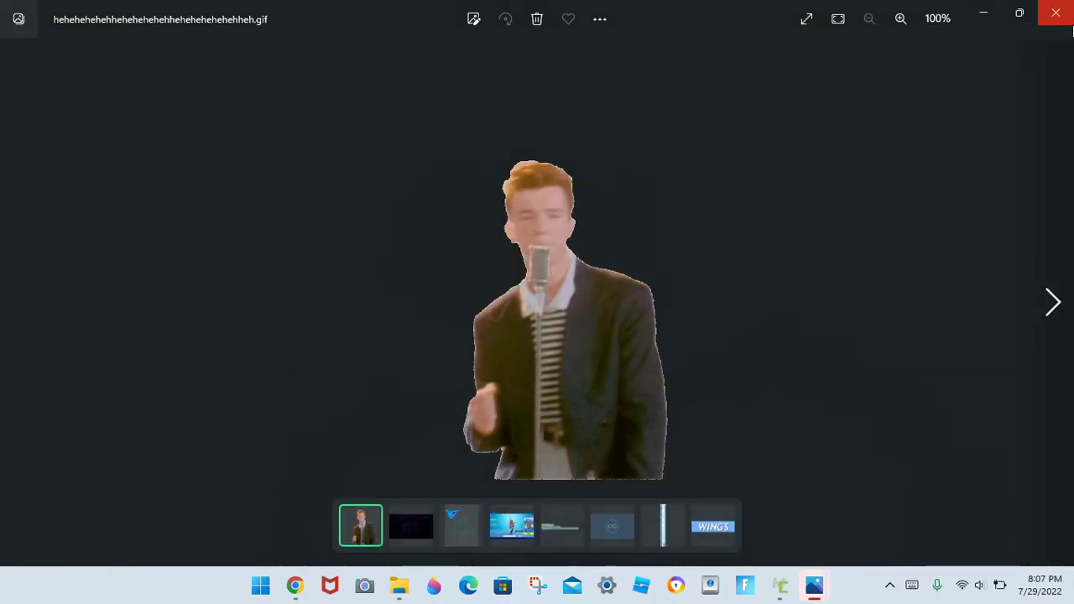
Step: Save a copy of the GIF in Downloads with "V2" added to the end of its file name
left_click(601, 19)
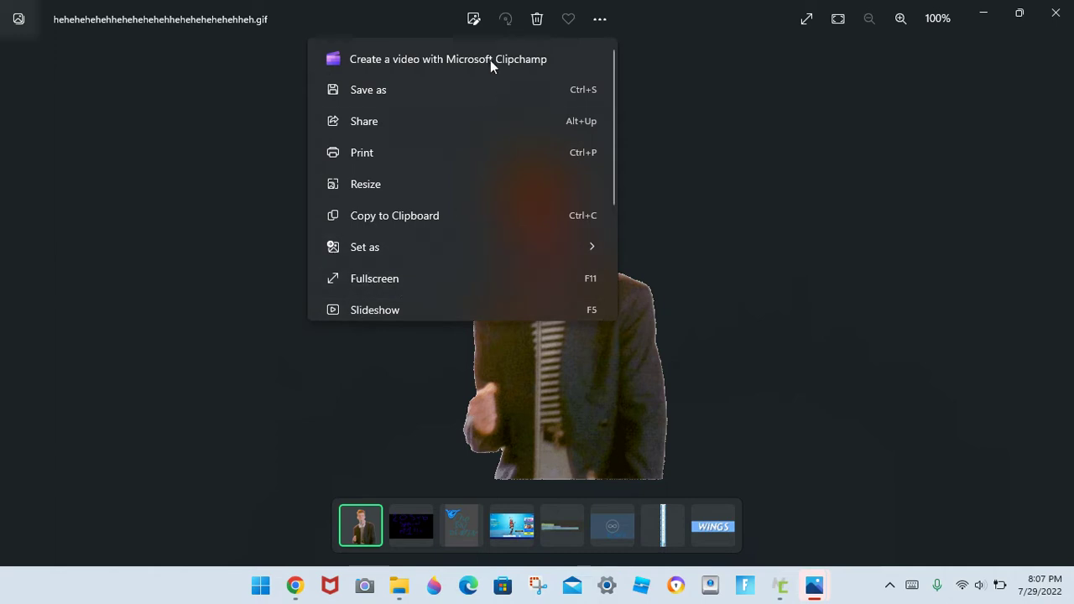
left_click(401, 94)
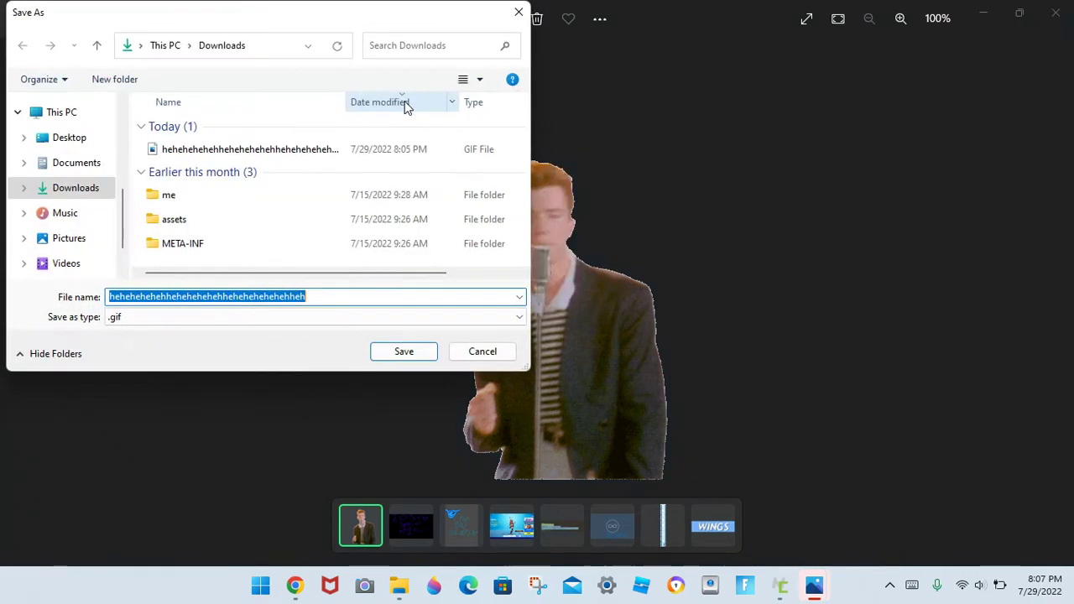
left_click(340, 296)
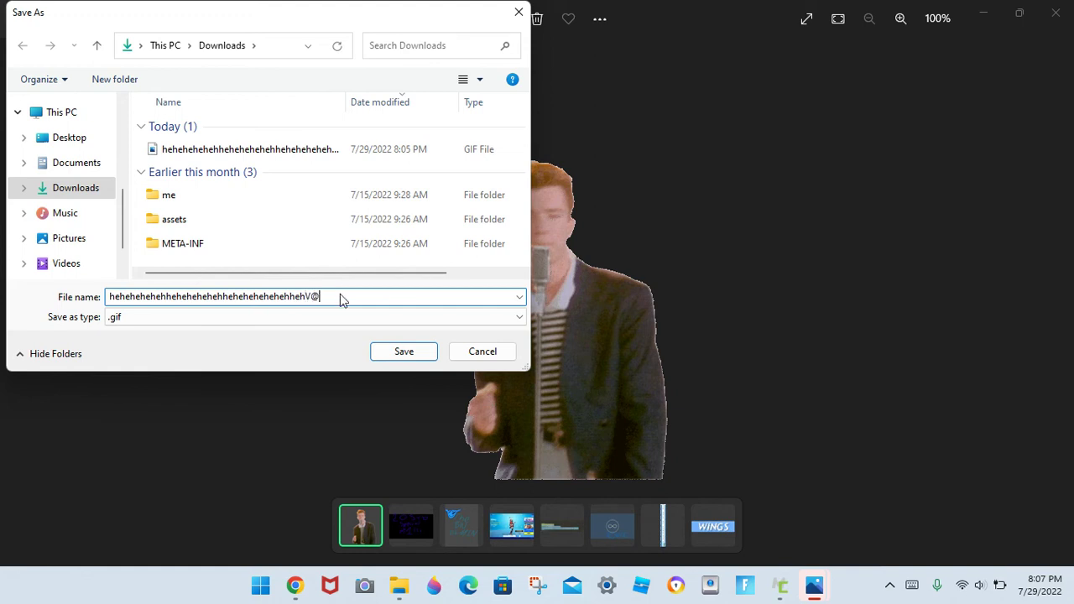
type("V2")
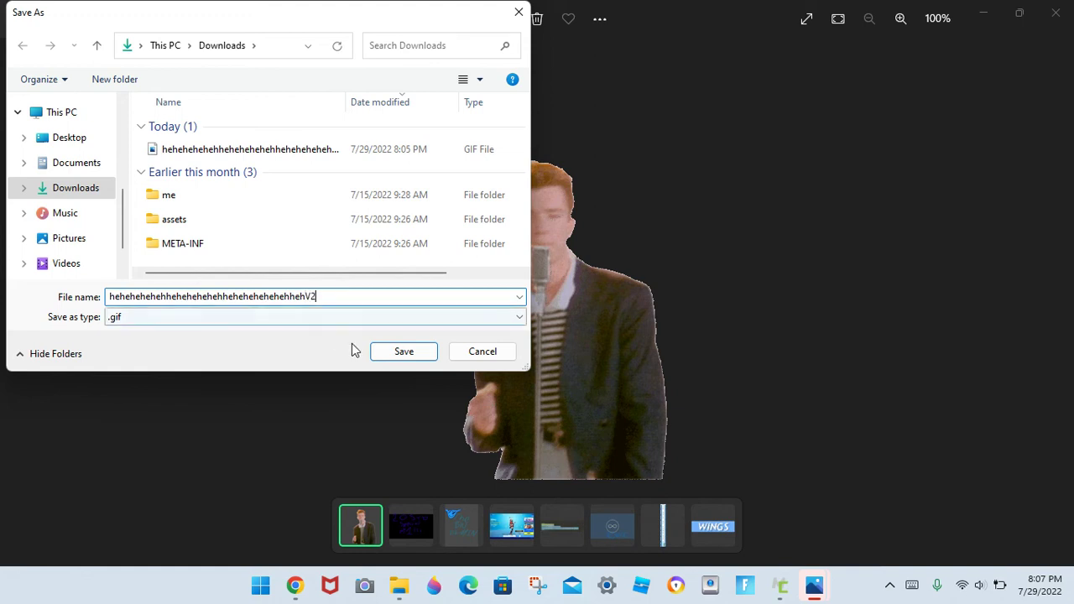
left_click(416, 357)
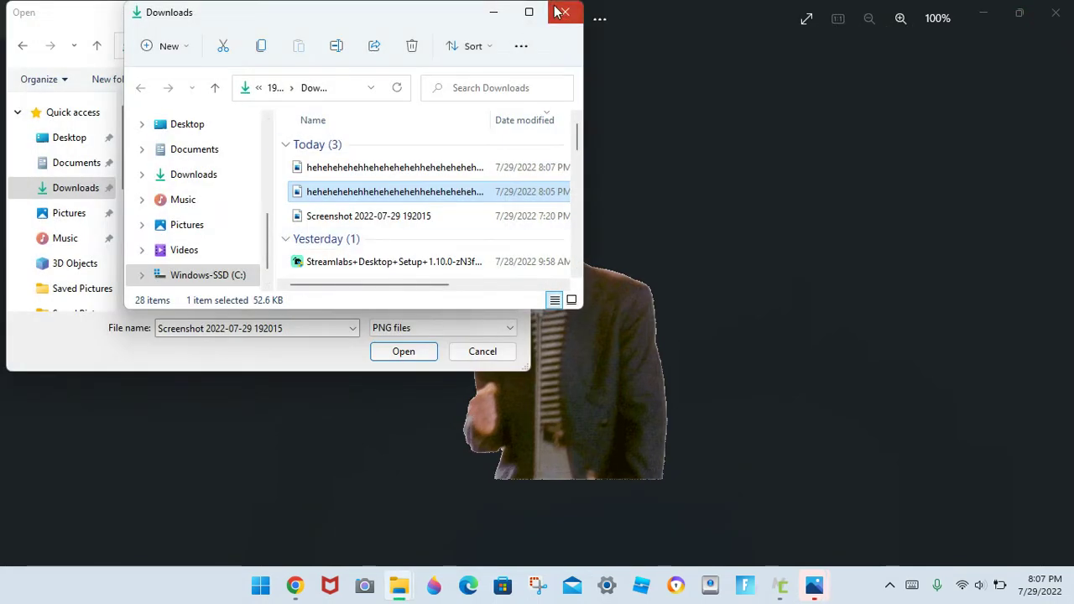
Step: Close the Downloads folder window and browse the Windows-SSD (C:) drive for the image in the texture import dialog
left_click(565, 12)
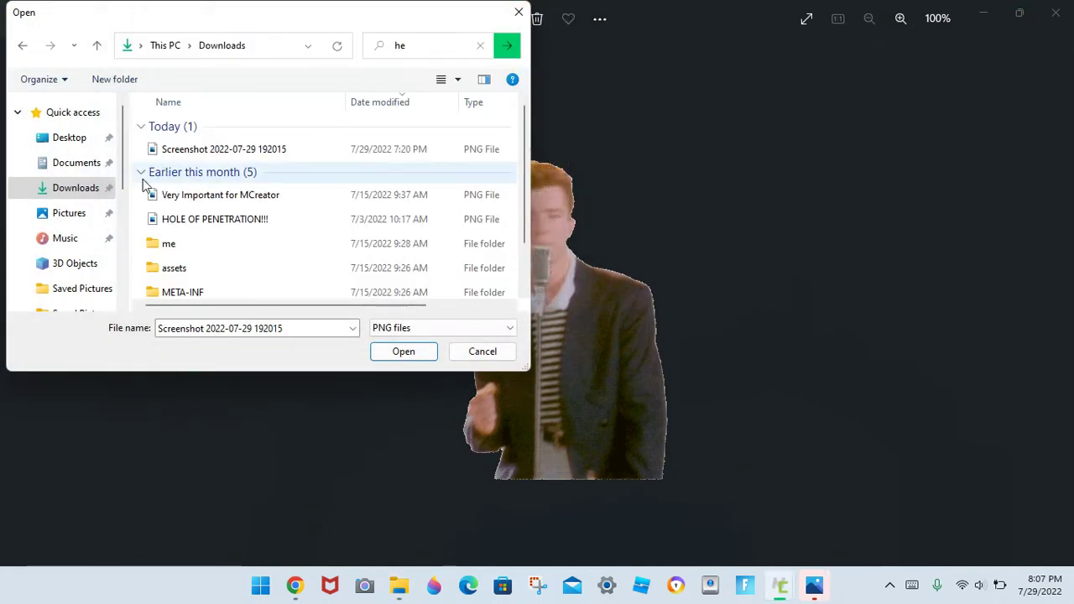
scroll(84, 240, "down", 2)
scroll(67, 247, "down", 3)
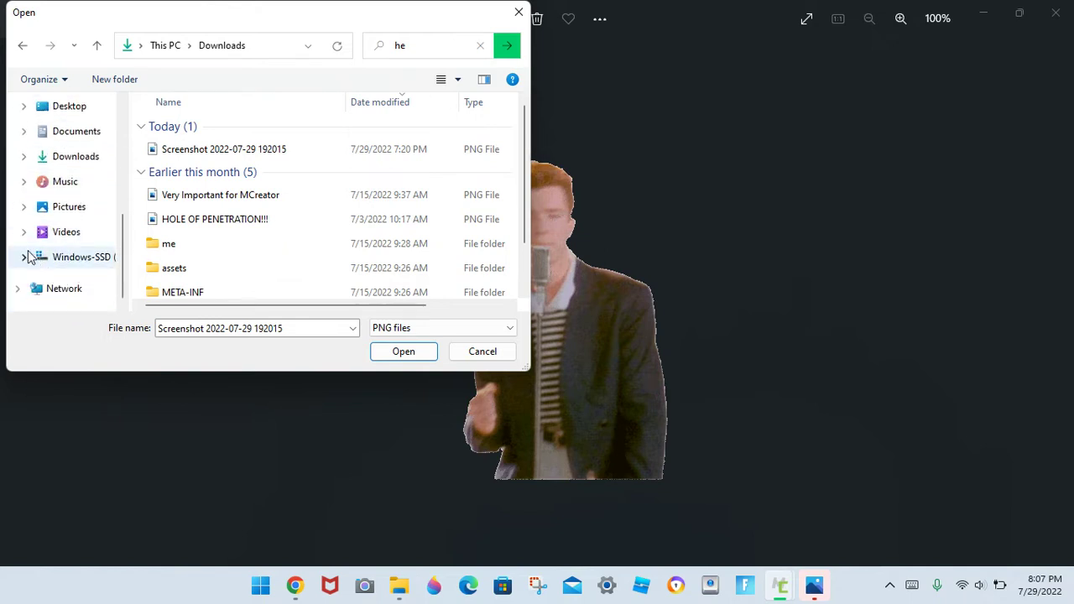
left_click(42, 258)
scroll(226, 185, "down", 1)
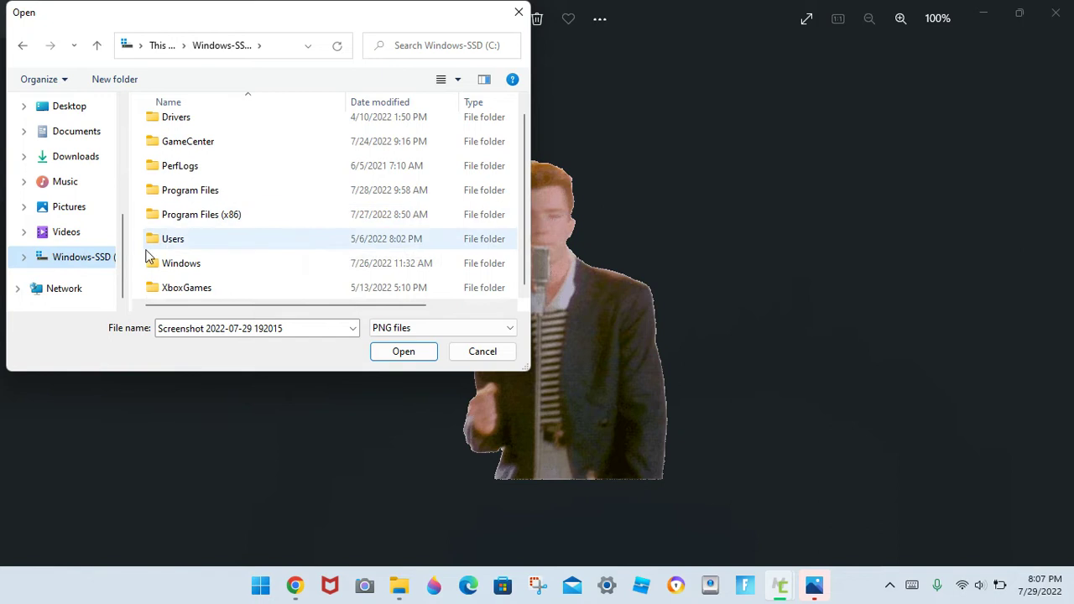
left_click(23, 257)
scroll(127, 174, "up", 1)
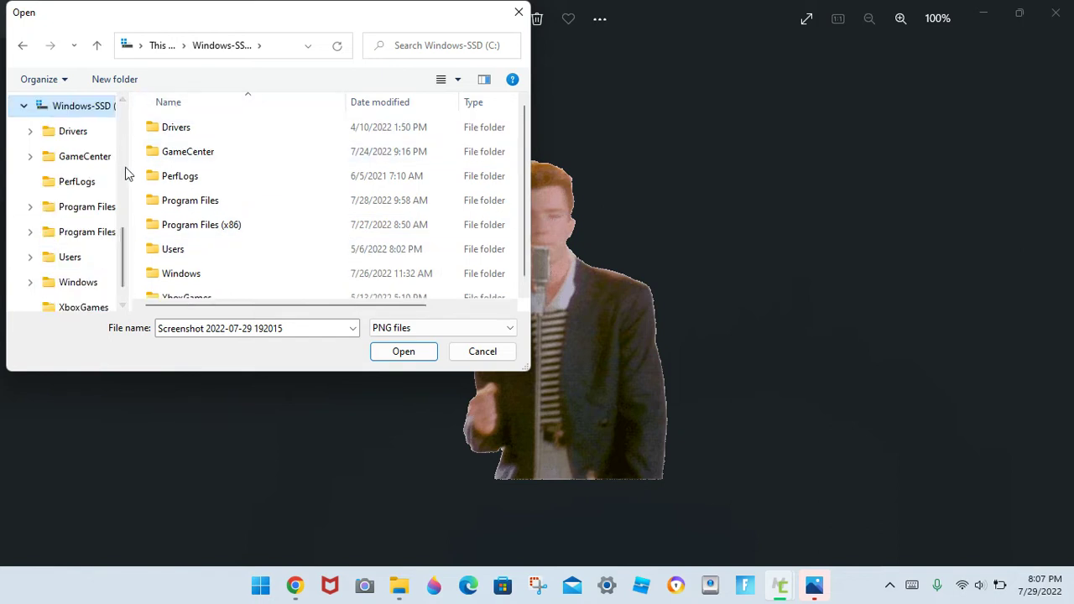
scroll(100, 175, "up", 10)
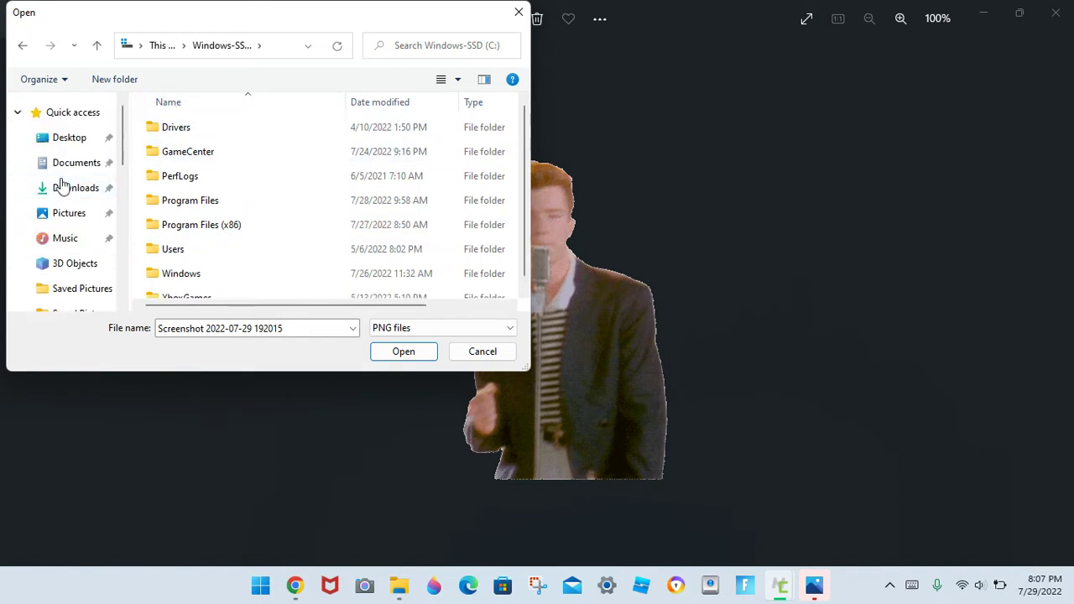
Step: Return to the Downloads folder in the import dialog and search for the saved copy with "he"
left_click(71, 187)
left_click(430, 44)
type("he")
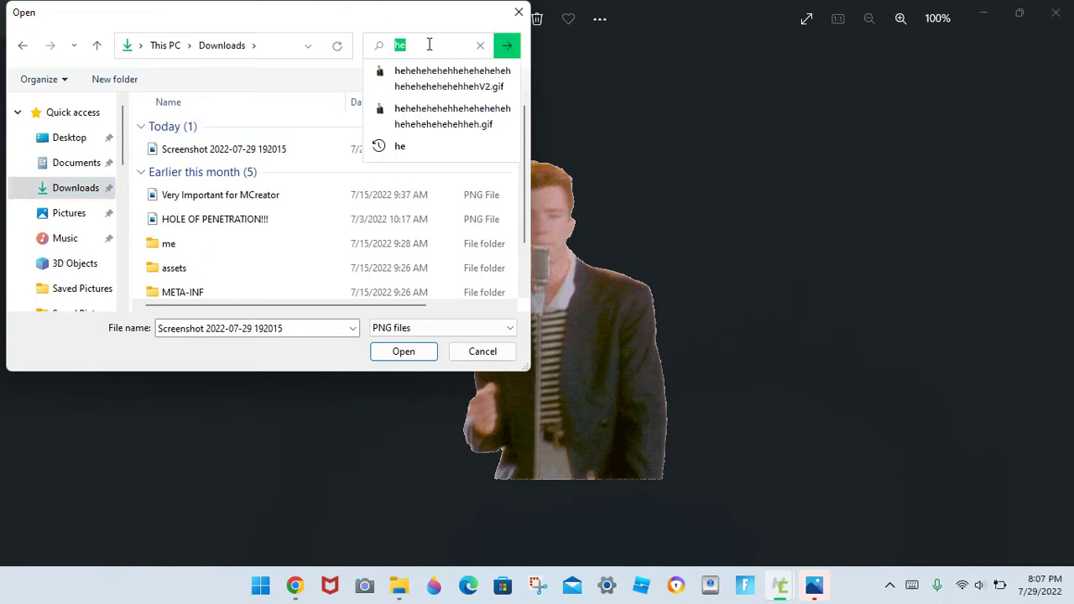
key("Escape")
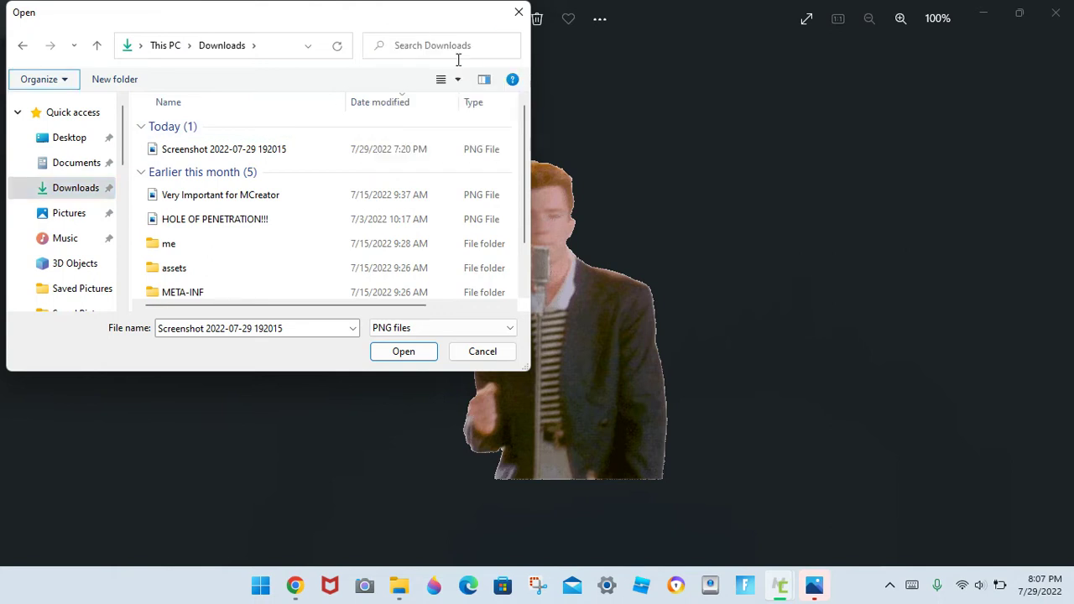
Step: Cancel the texture import, then close Photos and the block texture selection window
left_click(525, 17)
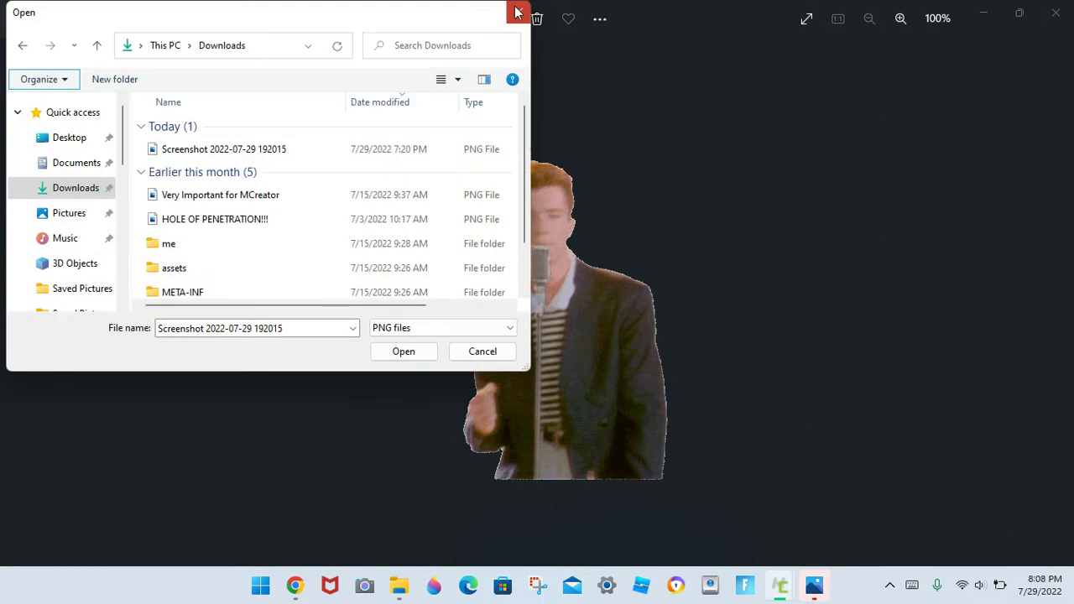
left_click(518, 12)
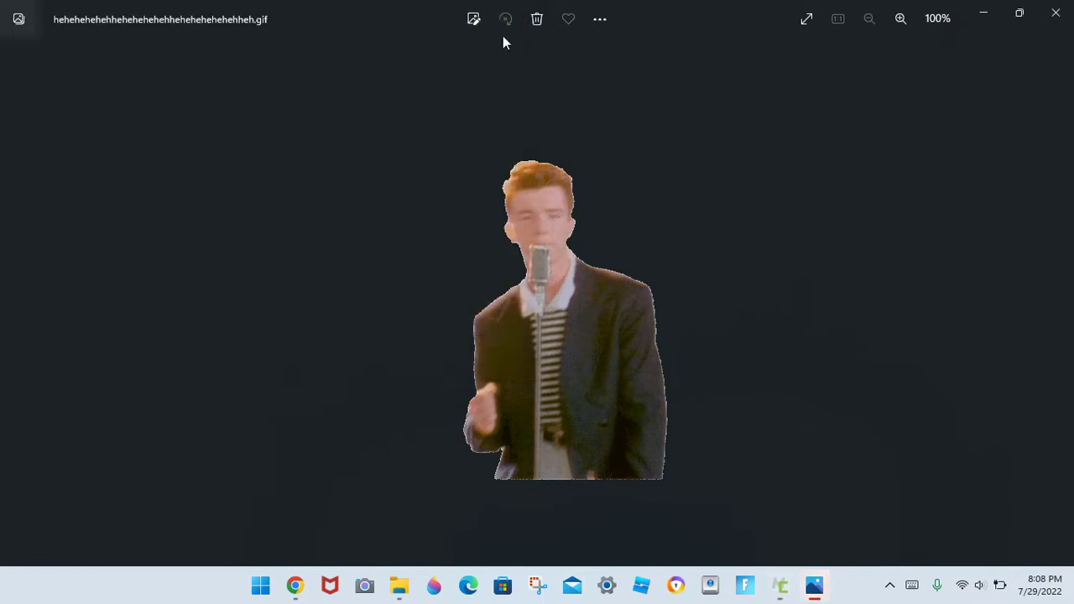
left_click(1047, 23)
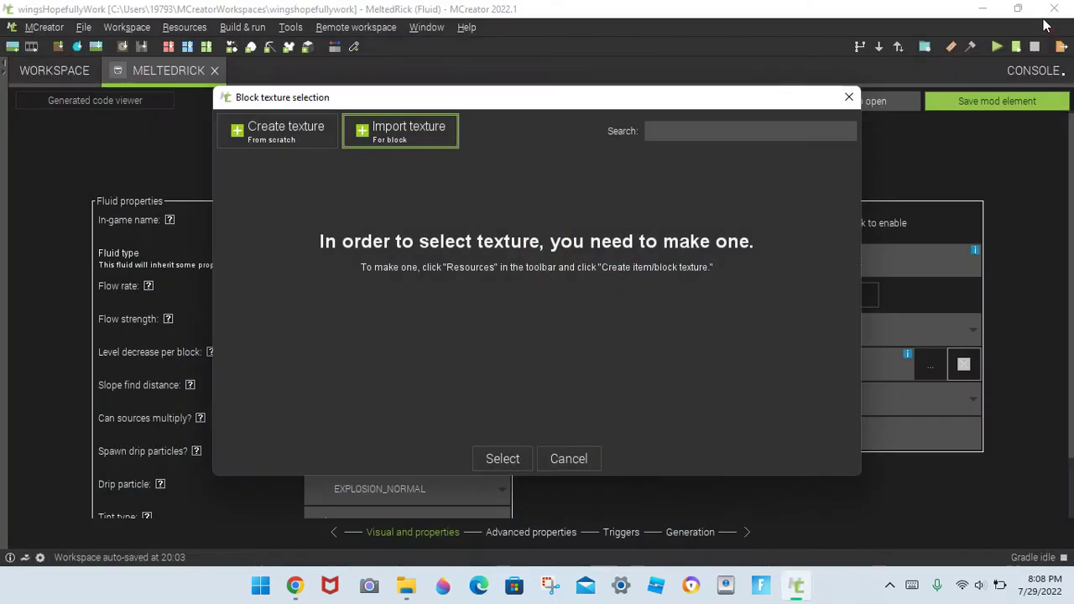
left_click(844, 102)
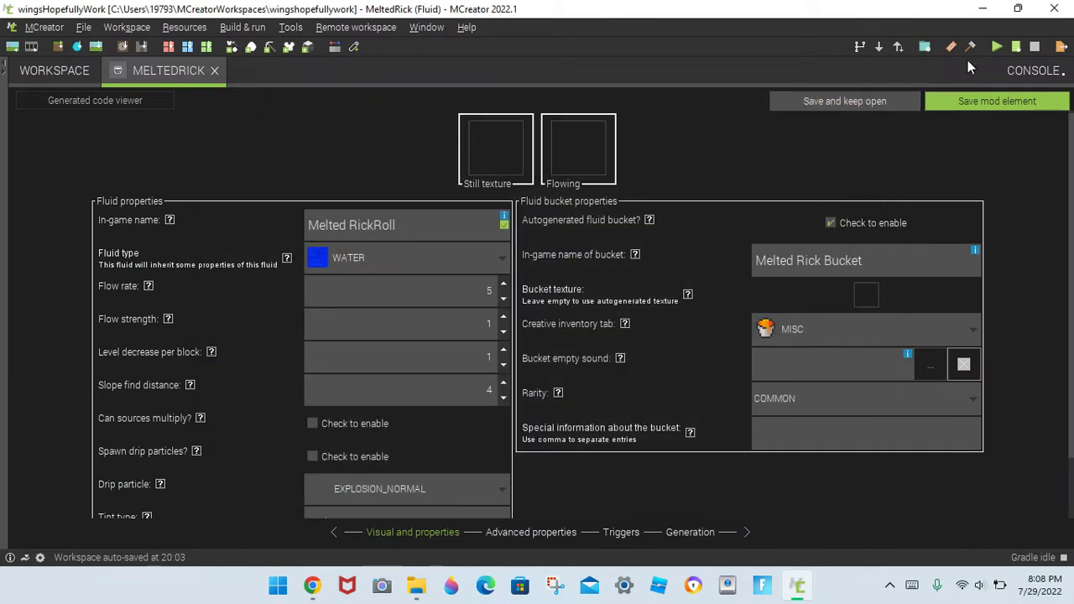
Step: Switch to Chrome and filter the Rick Astley image results to the Clip Art type
left_click(983, 10)
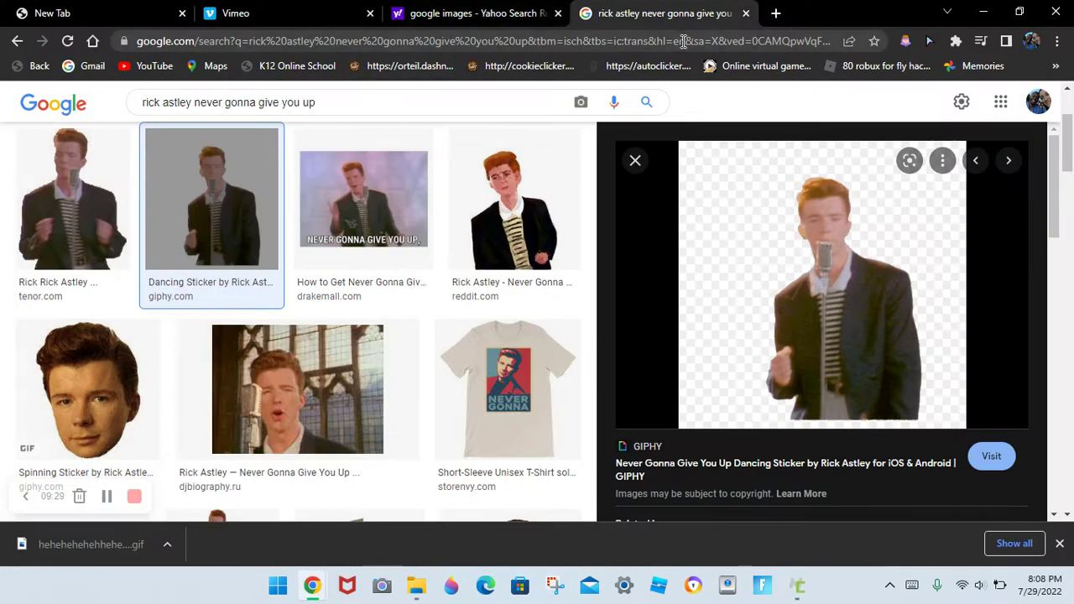
scroll(305, 180, "up", 2)
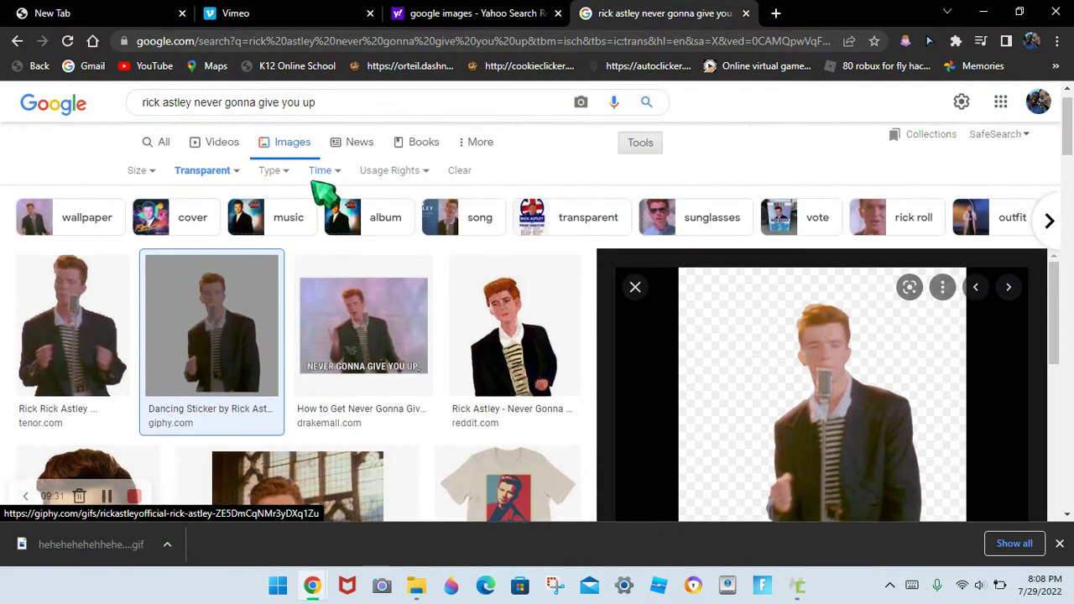
left_click(268, 195)
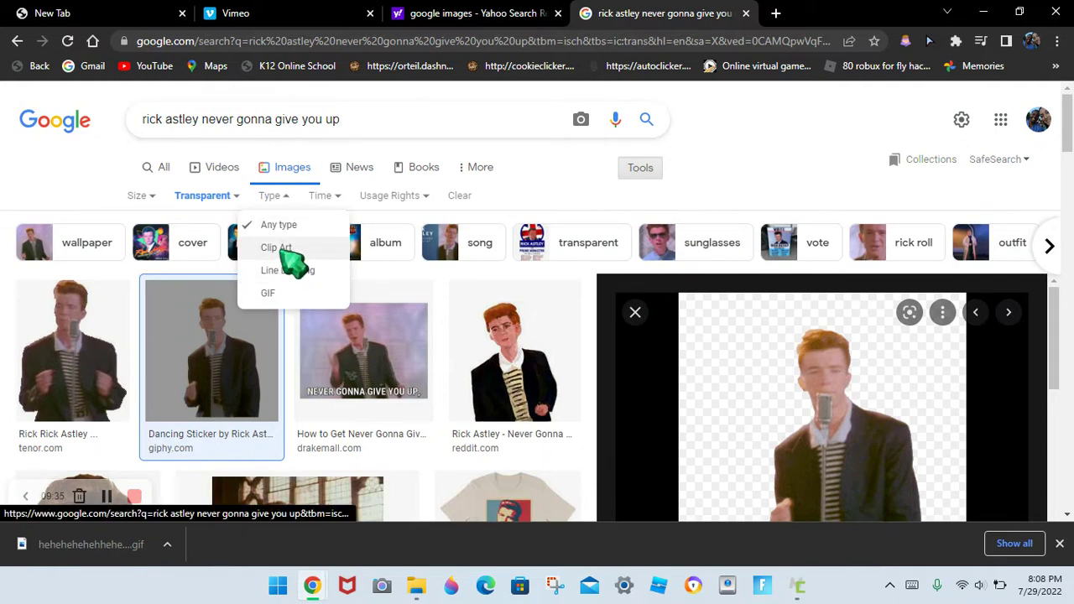
left_click(281, 248)
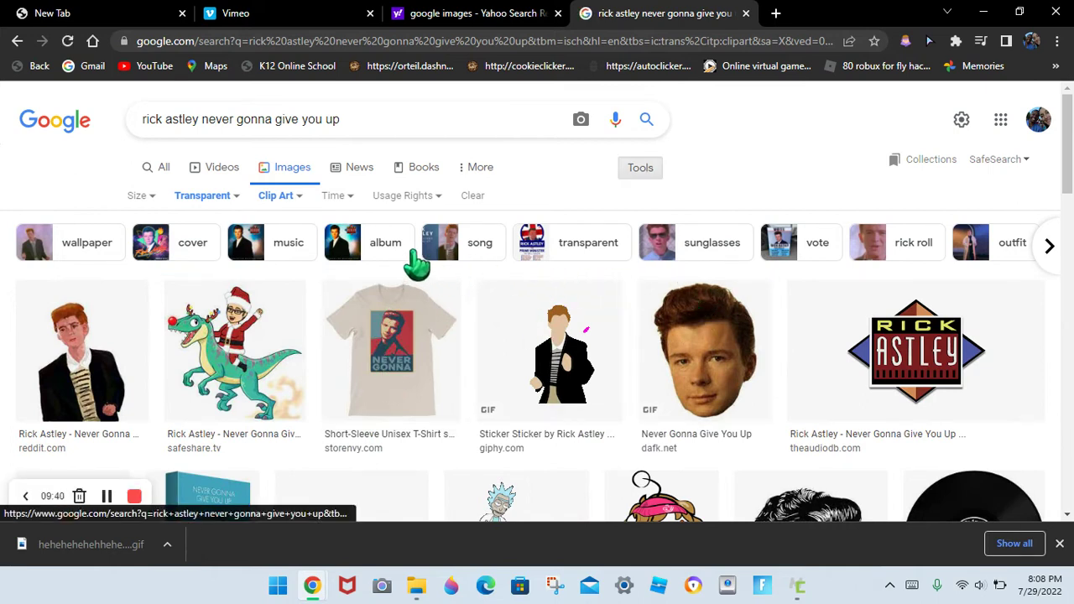
Step: Remove the Transparent color filter and look through the Rick Astley clip art results for a usable image
left_click(233, 198)
left_click(227, 235)
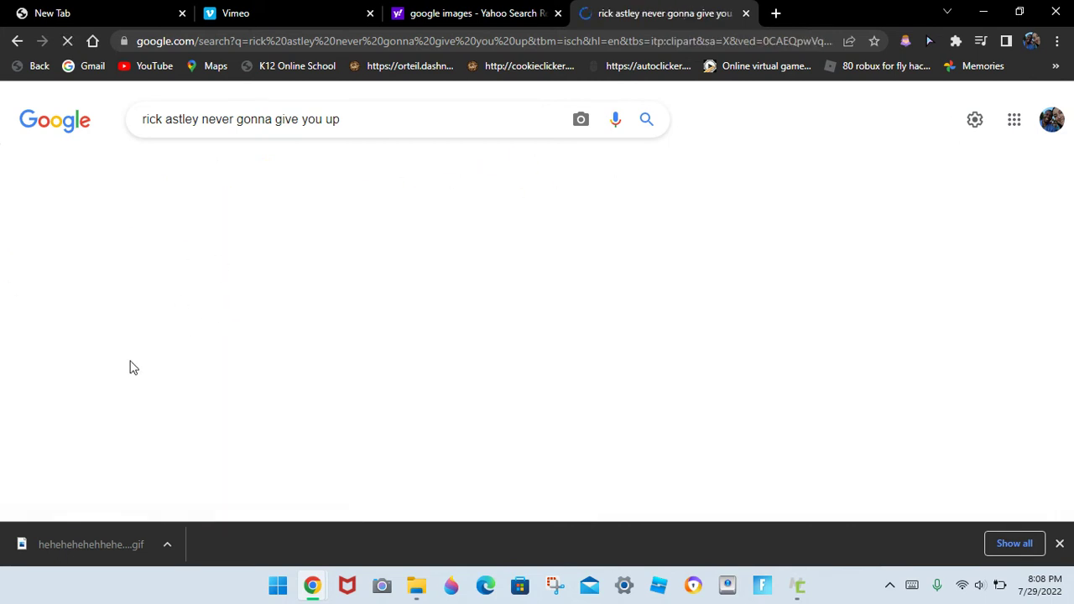
scroll(382, 347, "down", 1)
scroll(382, 347, "down", 1)
scroll(366, 319, "up", 1)
scroll(896, 394, "down", 1)
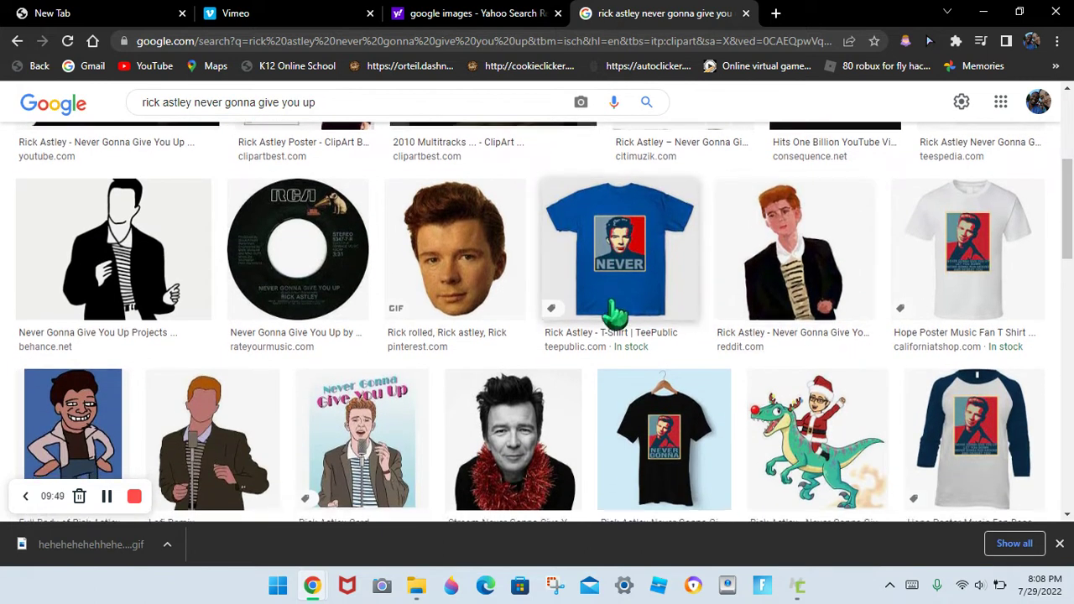
scroll(616, 311, "down", 2)
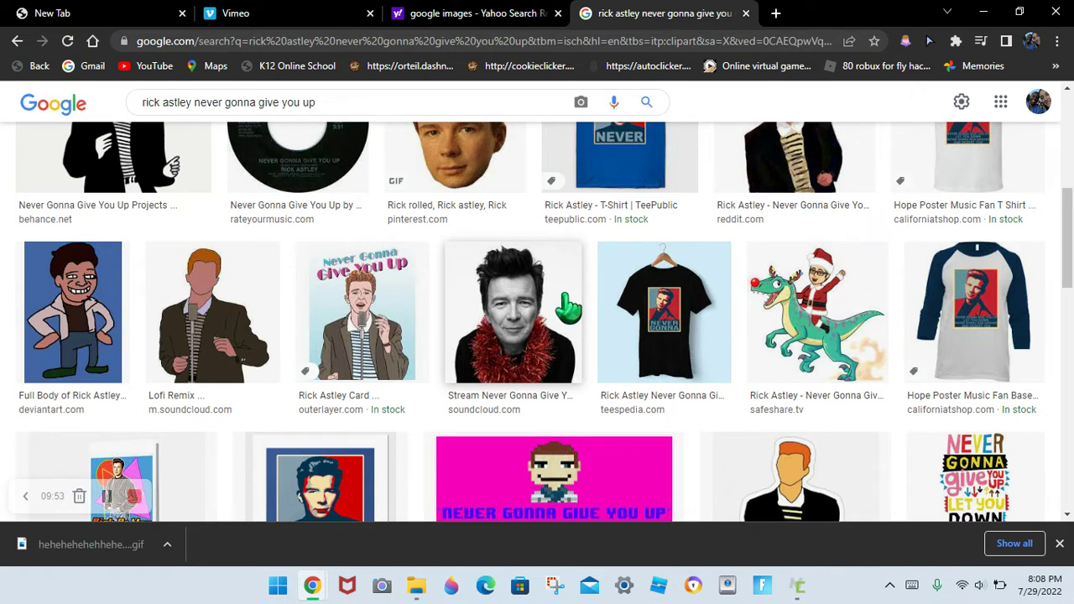
Step: Examine further clip art results for a Rick Astley picture that suits a fluid texture
scroll(455, 294, "down", 2)
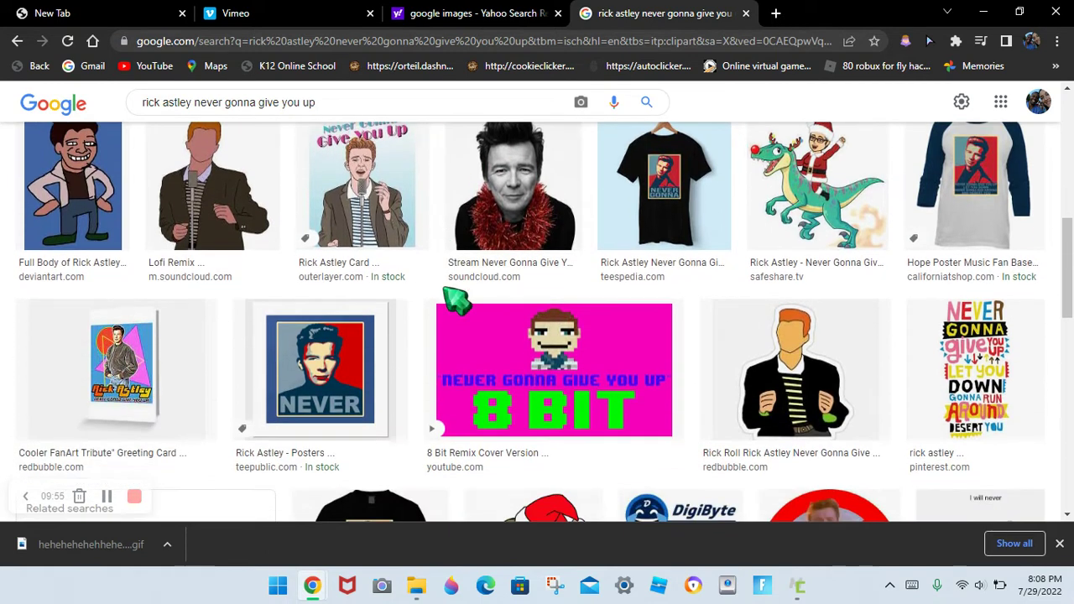
scroll(458, 298, "down", 3)
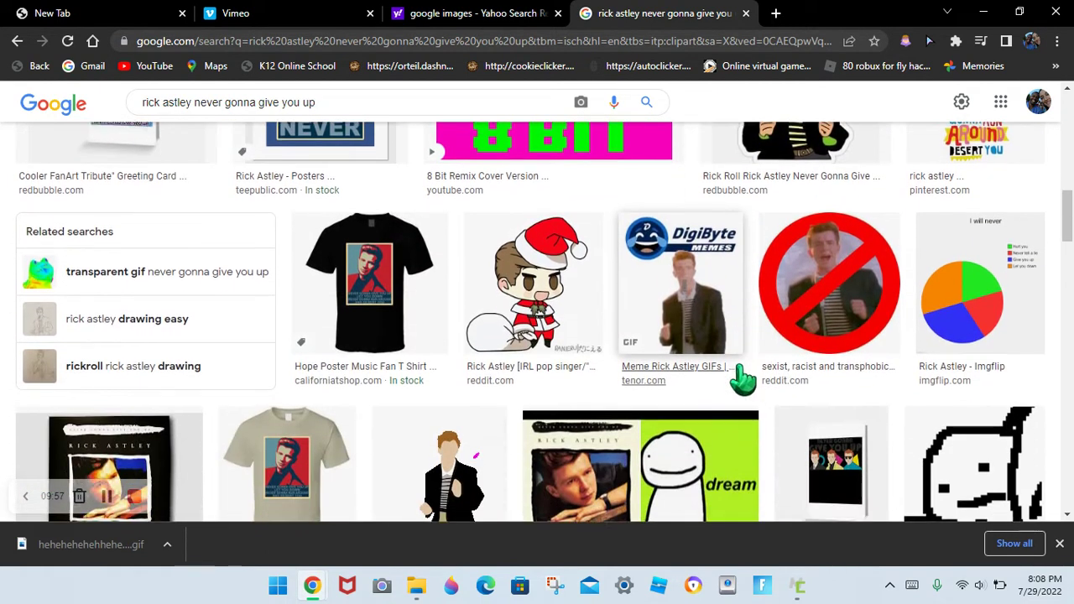
scroll(750, 368, "down", 1)
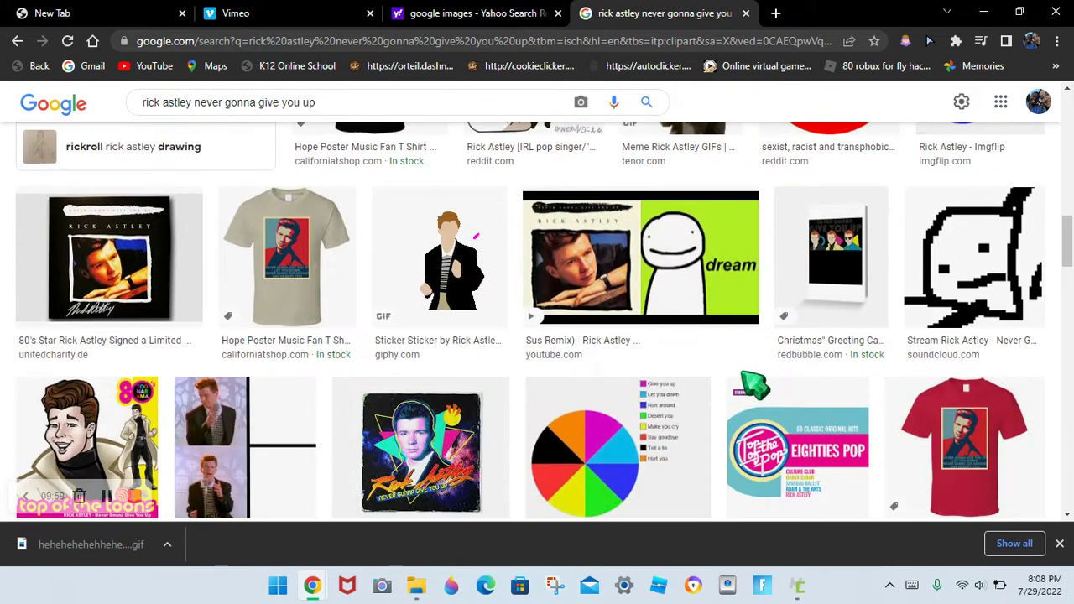
scroll(419, 394, "down", 2)
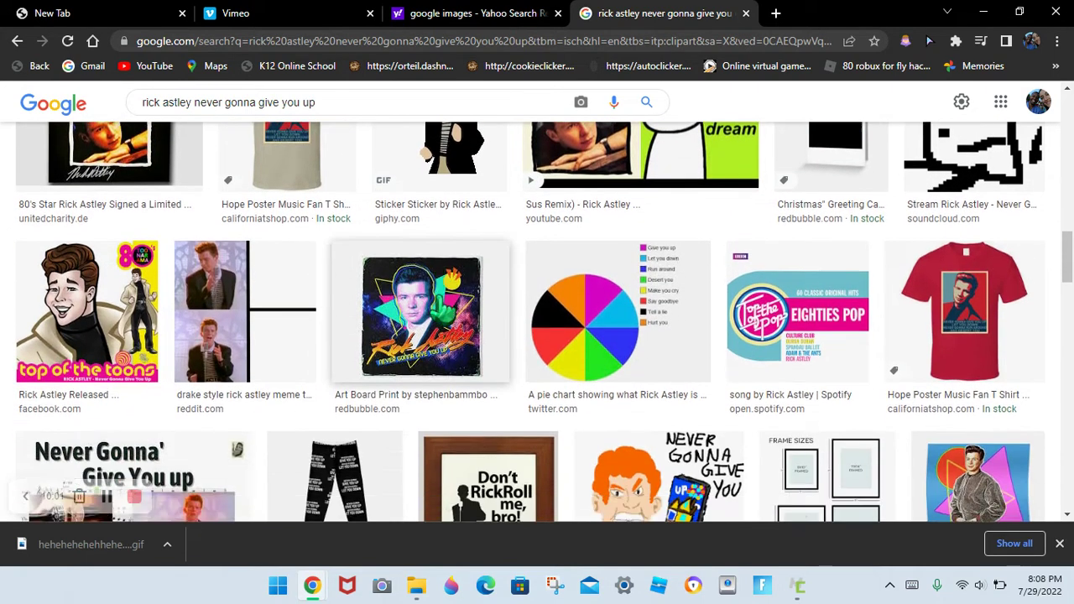
scroll(420, 395, "up", 1)
scroll(470, 311, "up", 1)
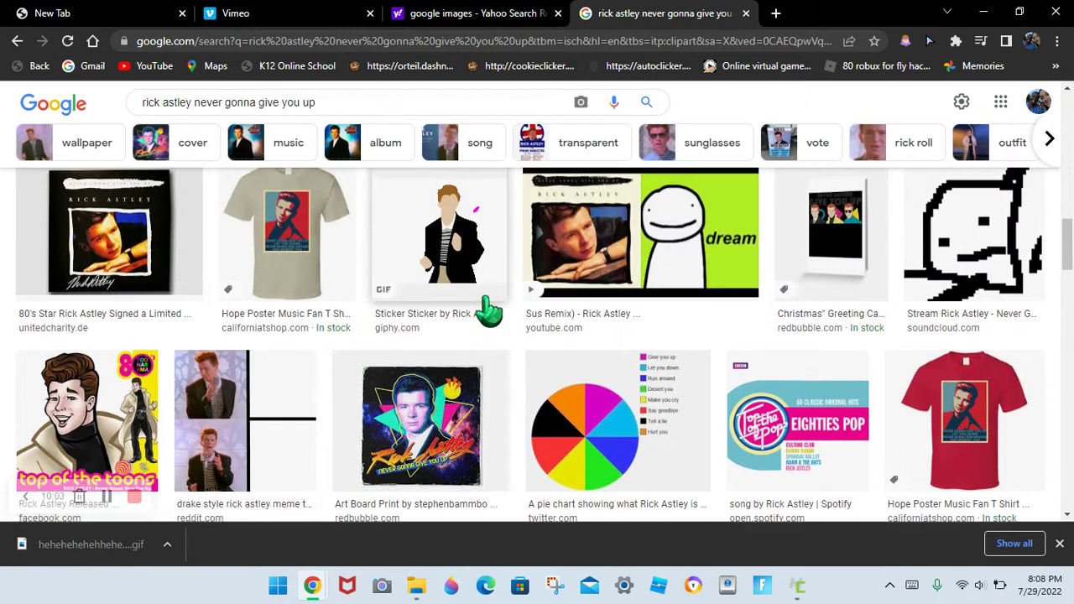
scroll(465, 352, "down", 2)
scroll(454, 368, "down", 1)
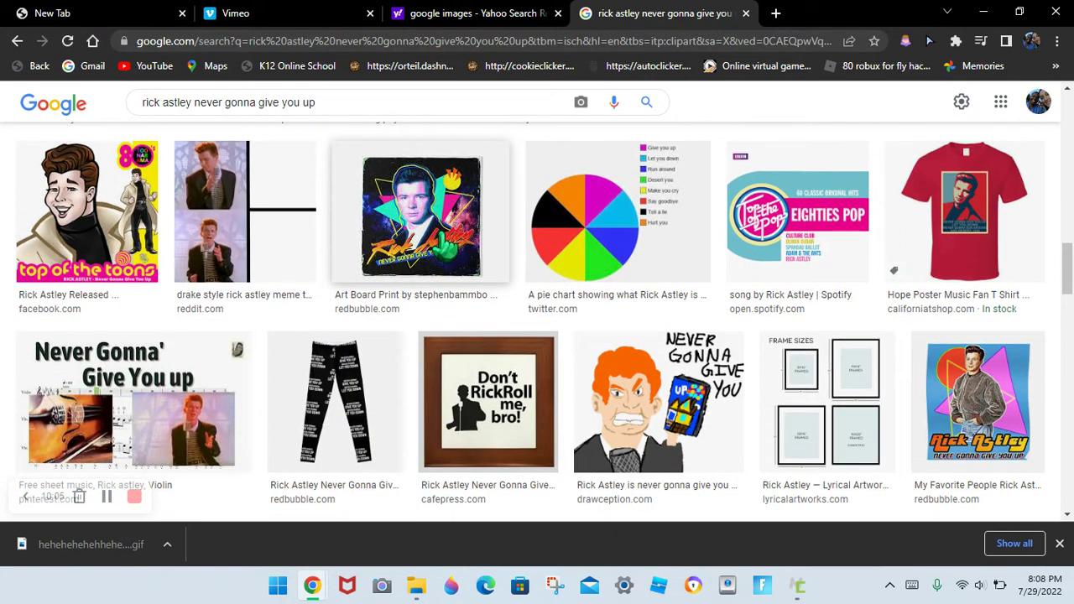
Step: Save the Redbubble Rick Astley Art Board Print image to Downloads as a JPEG named "bruh"
left_click(419, 218)
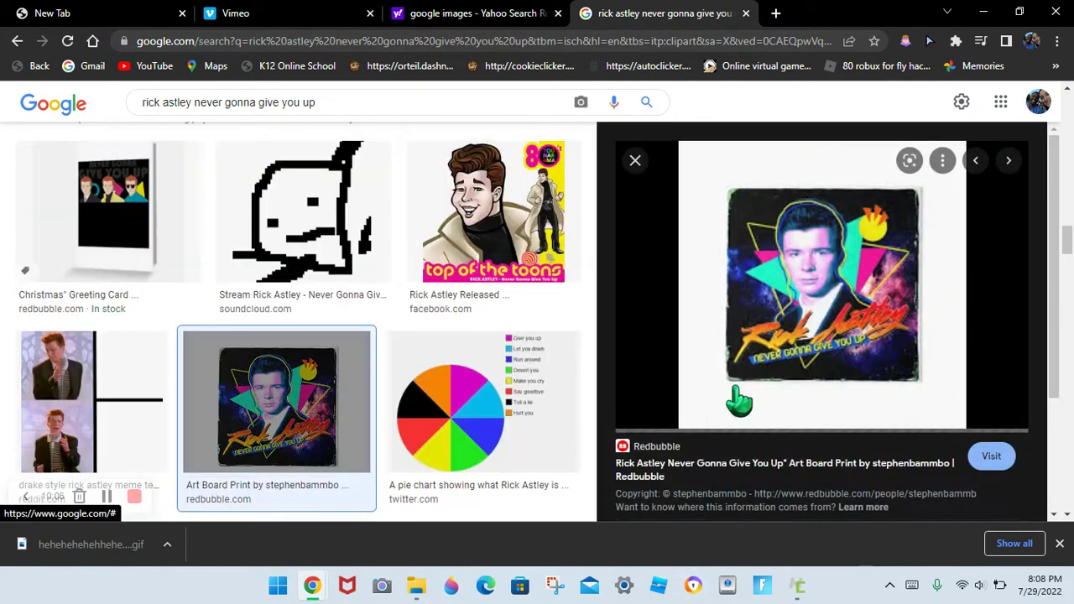
right_click(796, 275)
left_click(857, 443)
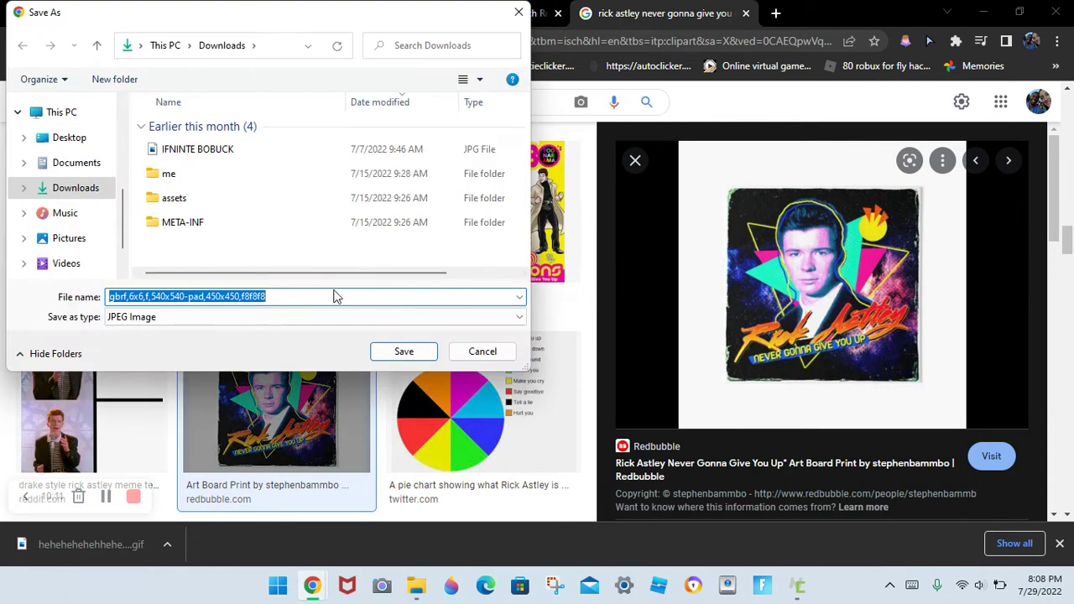
key("BackSpace")
type("bruh")
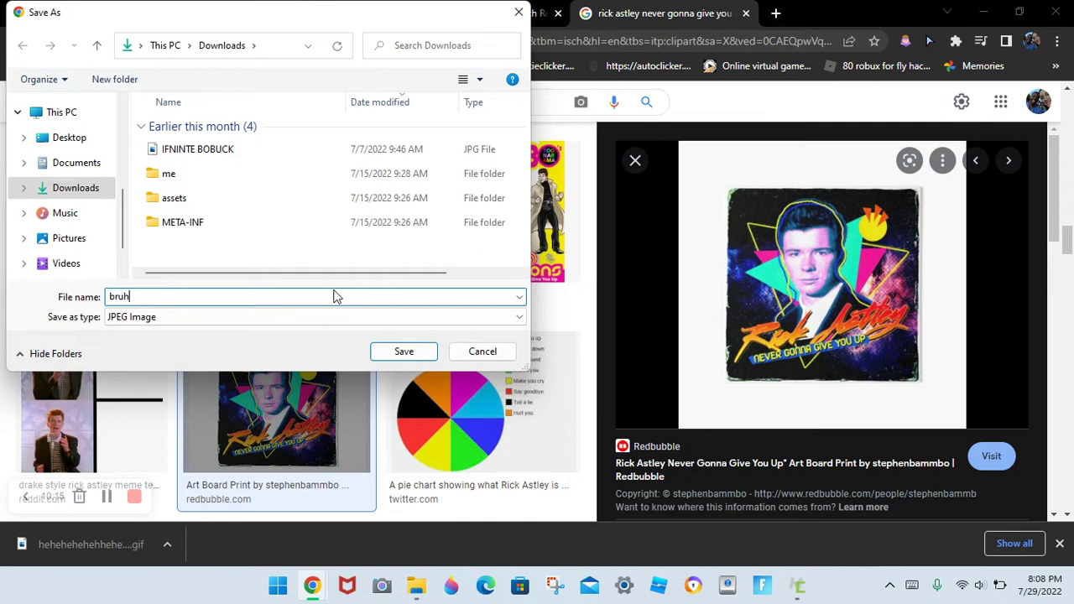
left_click(403, 353)
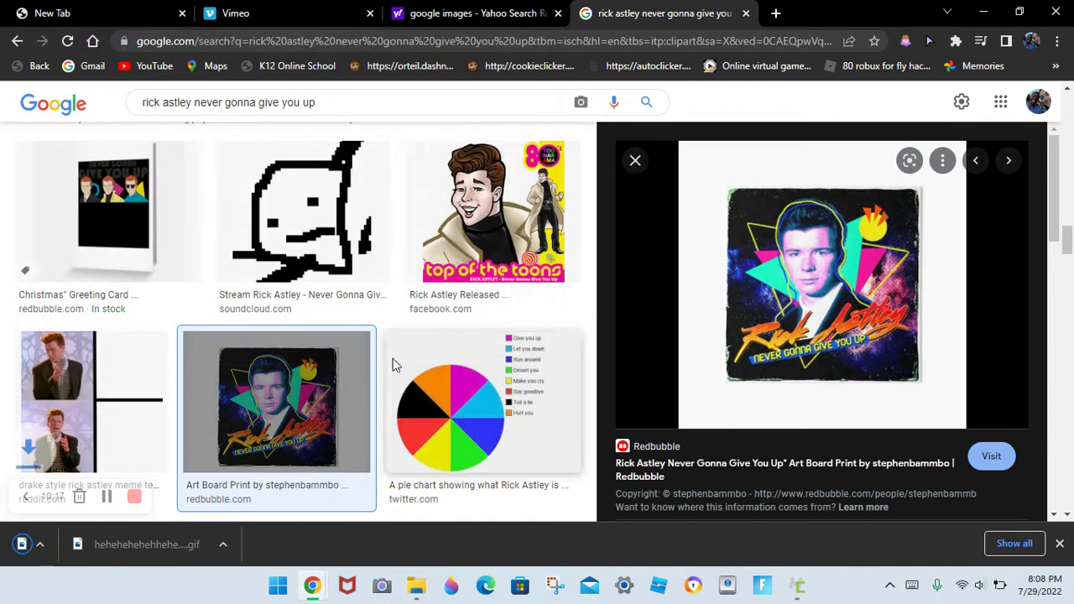
Step: Switch to MCreator, start importing a block texture for the fluid's still texture, and search Downloads for "bruh"
left_click(798, 587)
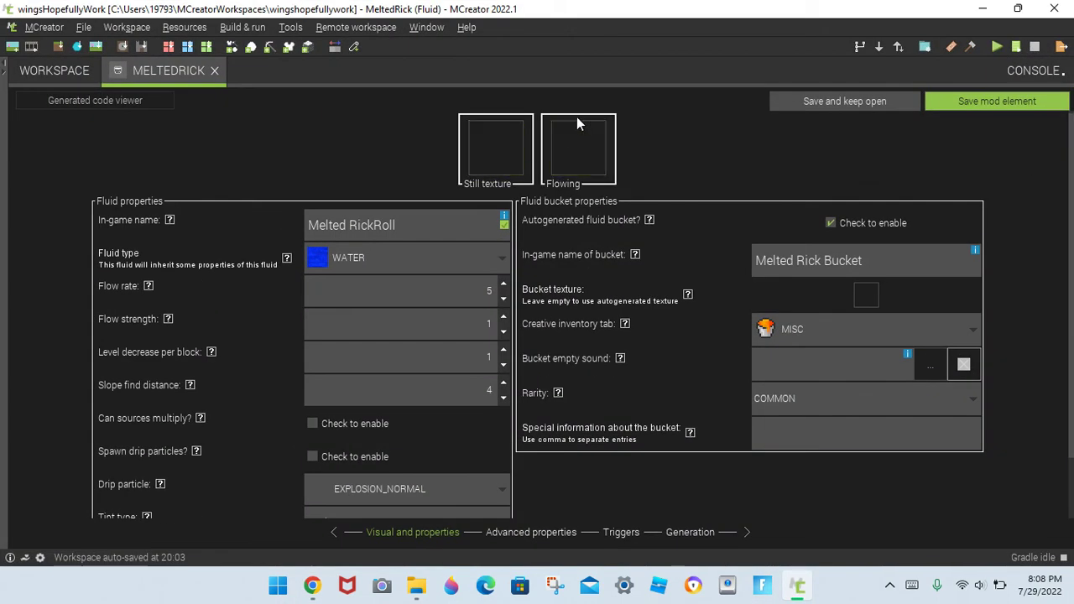
left_click(513, 138)
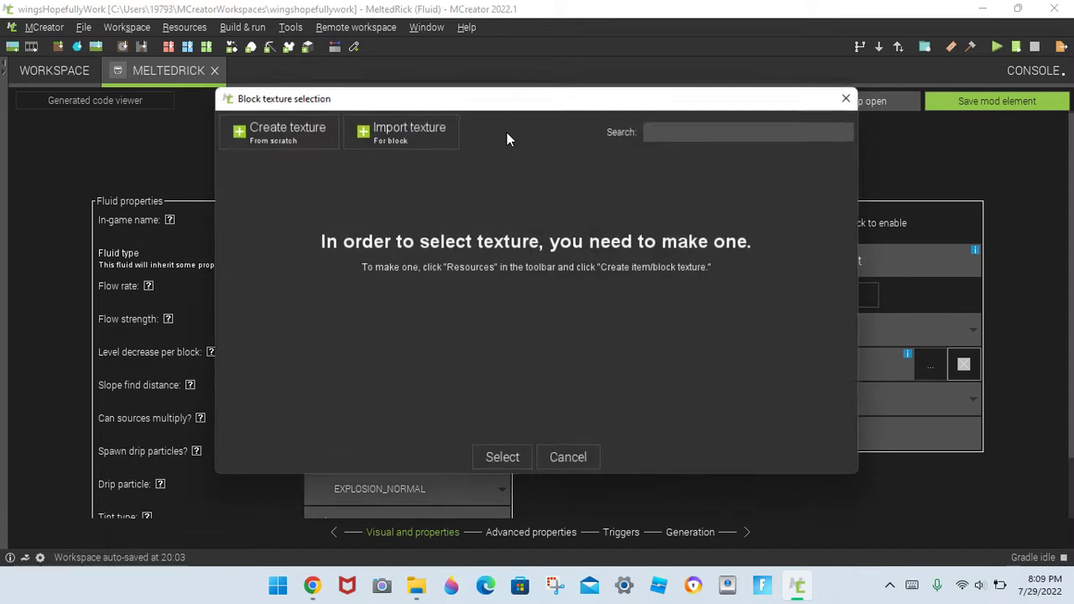
left_click(443, 143)
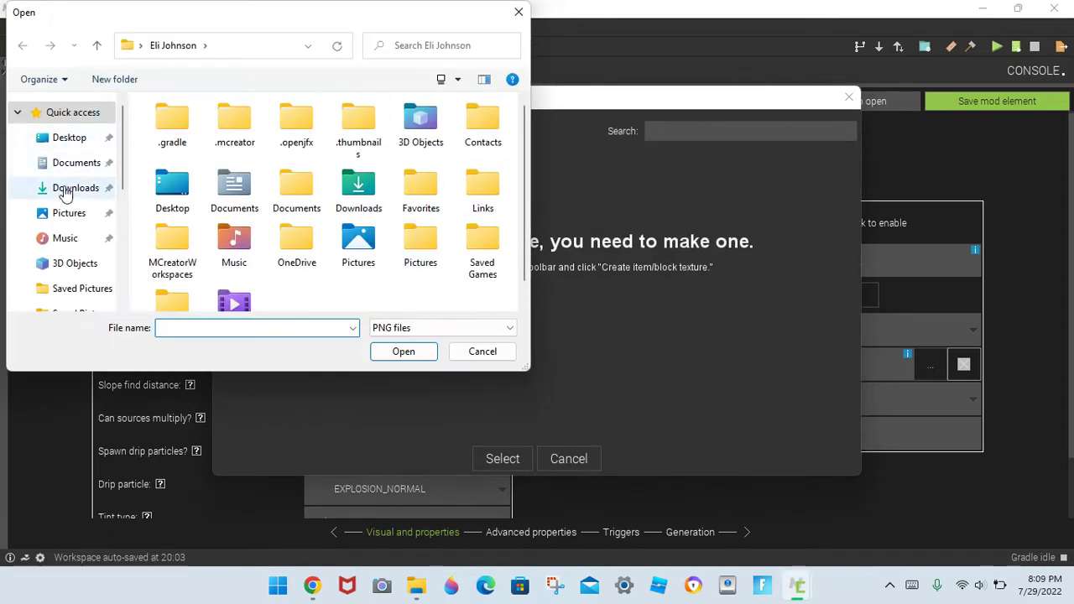
left_click(67, 188)
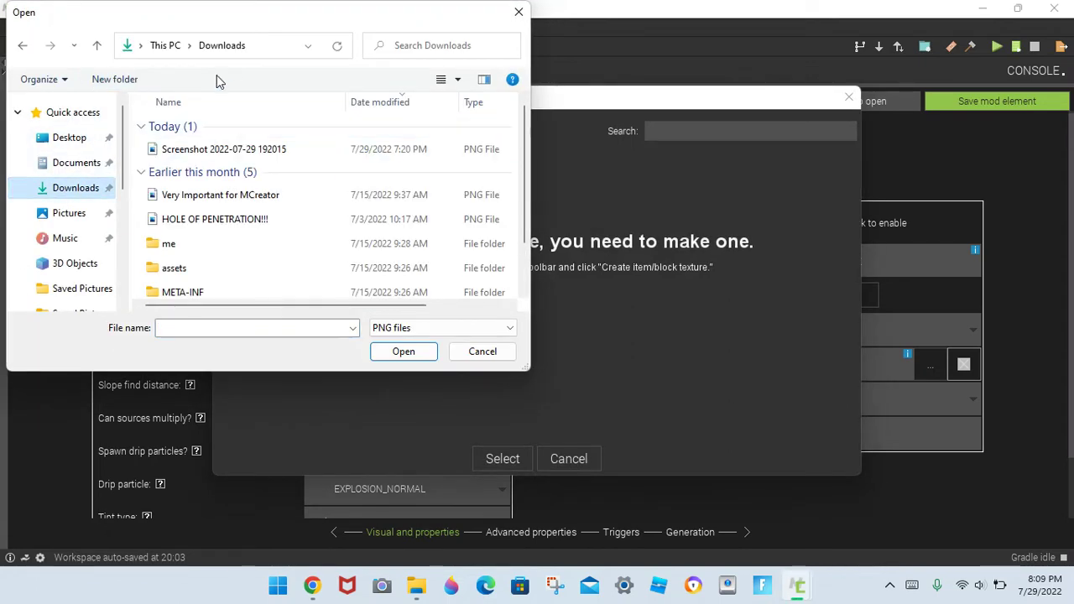
left_click(433, 46)
type("bruh")
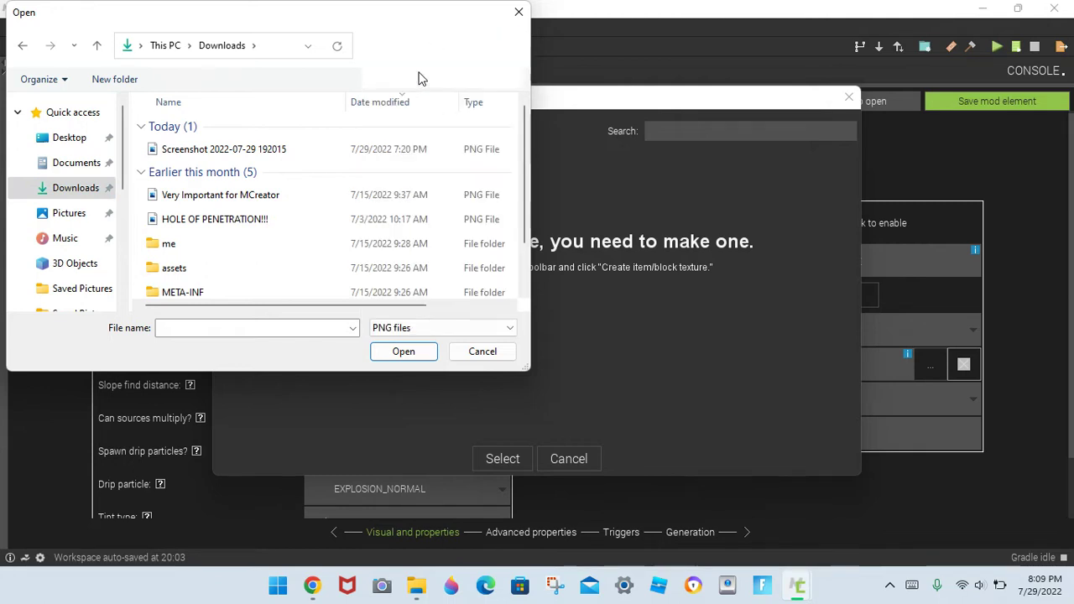
Step: Open the suggested bruh.jpg in Photos, then close the preview
left_click(420, 72)
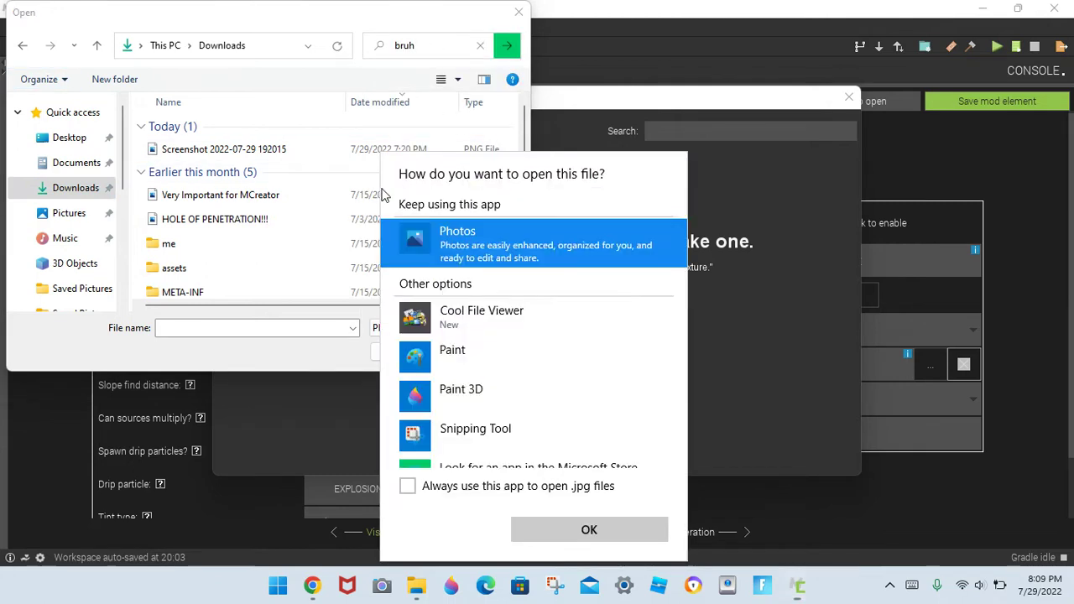
left_click(537, 526)
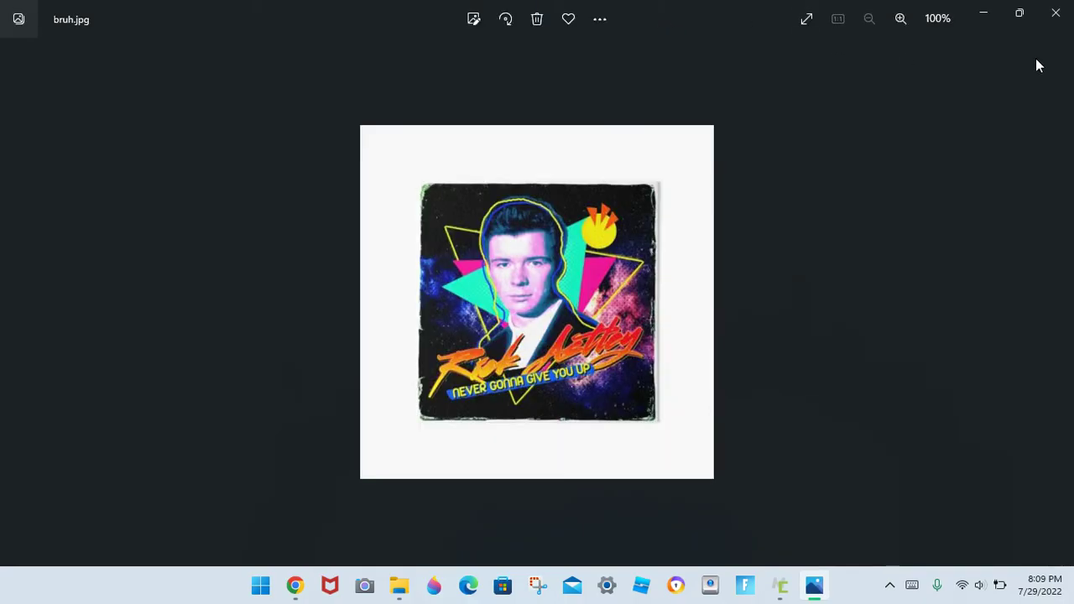
left_click(1056, 13)
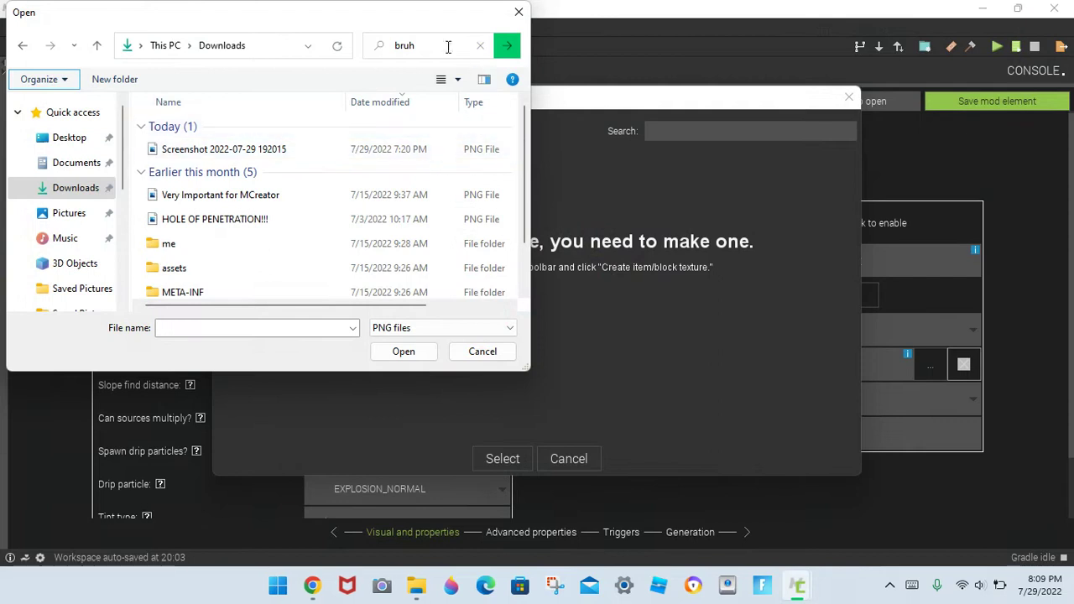
Step: Bring up the bruh.jpg search suggestion again in the import dialog and open its file location
left_click_drag(429, 7, 416, 48)
left_click_drag(426, 26, 427, 32)
left_click(423, 71)
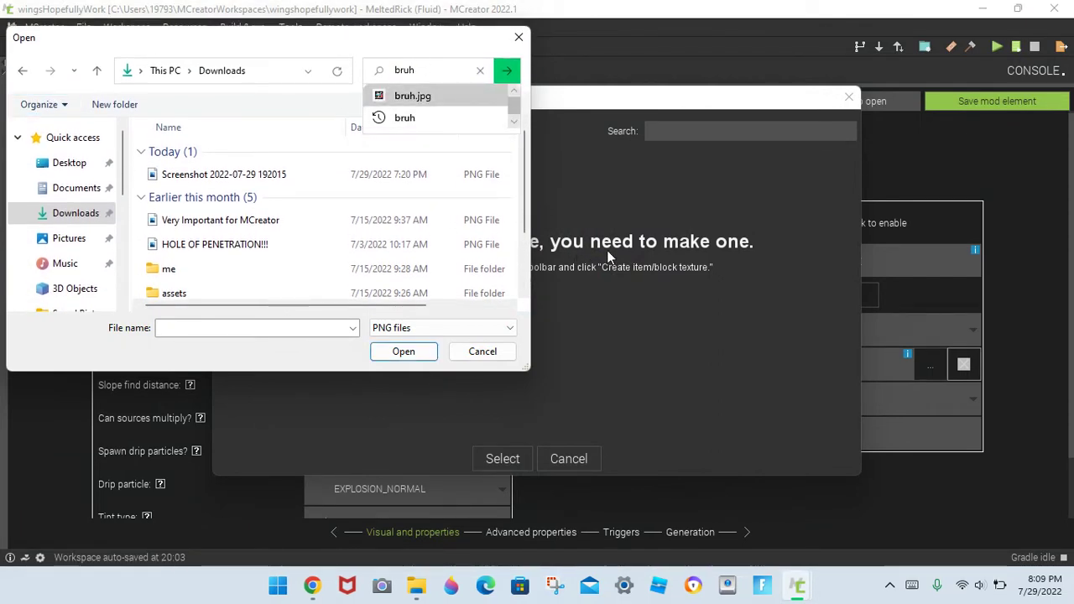
right_click(409, 95)
left_click(448, 107)
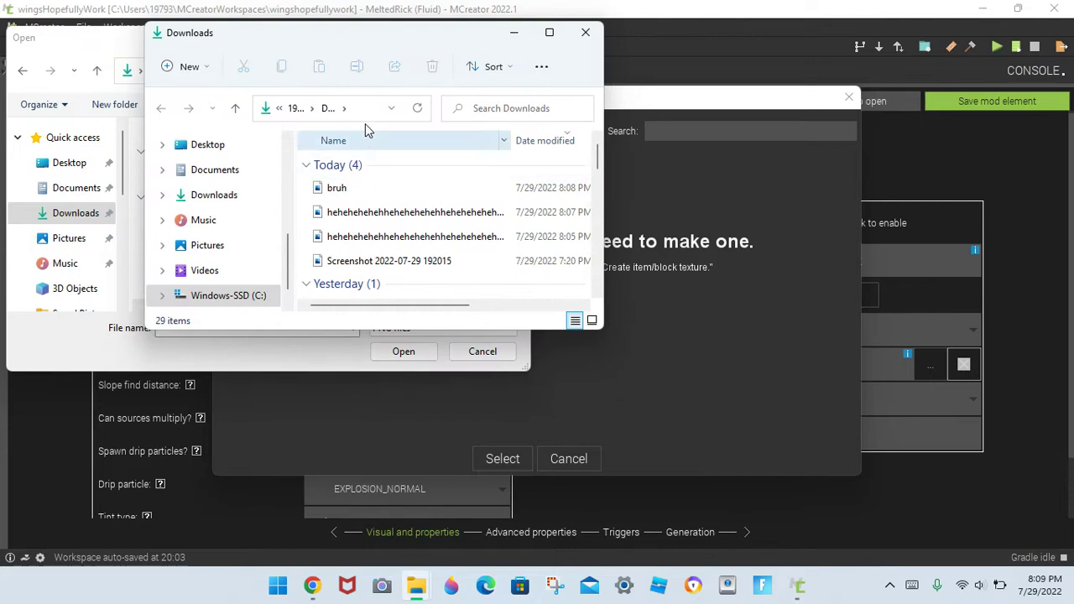
Step: Cancel the import dialog, try to bring bruh from the Downloads window into the block texture selection, then close both windows
left_click_drag(353, 42, 334, 289)
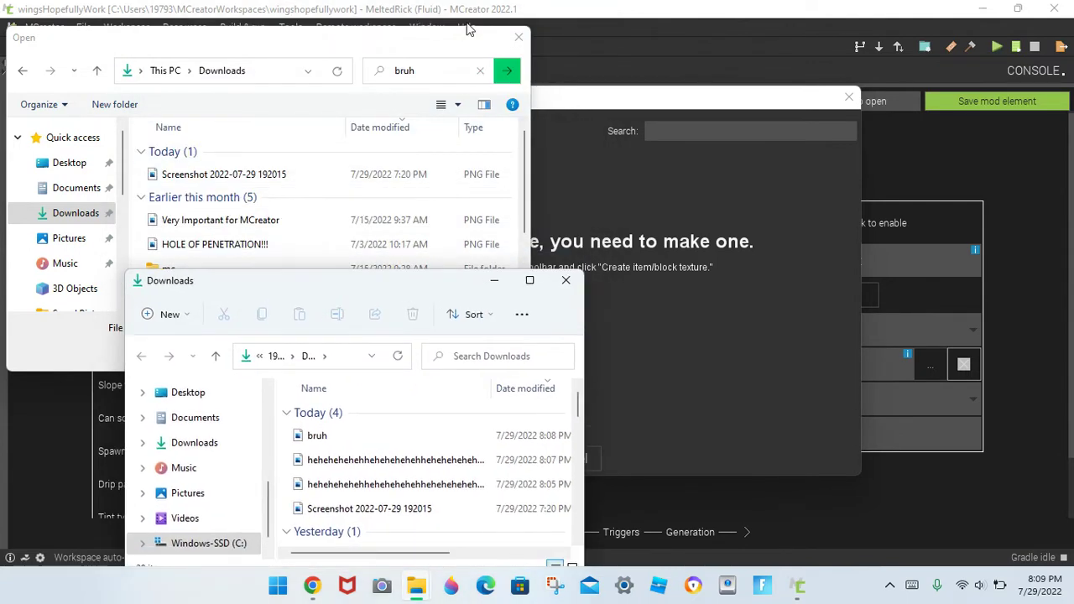
left_click(512, 37)
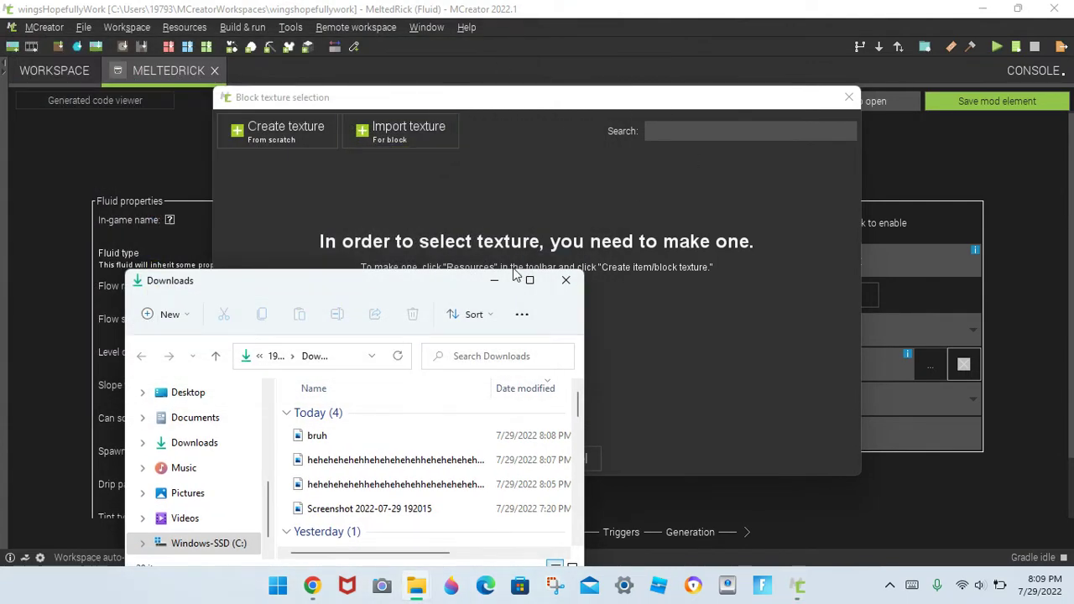
left_click(341, 443)
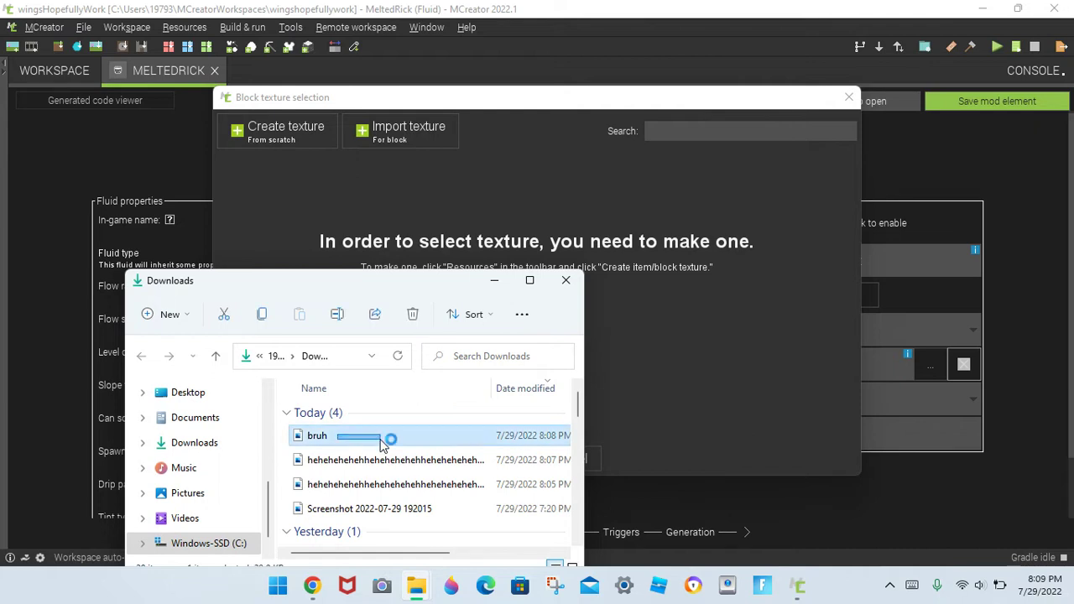
left_click_drag(300, 436, 424, 135)
left_click(566, 279)
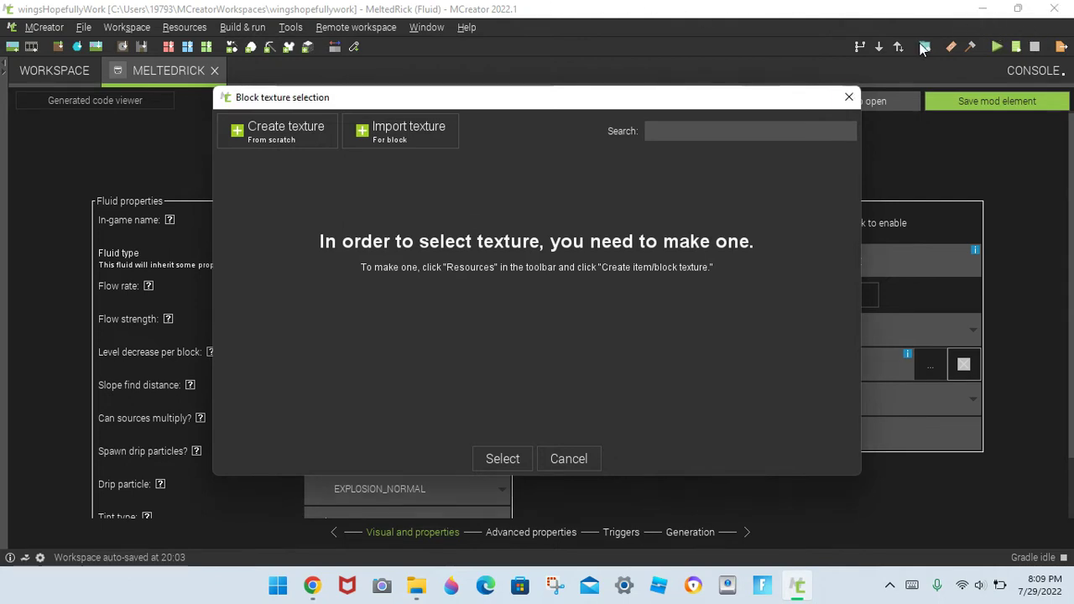
left_click(848, 97)
Step: Return to Chrome and search Google Images for "rick astely cartoon picture"
left_click(981, 10)
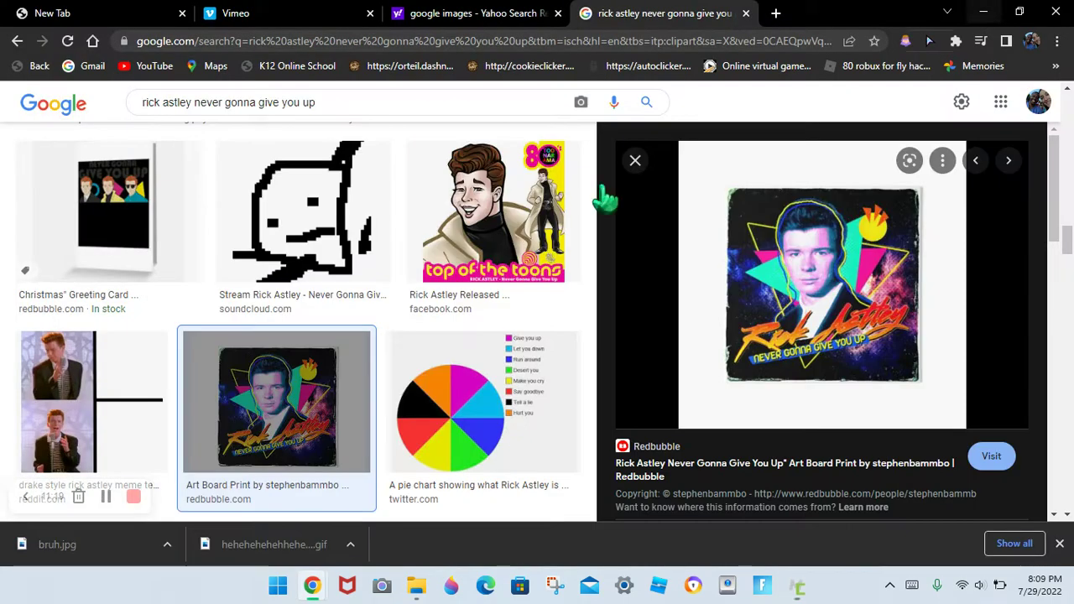
left_click_drag(353, 104, 309, 103)
triple_click(310, 104)
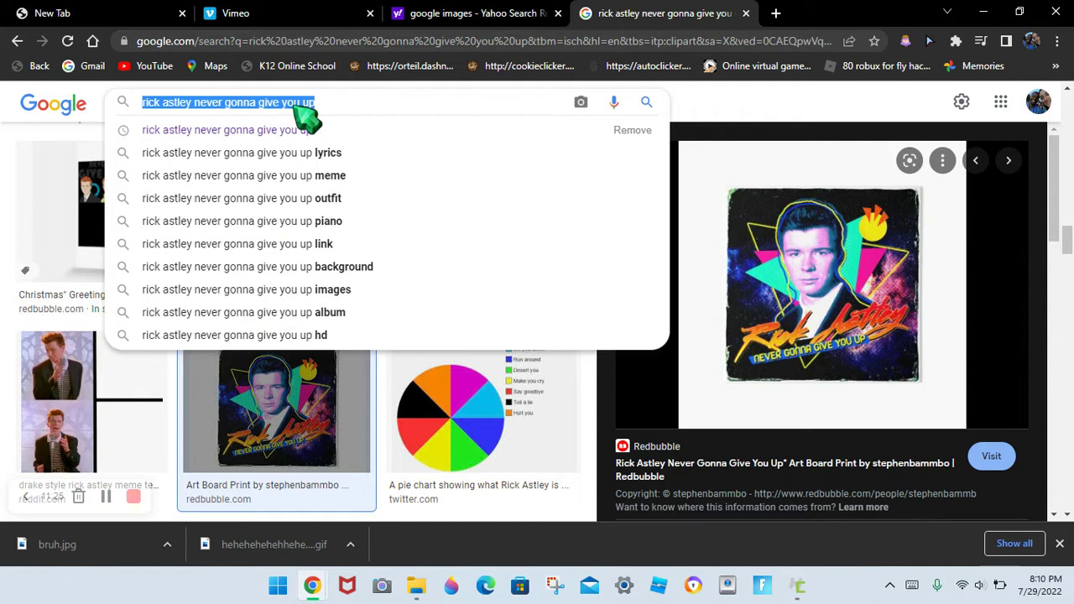
type("rick astely p")
key("BackSpace")
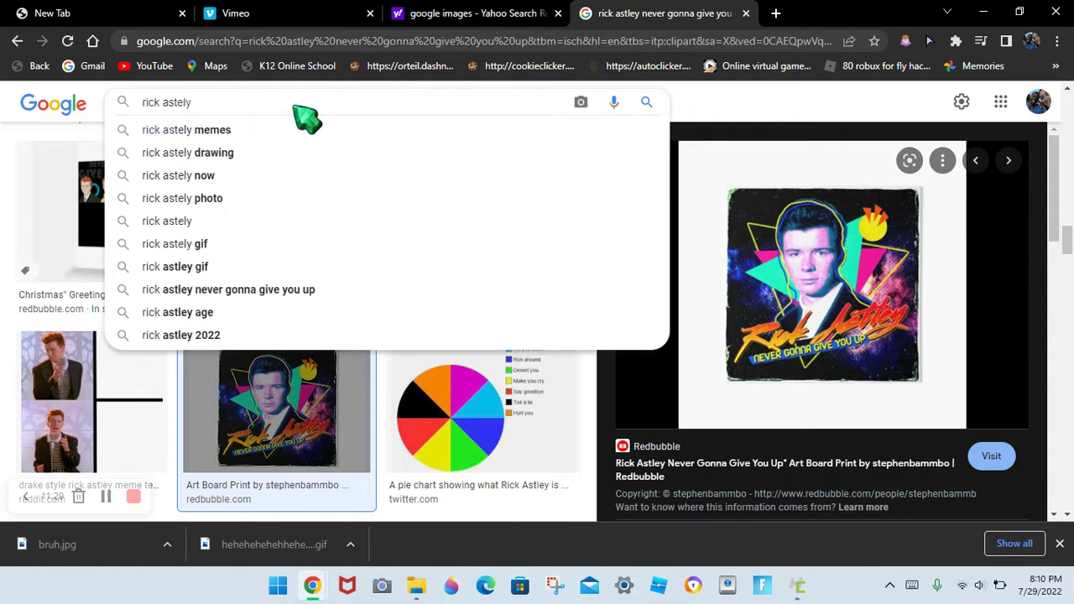
type("cartoon p")
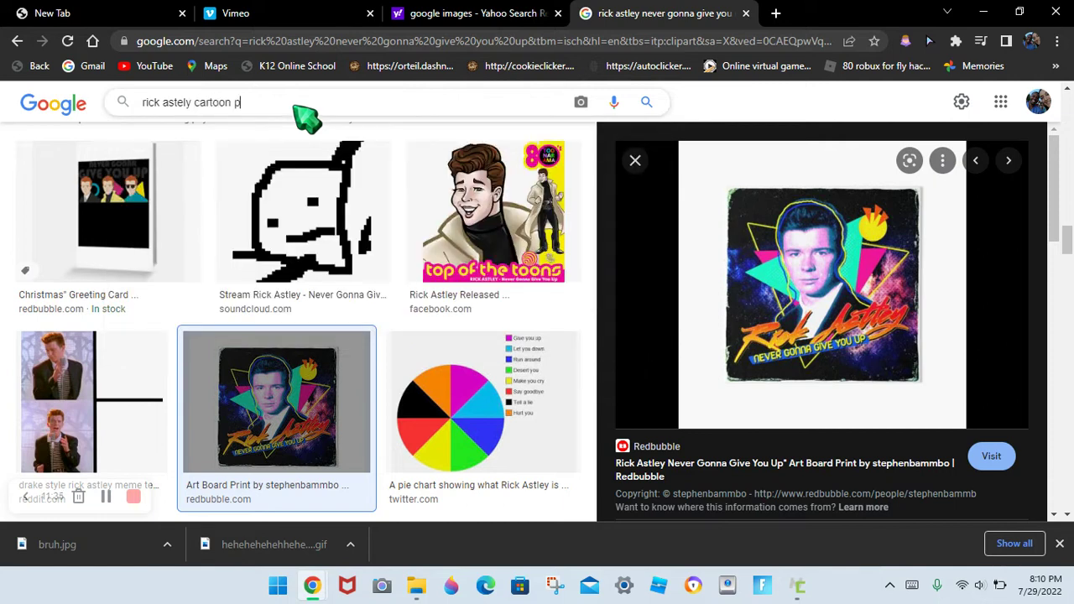
type("icture")
key("Return")
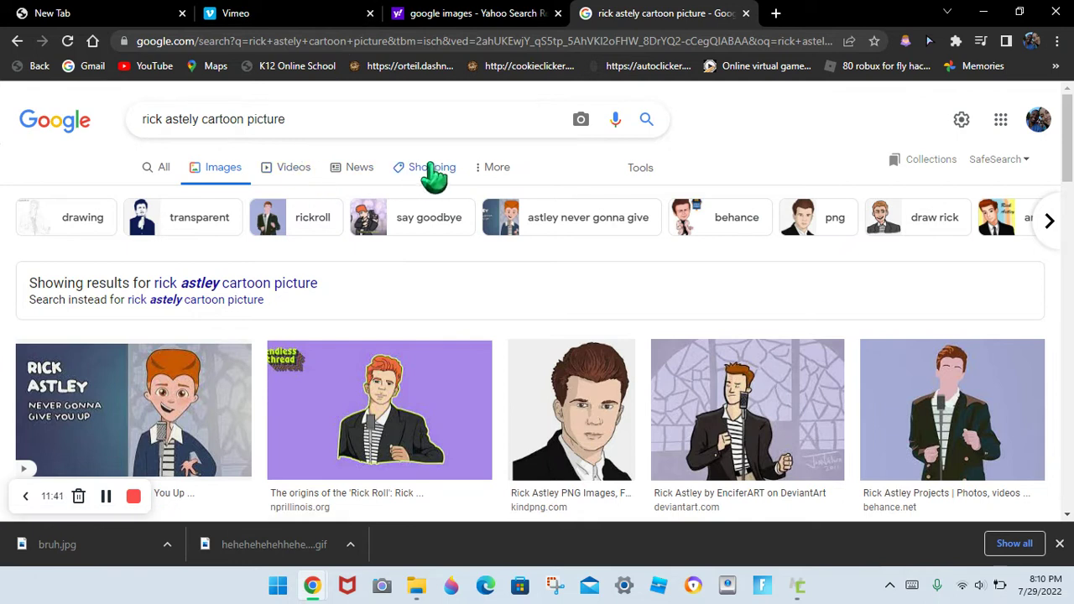
Step: Check the Color and Type filter options for the cartoon image results without applying one
left_click(640, 172)
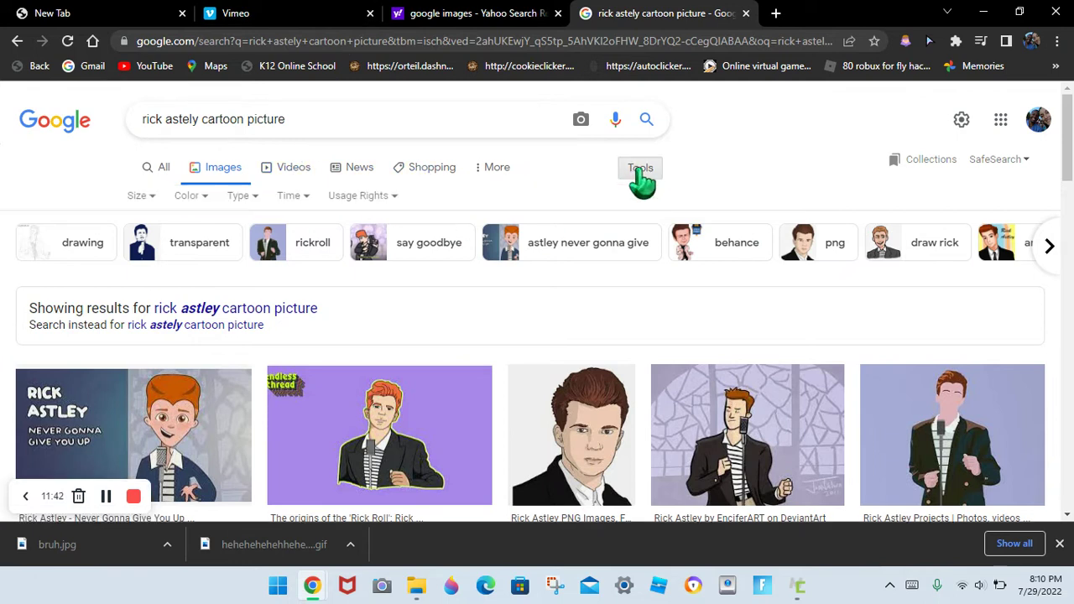
left_click(192, 201)
left_click(214, 210)
left_click(241, 198)
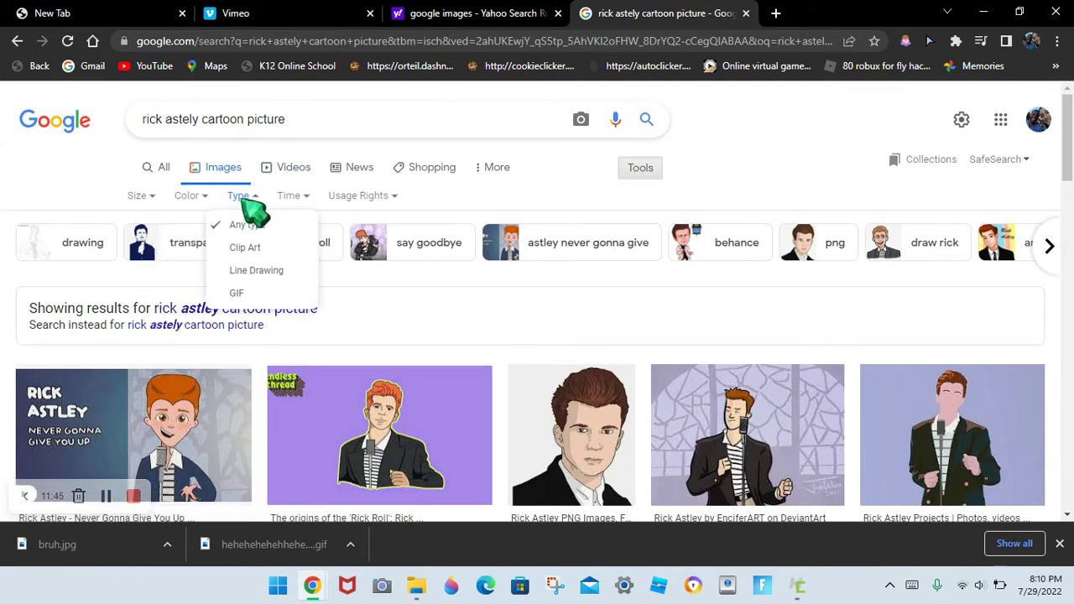
left_click(382, 327)
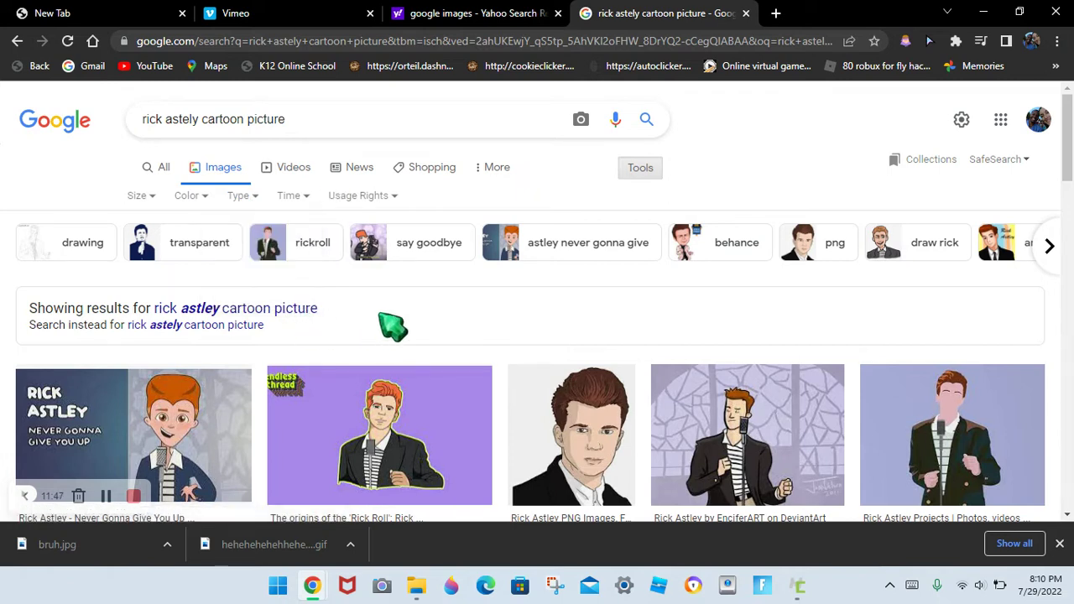
Step: Save the purple-background "The origins of the 'Rick Roll'" image result to Downloads as a JPEG named downloadRICK
scroll(390, 327, "down", 1)
scroll(391, 329, "down", 1)
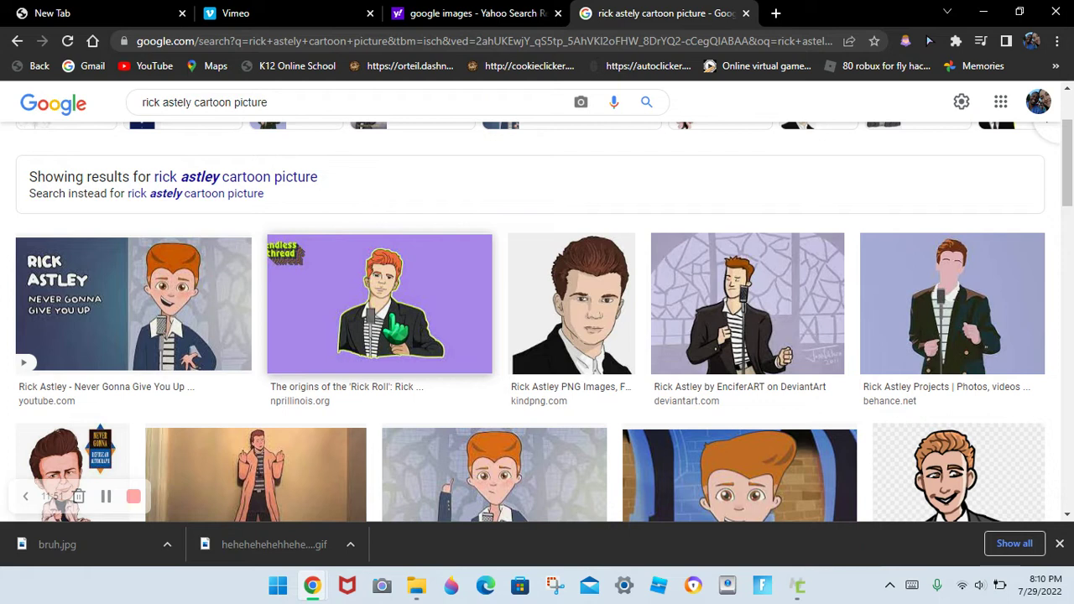
right_click(432, 270)
left_click(482, 417)
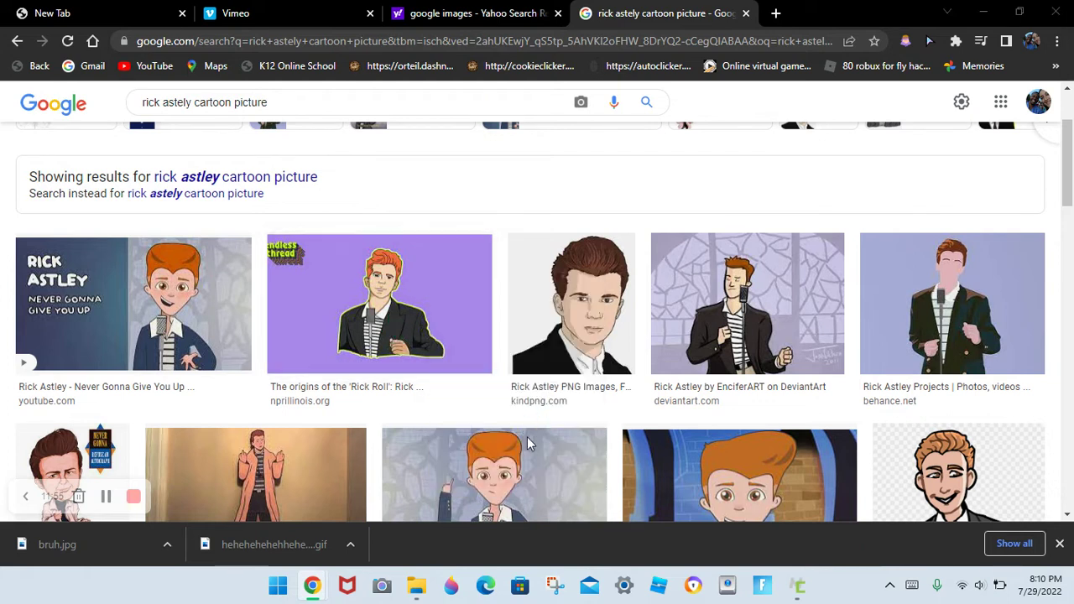
left_click(184, 324)
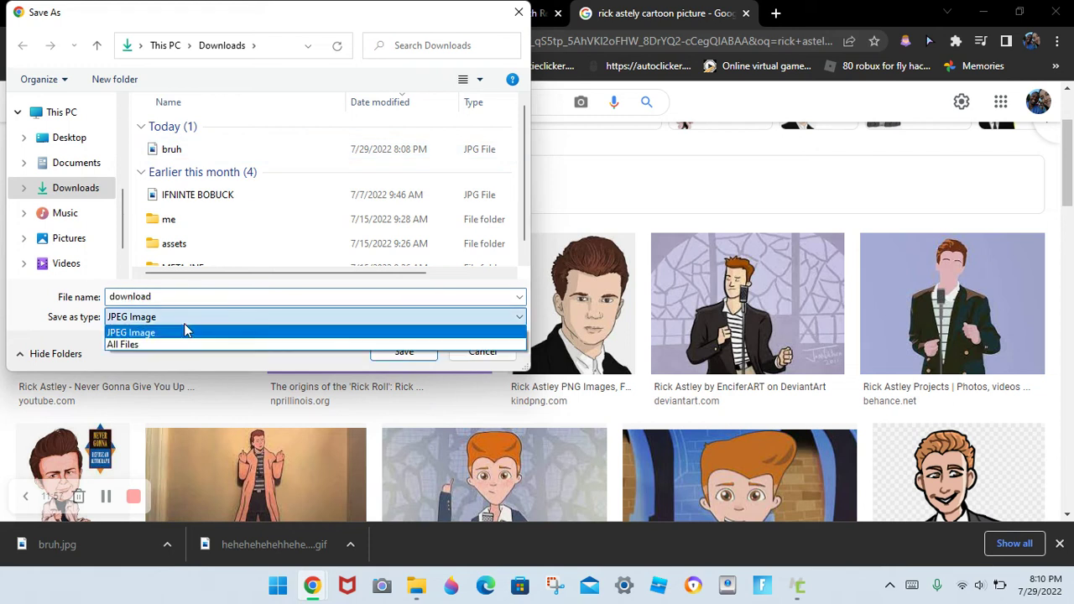
left_click(184, 324)
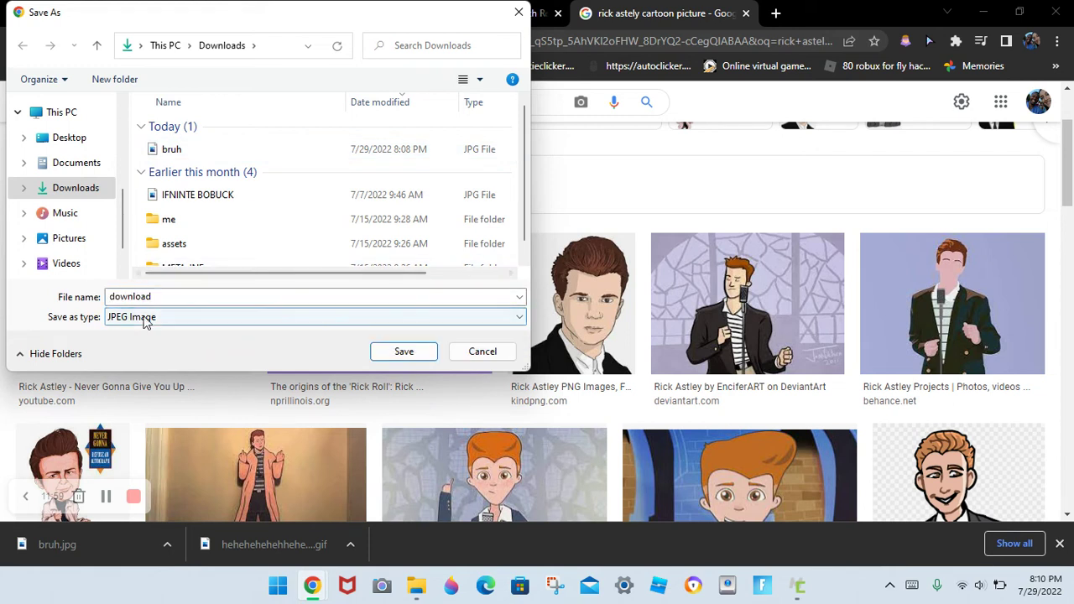
left_click(162, 295)
left_click(162, 295)
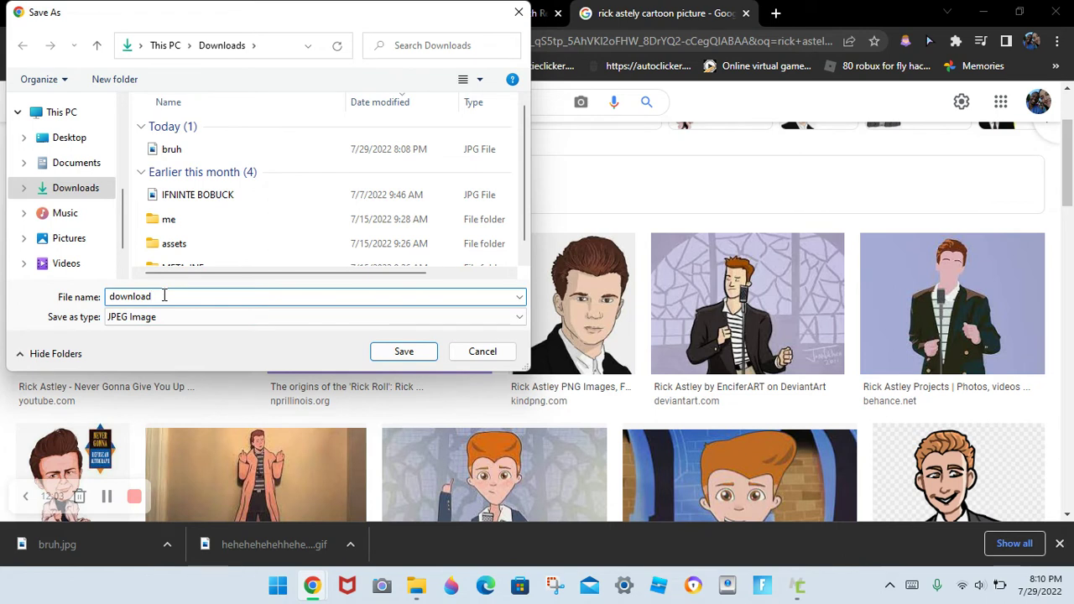
type("RICK")
left_click(434, 359)
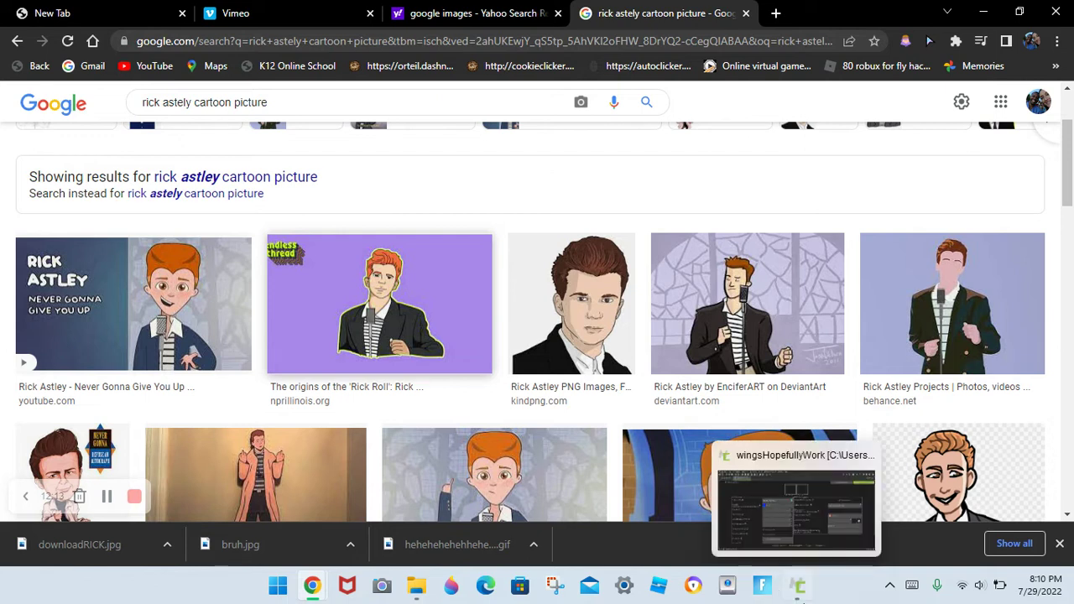
Step: Switch to MCreator, start importing a block texture for the still texture, and search the Downloads folder for "Rick"
left_click(798, 586)
left_click(517, 175)
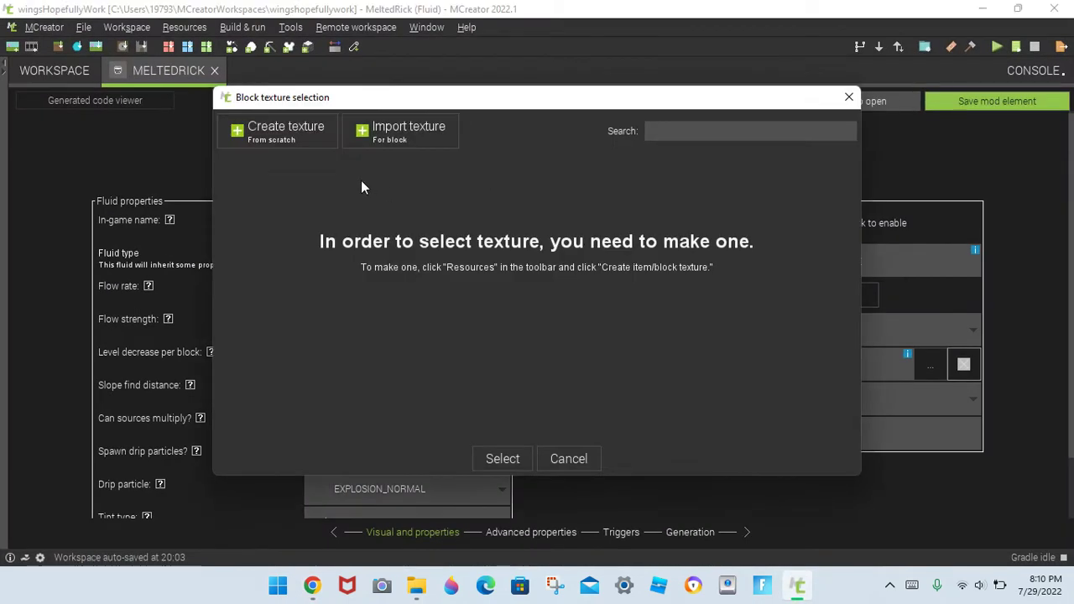
left_click(401, 128)
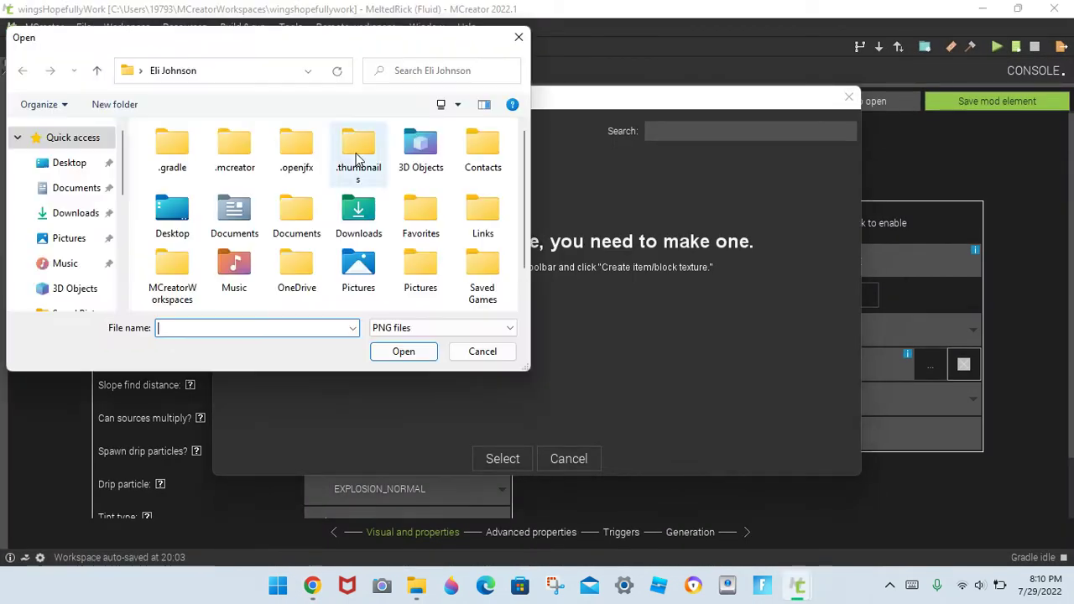
left_click(79, 212)
left_click(421, 70)
type("RIC")
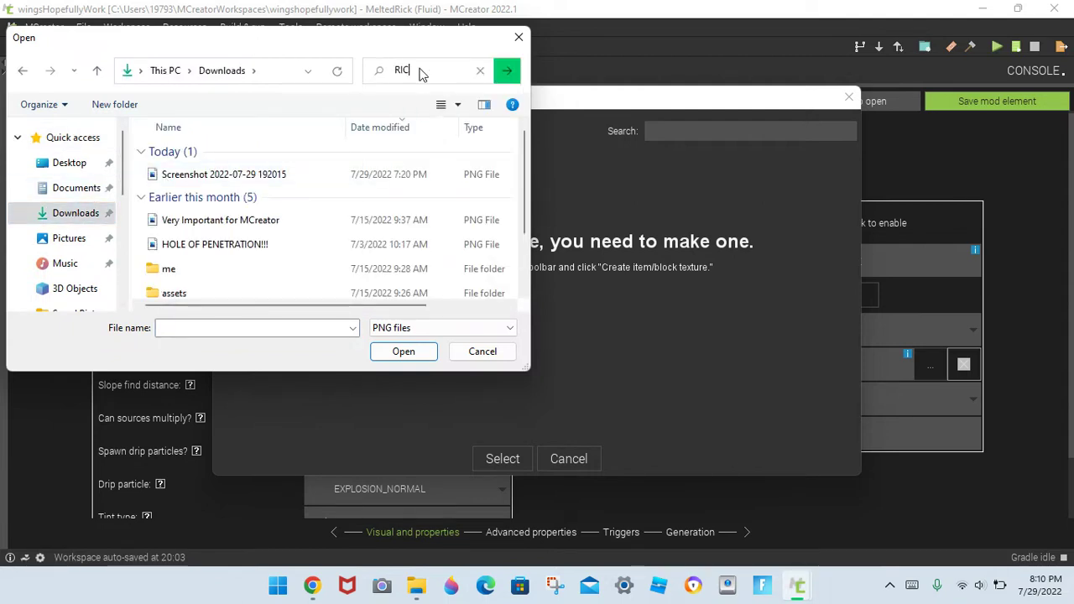
type("Ki")
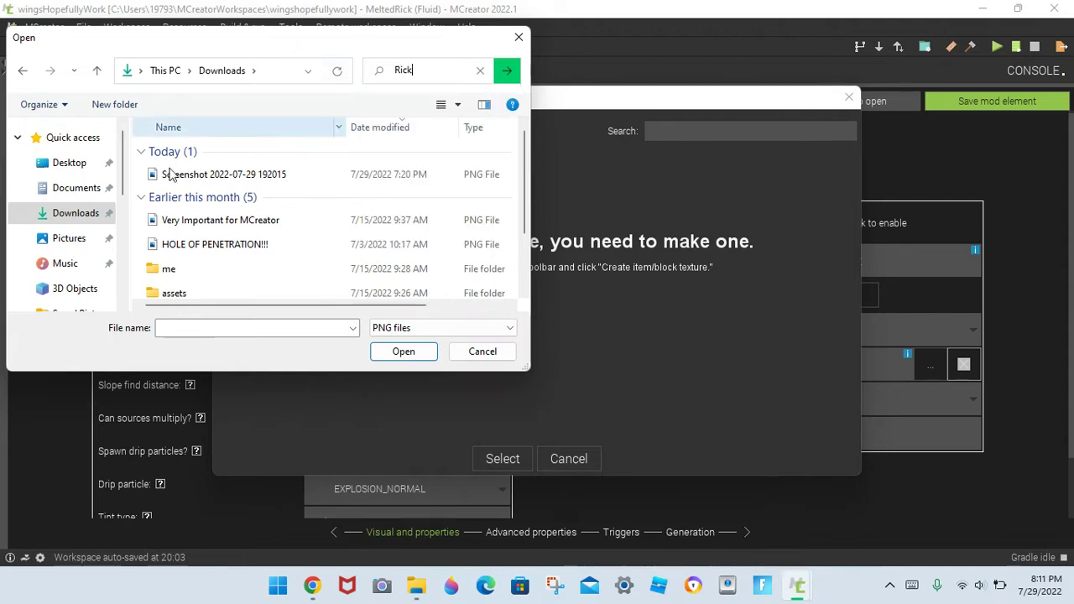
Step: Browse the Windows-SSD (C:) drive and its GameCenter folder for the image, then cancel the import dialog
scroll(67, 256, "down", 4)
left_click(77, 253)
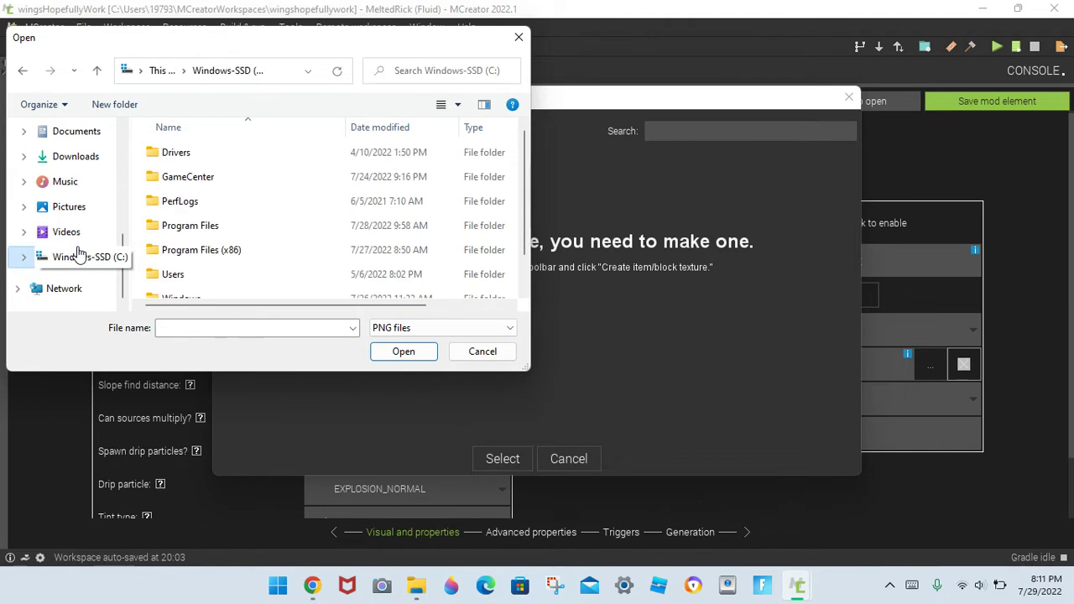
left_click(24, 257)
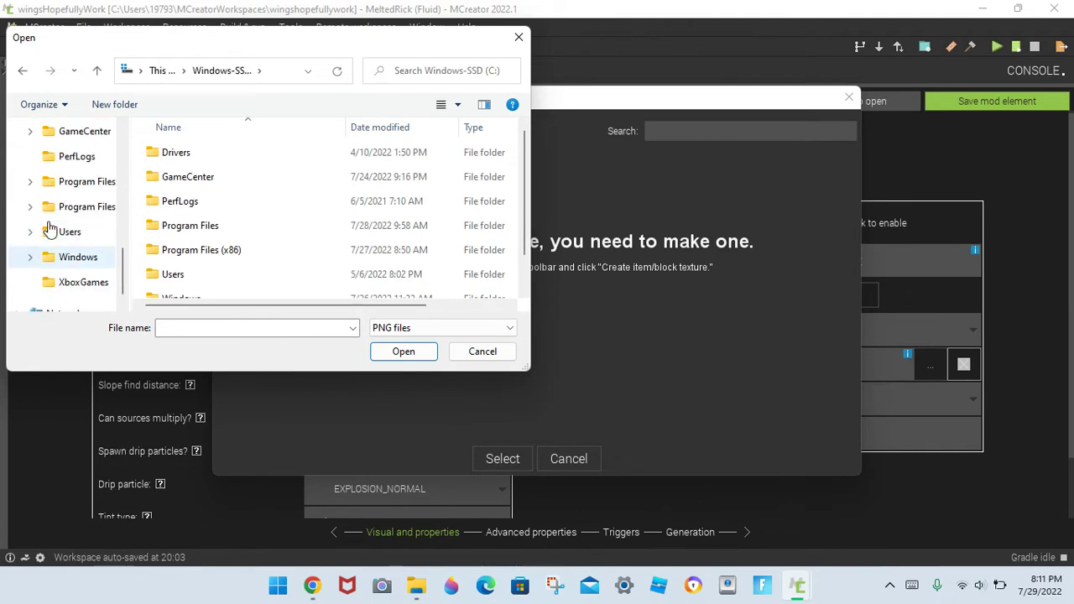
scroll(79, 257, "up", 1)
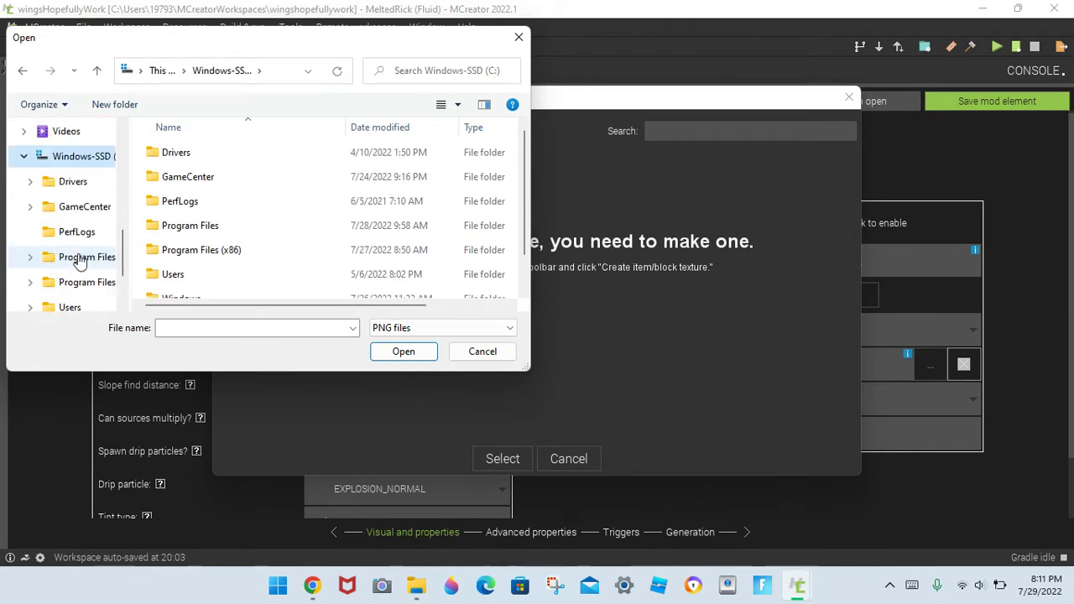
left_click(101, 181)
left_click(90, 207)
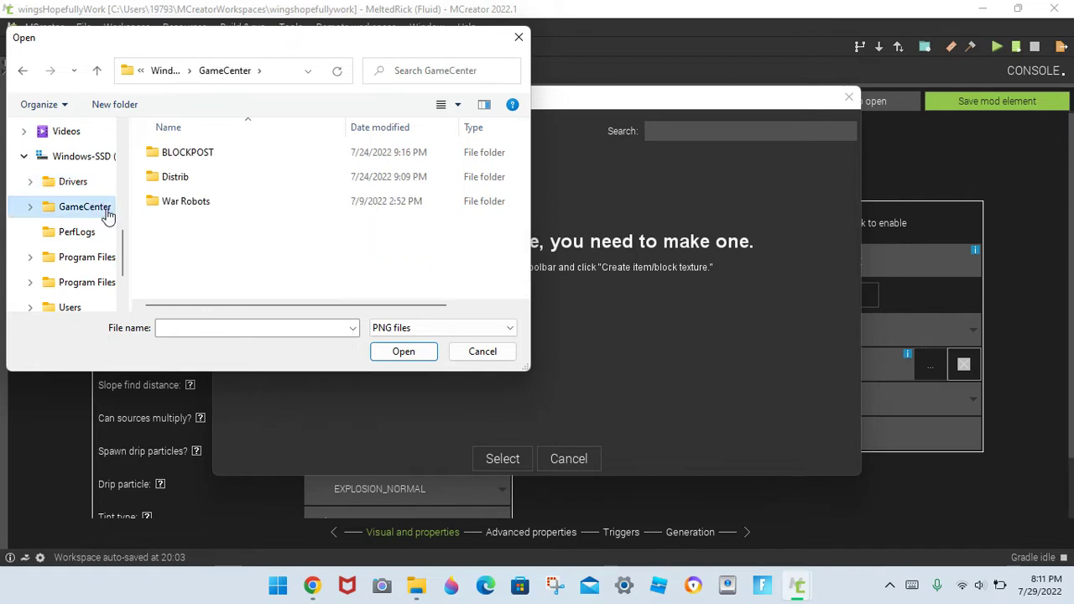
left_click(519, 37)
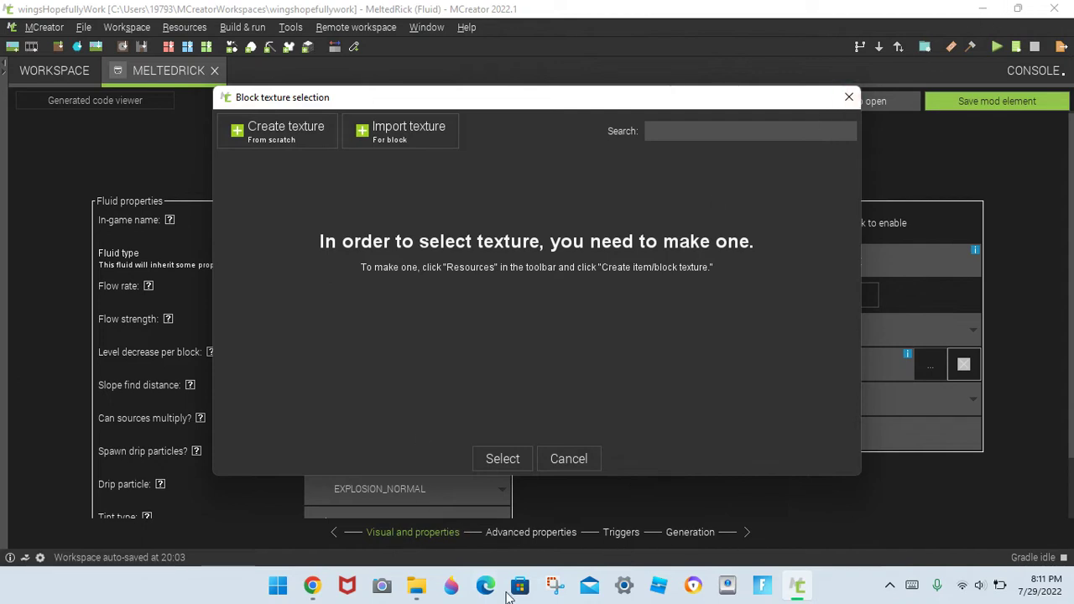
Step: Look through the Downloads folder in a maximized File Explorer window for the saved Rick image, then close the window
left_click(416, 585)
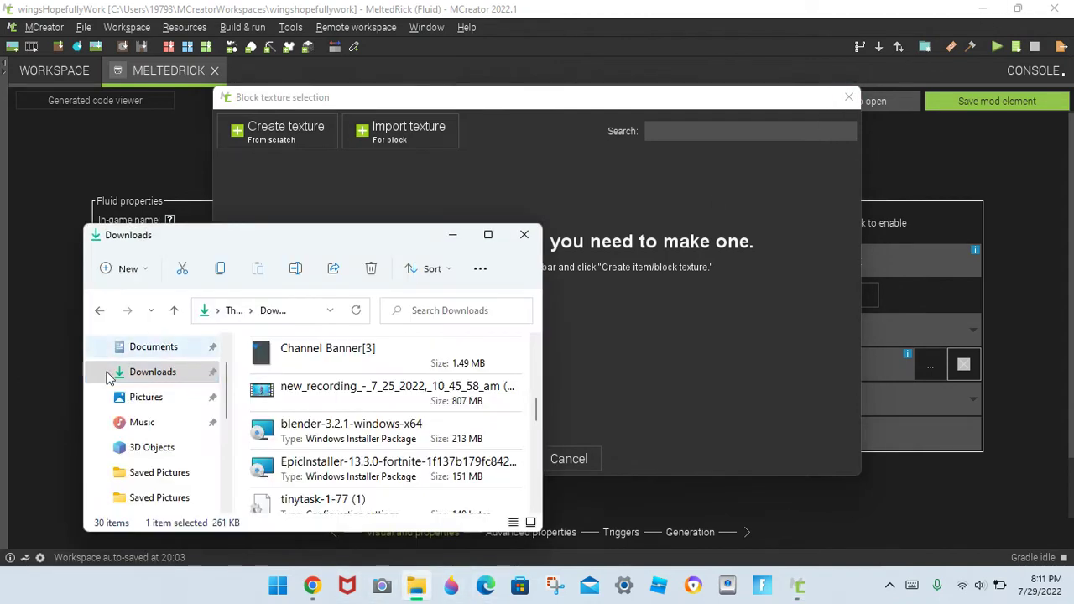
left_click(488, 234)
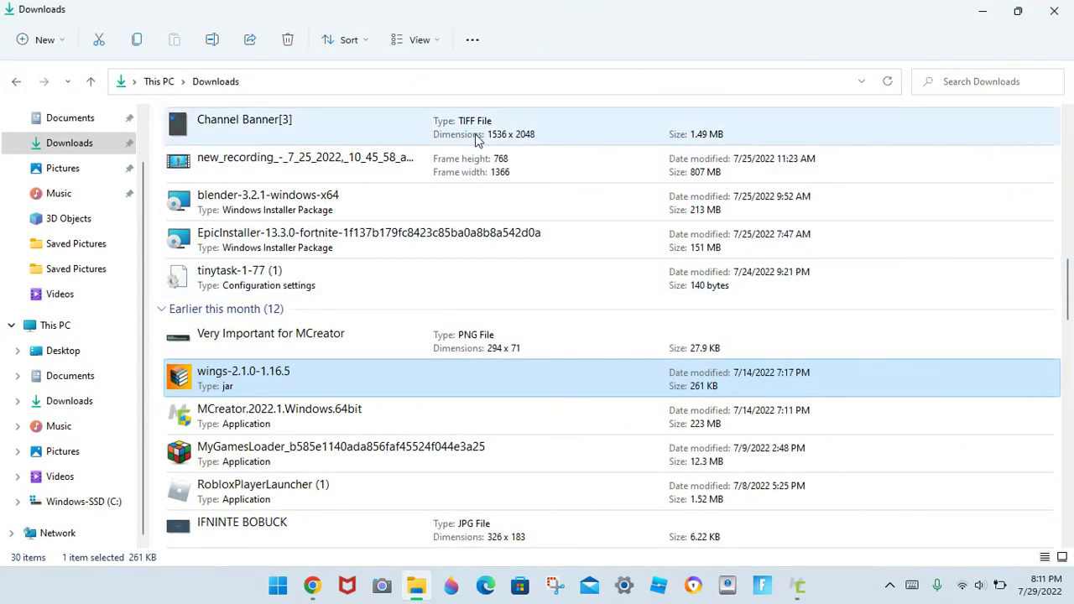
scroll(382, 227, "down", 3)
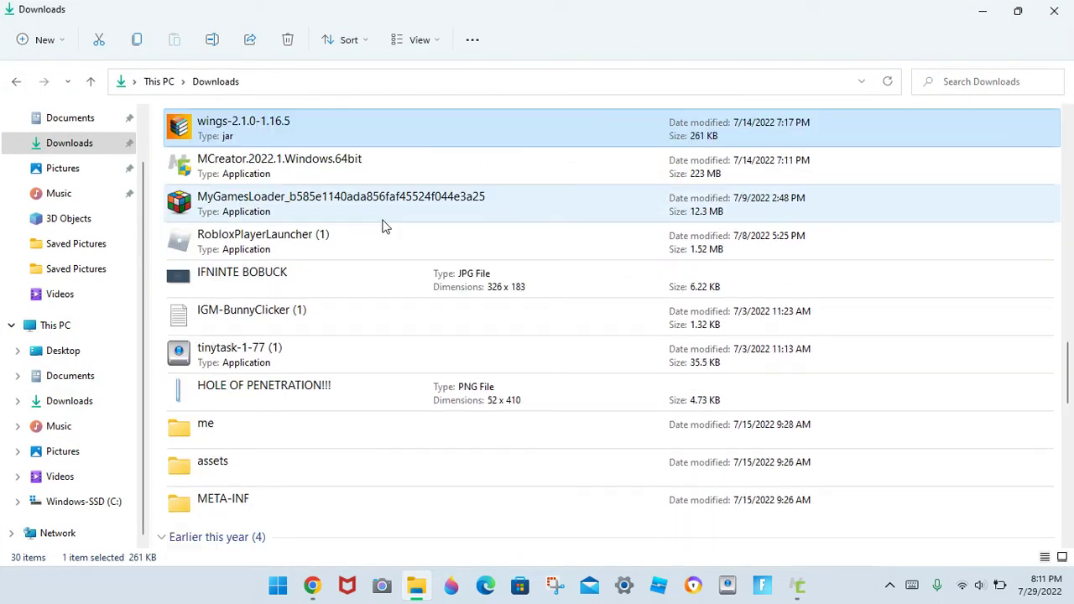
scroll(400, 217, "down", 2)
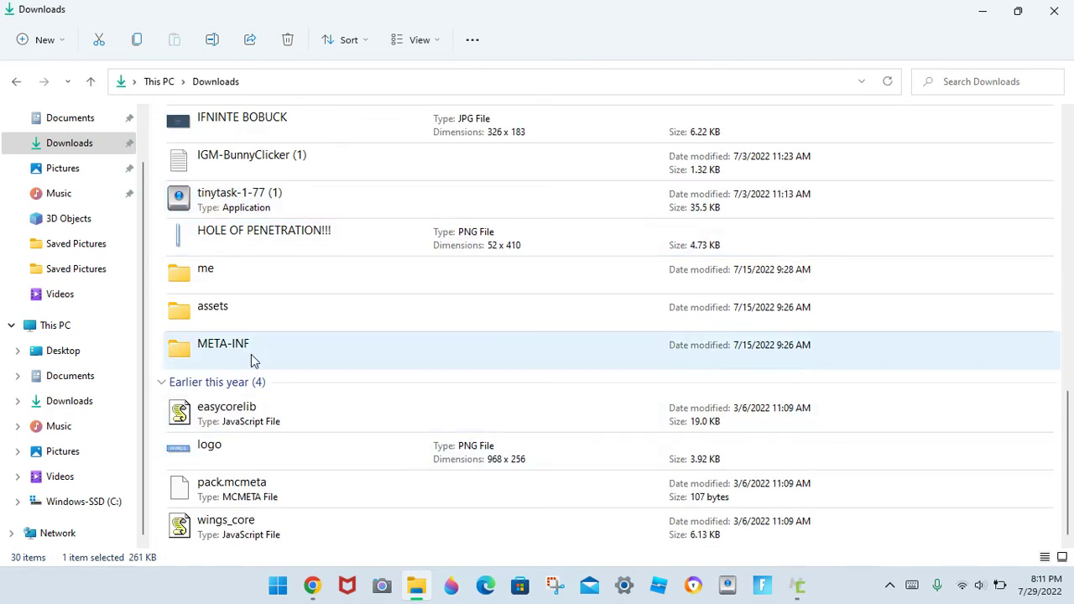
scroll(251, 351, "up", 1)
scroll(248, 327, "up", 1)
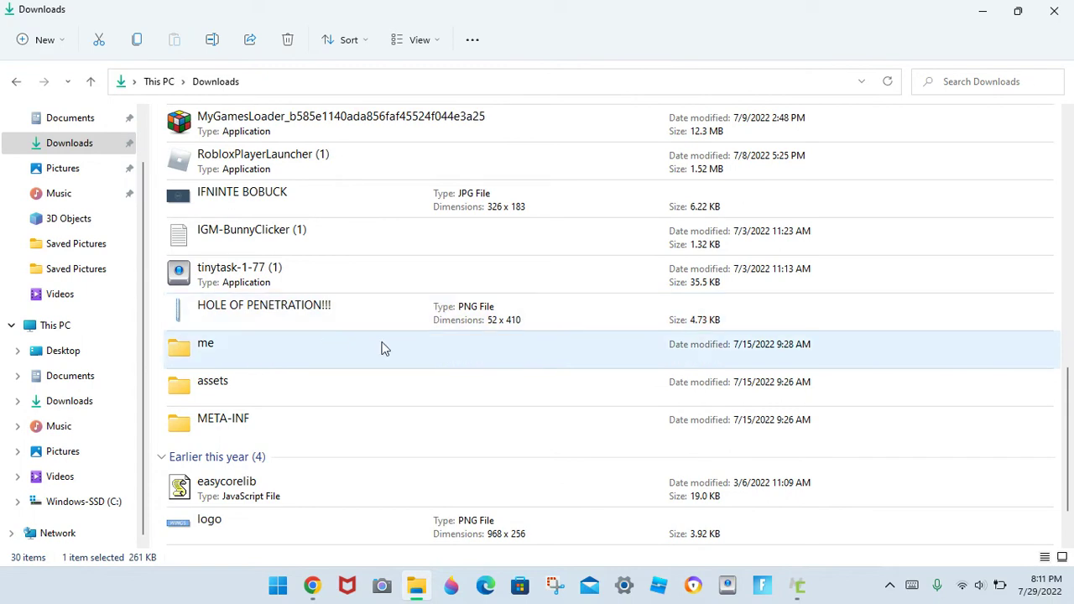
left_click(1054, 10)
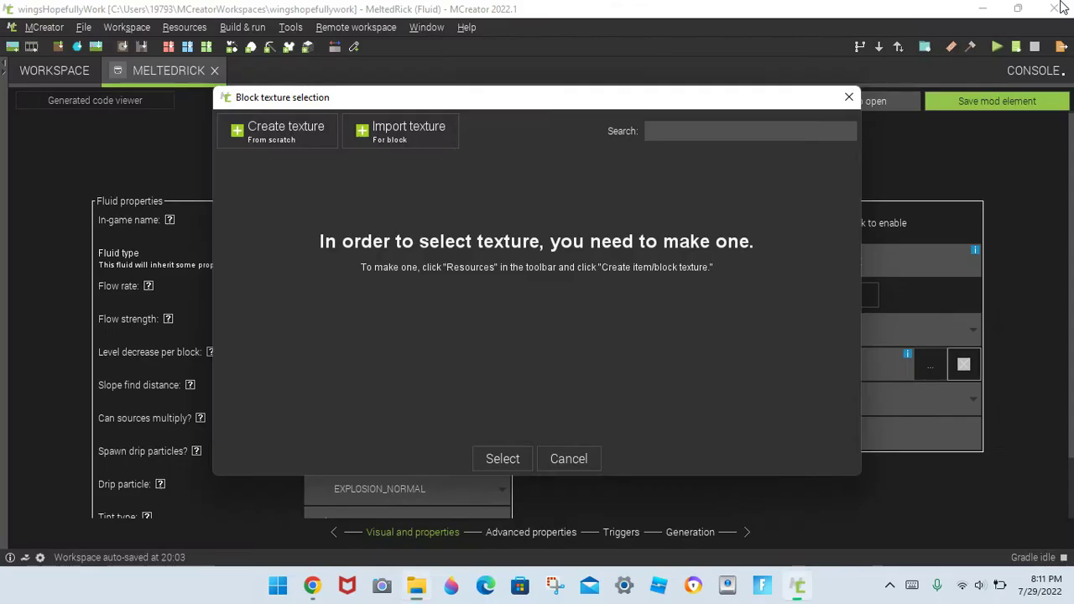
Step: Close the block texture selection, return to Chrome, and search Google Images for "rick astely cartoon picture png file"
left_click(849, 96)
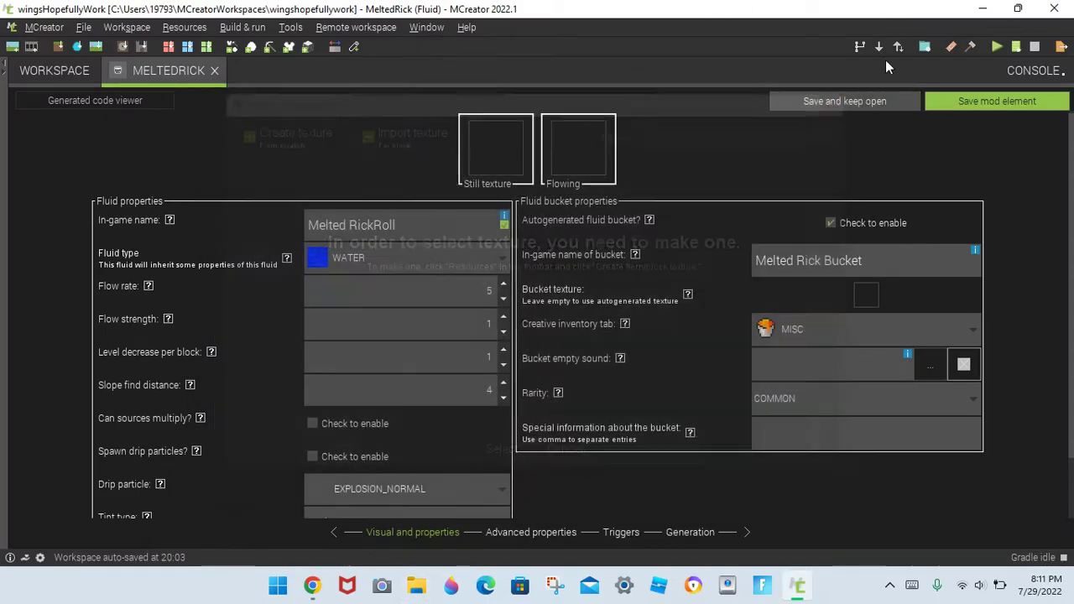
left_click(970, 15)
left_click(297, 109)
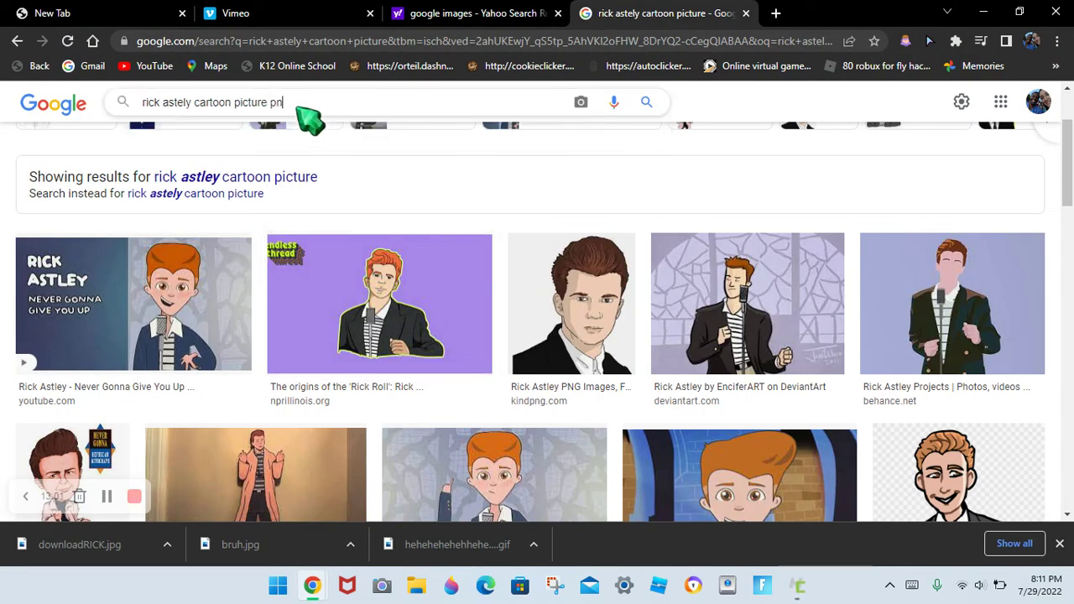
type("png file")
key("Return")
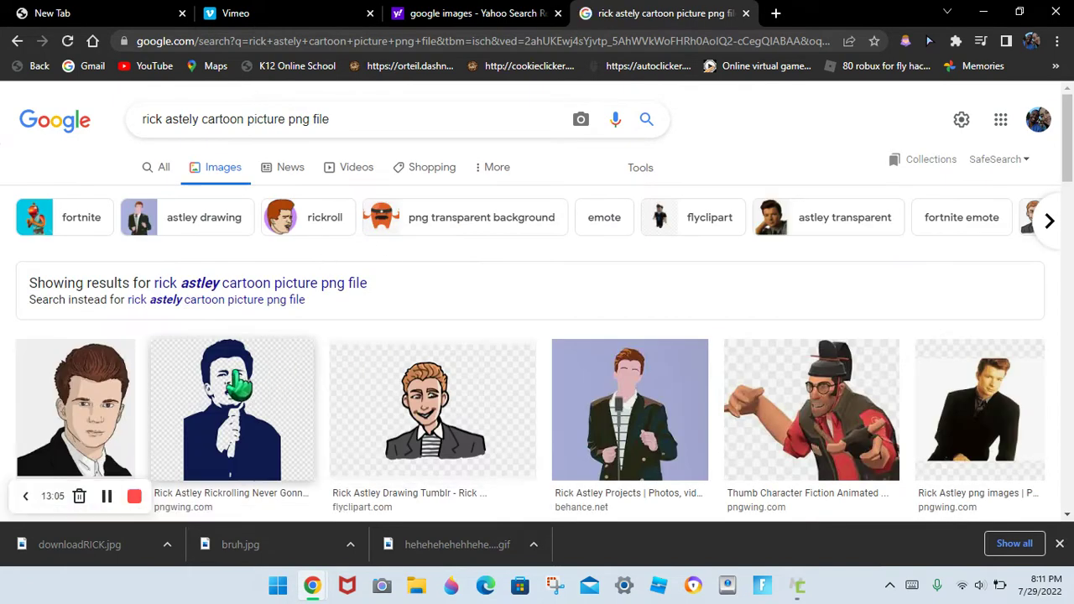
Step: Open the Behance Rick Astley image preview and start saving it to Downloads as a PNG named RICKISPOWER
scroll(638, 395, "down", 1)
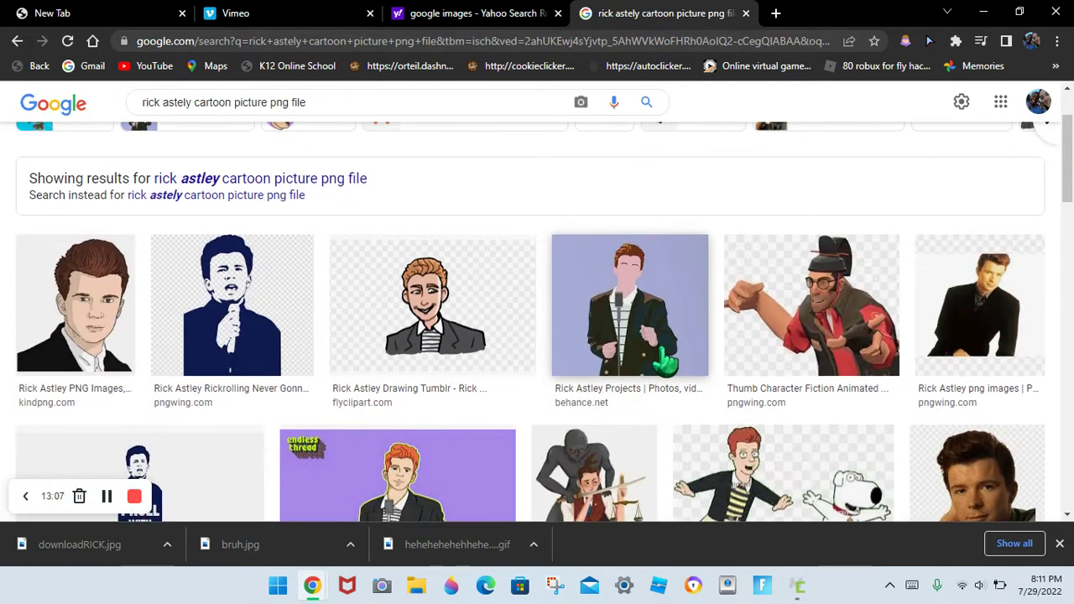
left_click(668, 360)
right_click(746, 317)
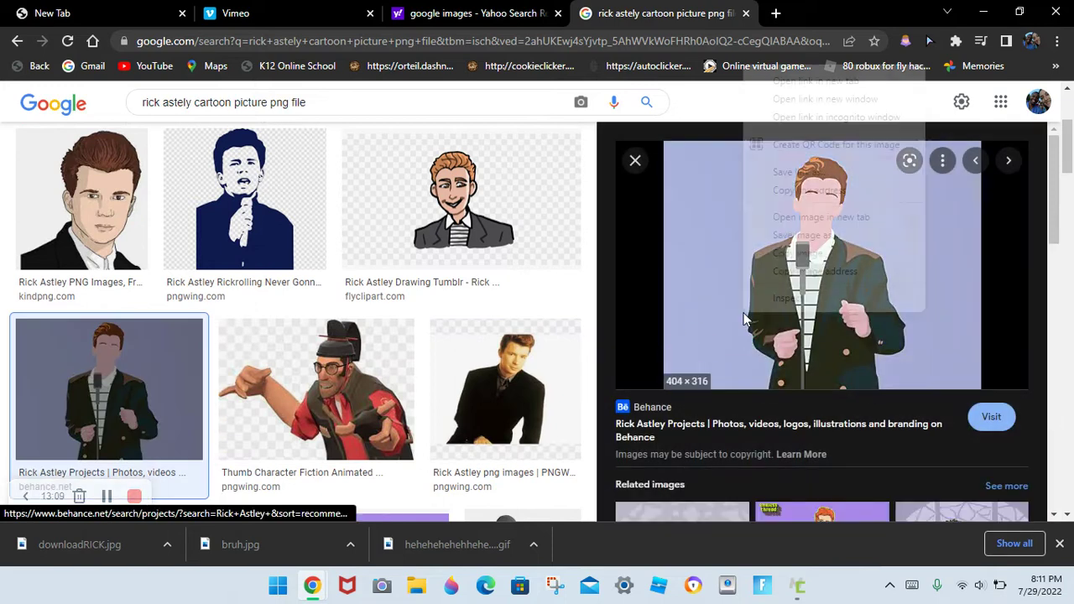
left_click(826, 236)
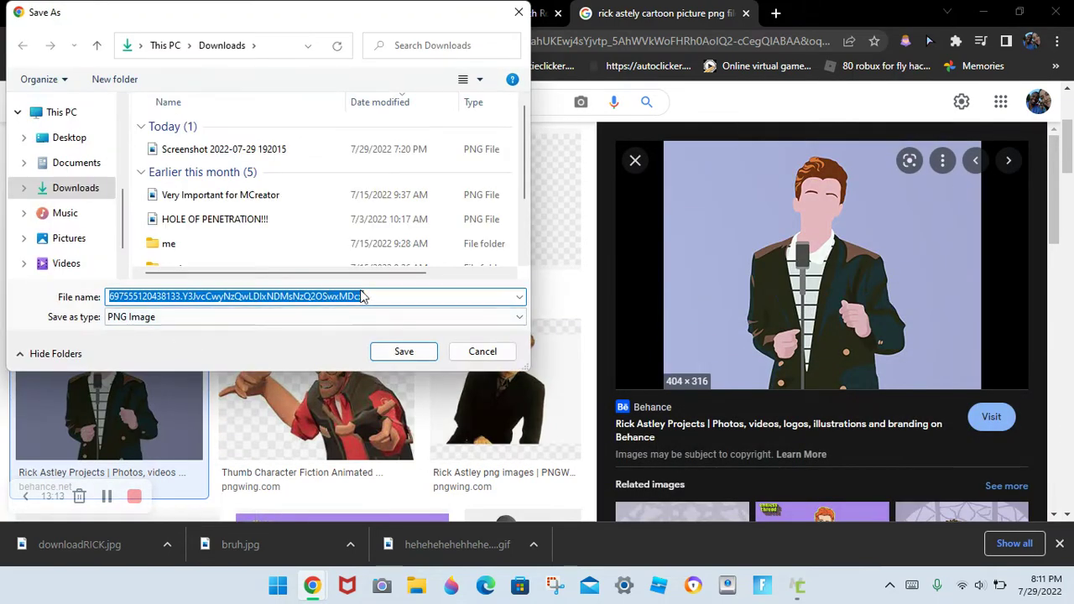
key("BackSpace")
type("RICKSPOWER")
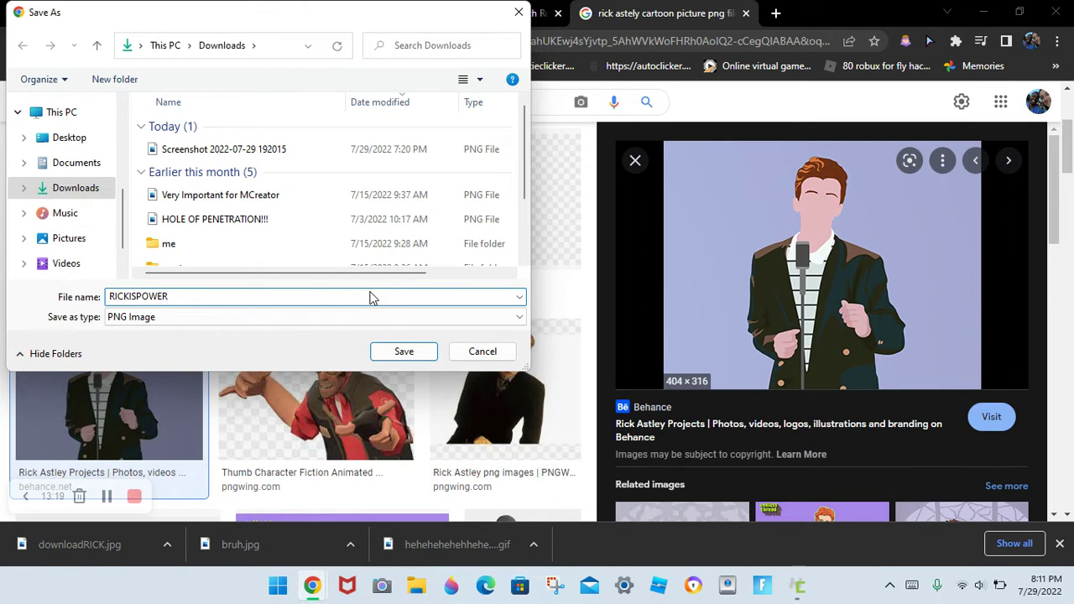
Step: Replace the file name with "RickRoll = Ultimate Power" and save the PNG image to Downloads
key("BackSpace")
key("BackSpace")
key("BackSpace")
key("BackSpace")
key("BackSpace")
key("BackSpace")
key("BackSpace")
key("BackSpace")
key("BackSpace")
key("BackSpace")
type("RICKic")
type("kRoll = Ultimate Power")
left_click(376, 353)
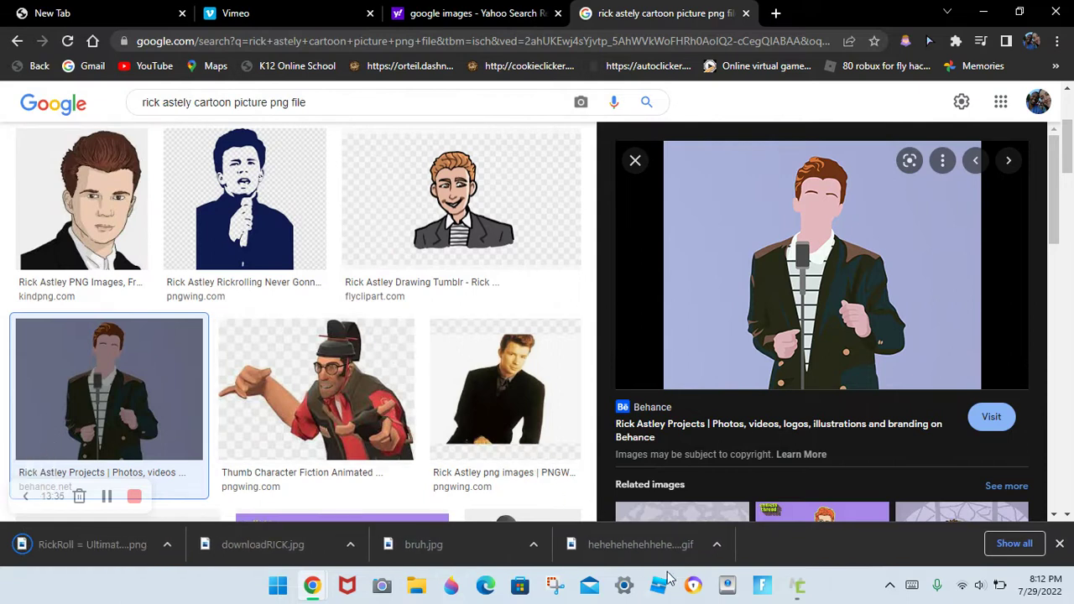
Step: Back in MCreator, import "RickRoll = Ultimate Power" from Downloads as a block texture and assign it as the fluid's still texture
left_click(797, 585)
left_click(486, 160)
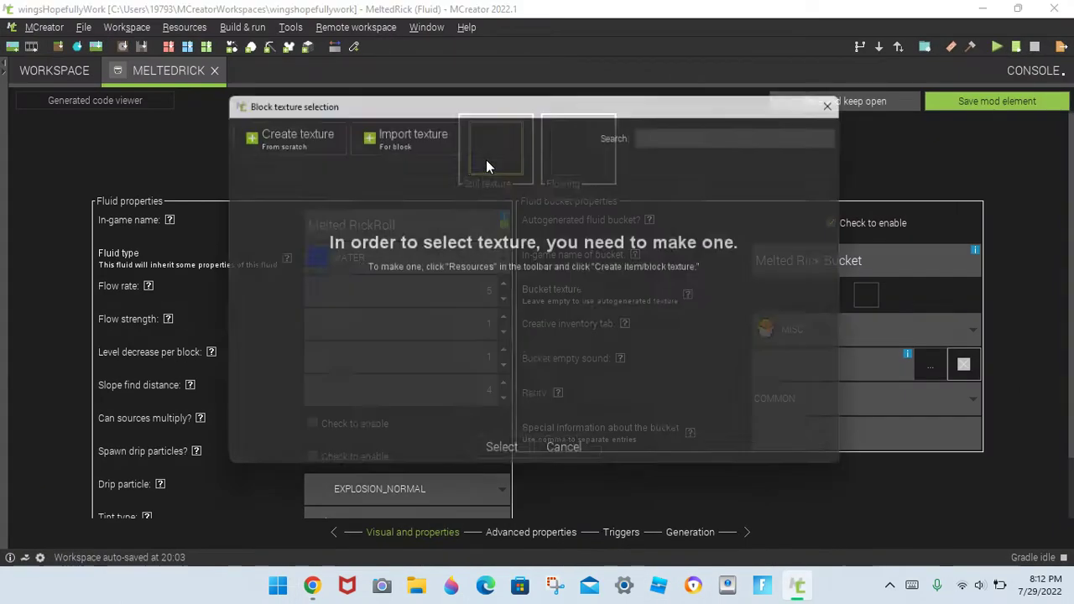
left_click(372, 144)
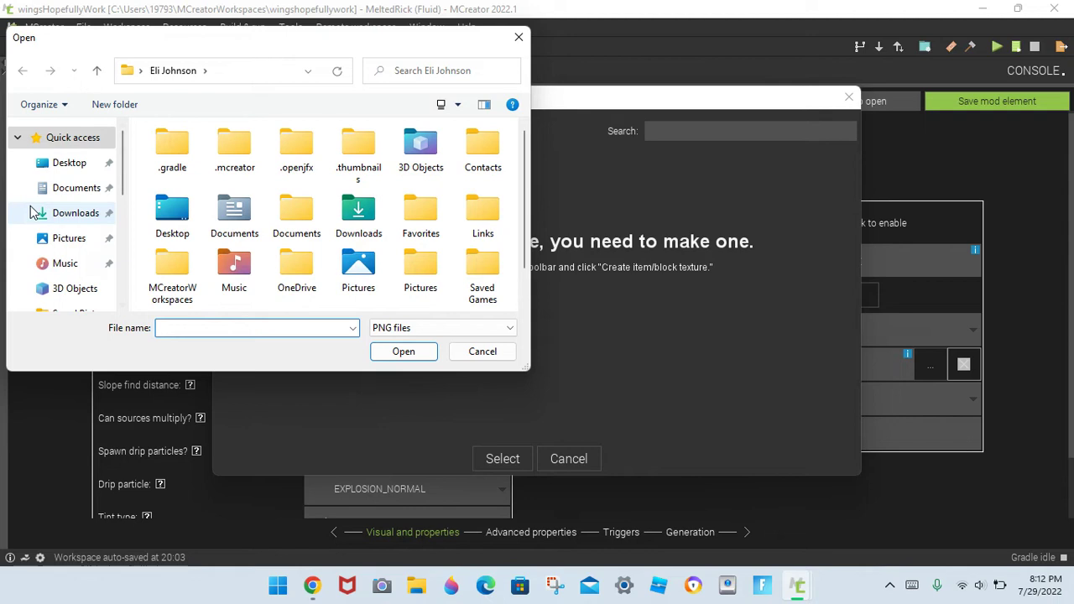
left_click(84, 213)
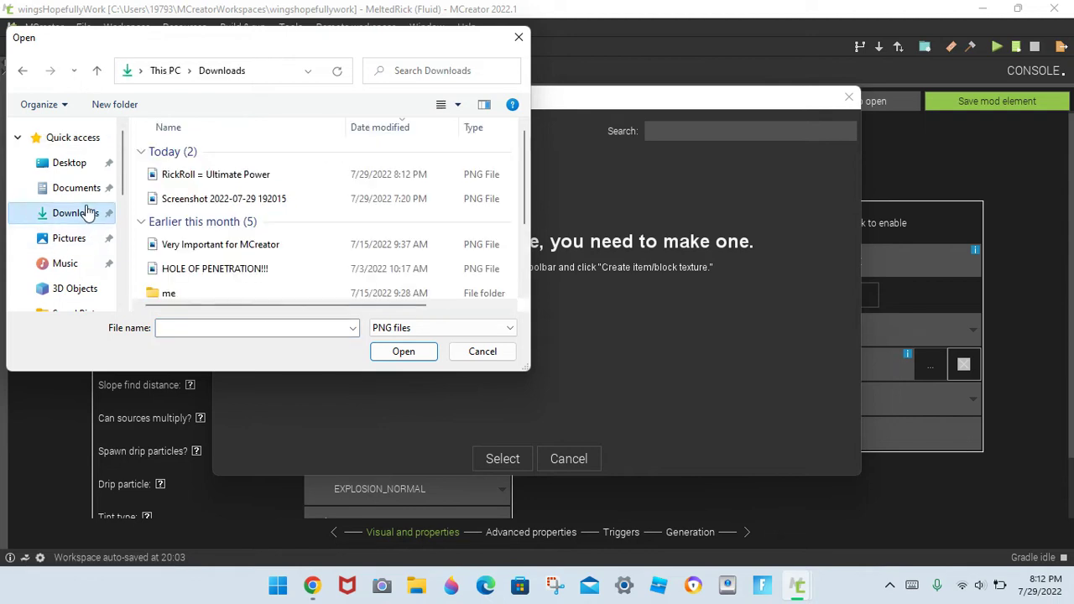
left_click(190, 178)
left_click(405, 352)
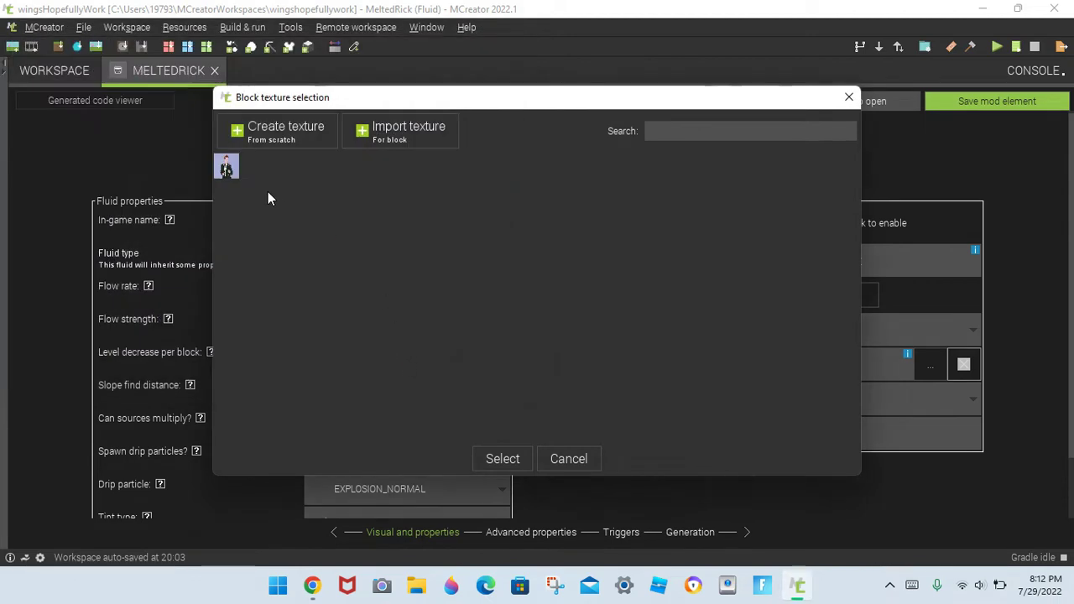
left_click(497, 463)
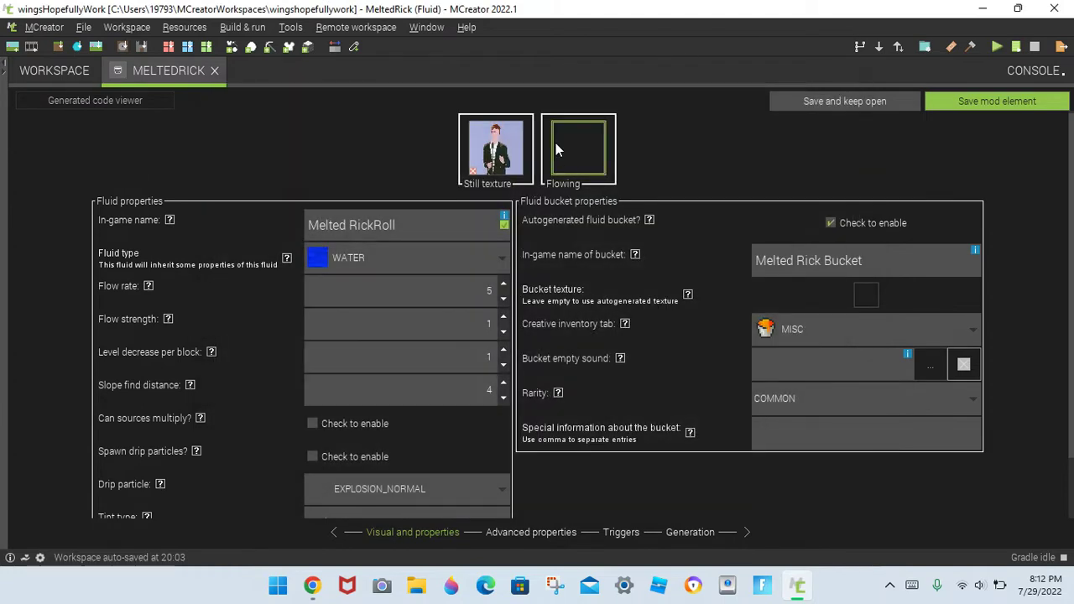
Step: Assign the Rick Astley image as the flowing texture and start a new 16x16 item texture for the bucket
left_click(555, 143)
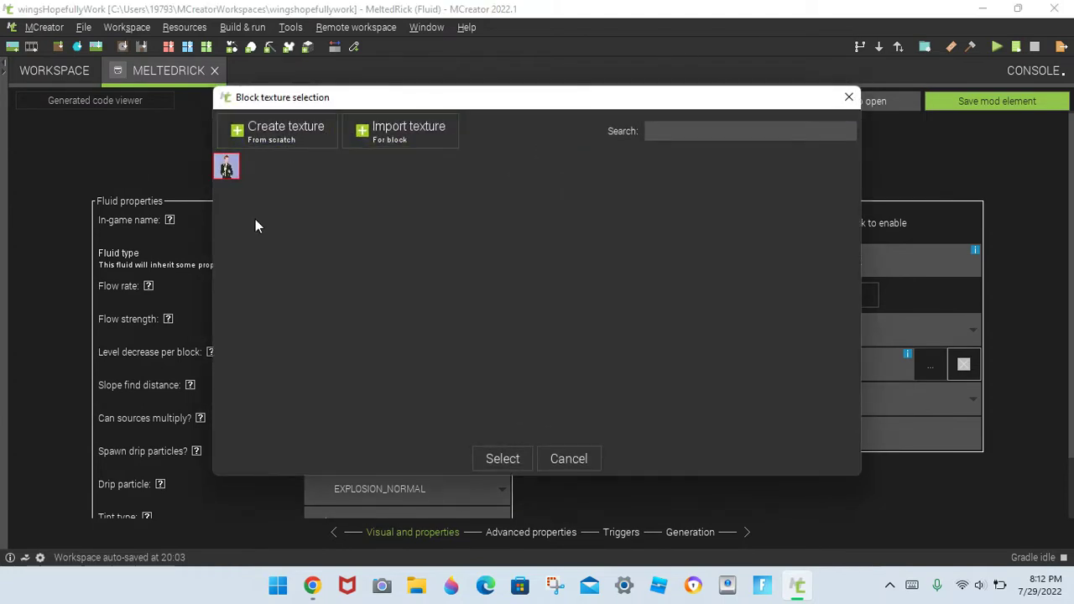
left_click(497, 462)
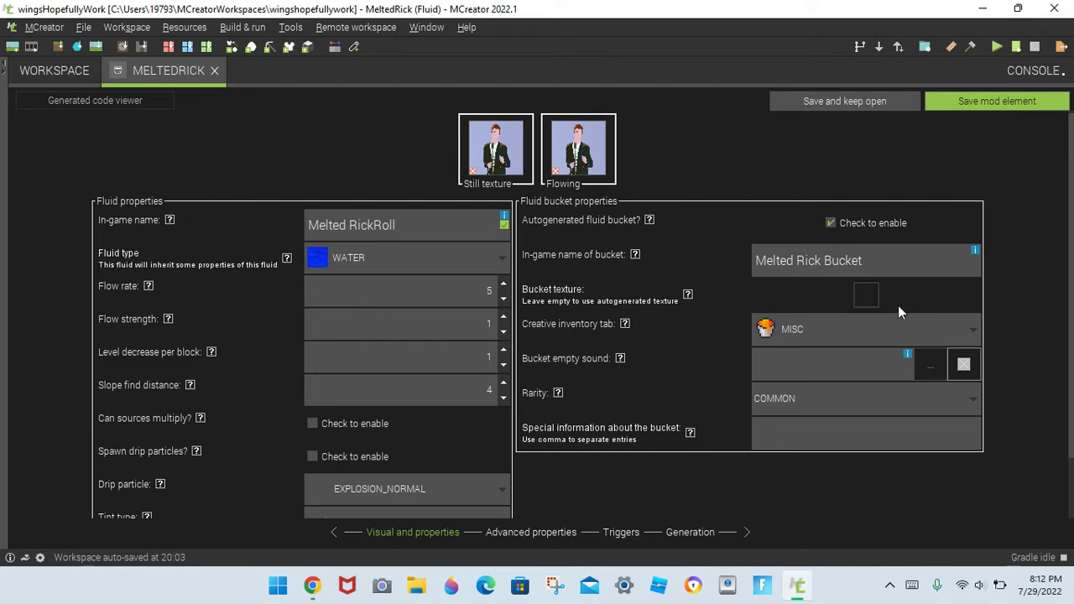
left_click(869, 296)
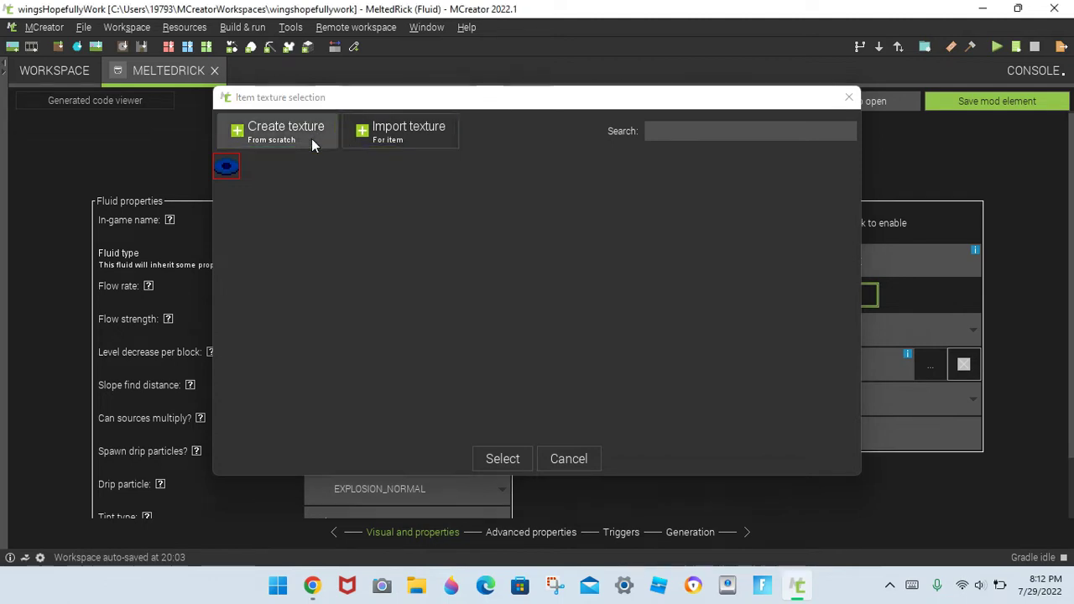
left_click(311, 138)
left_click(710, 353)
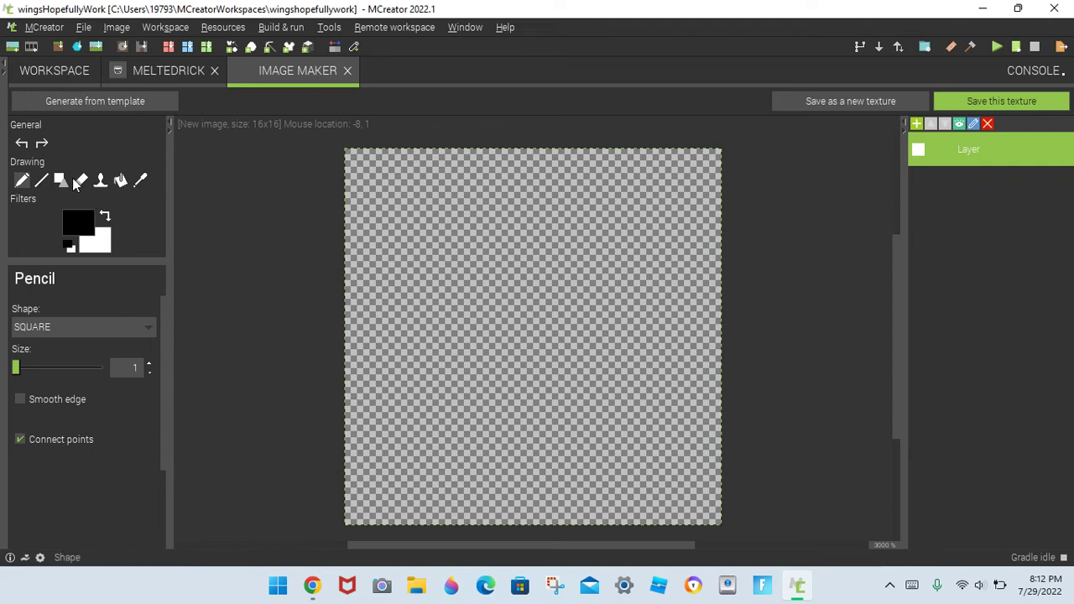
Step: Find the gray bucket among the stamp textures with the search "buck" and stamp it onto the blank canvas
left_click(100, 181)
left_click(114, 315)
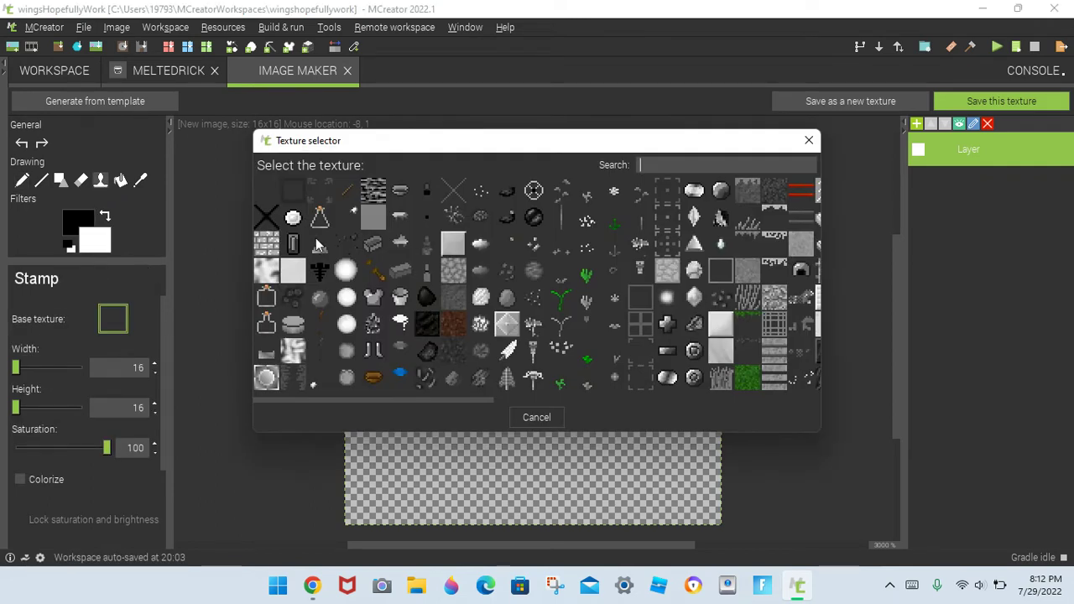
left_click(679, 164)
type("bu")
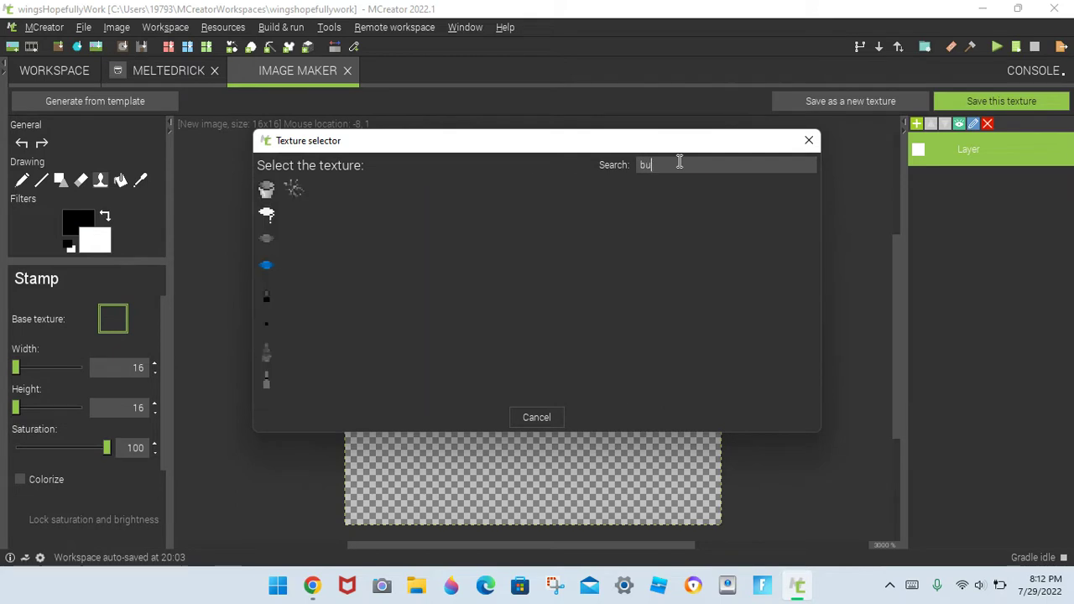
type("ck")
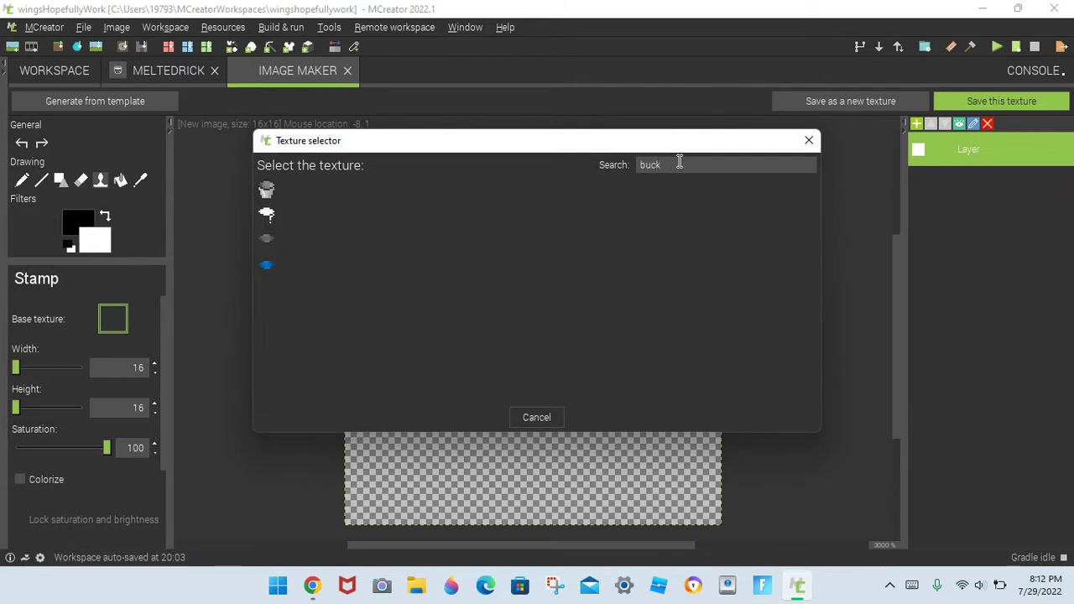
left_click(265, 193)
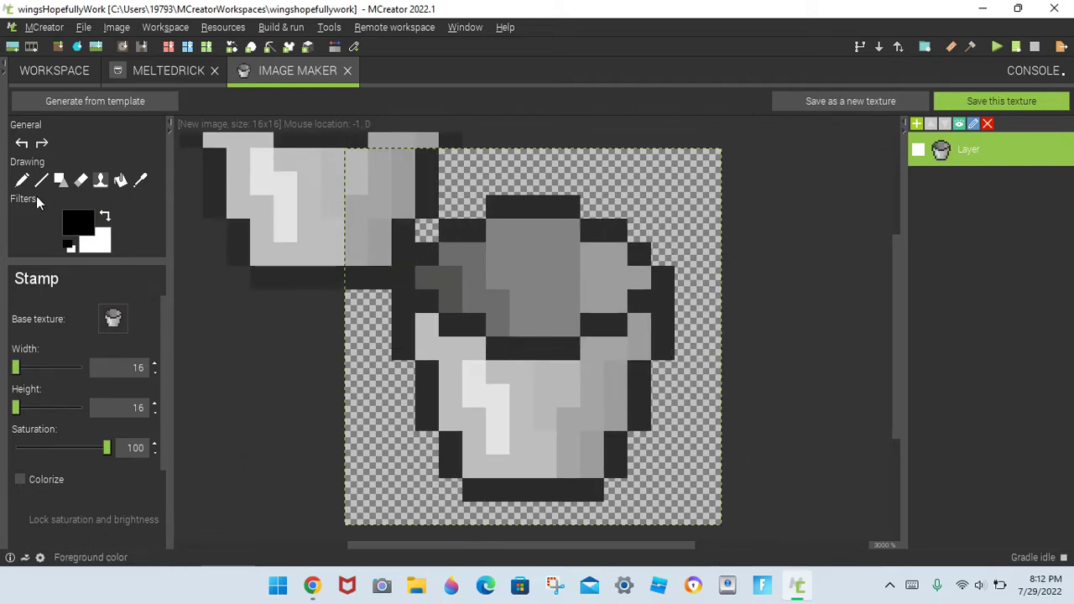
Step: Set the foreground color to bright cyan and pencil a diagonal stroke across the bucket's opening up to its rim
left_click(22, 180)
left_click(77, 221)
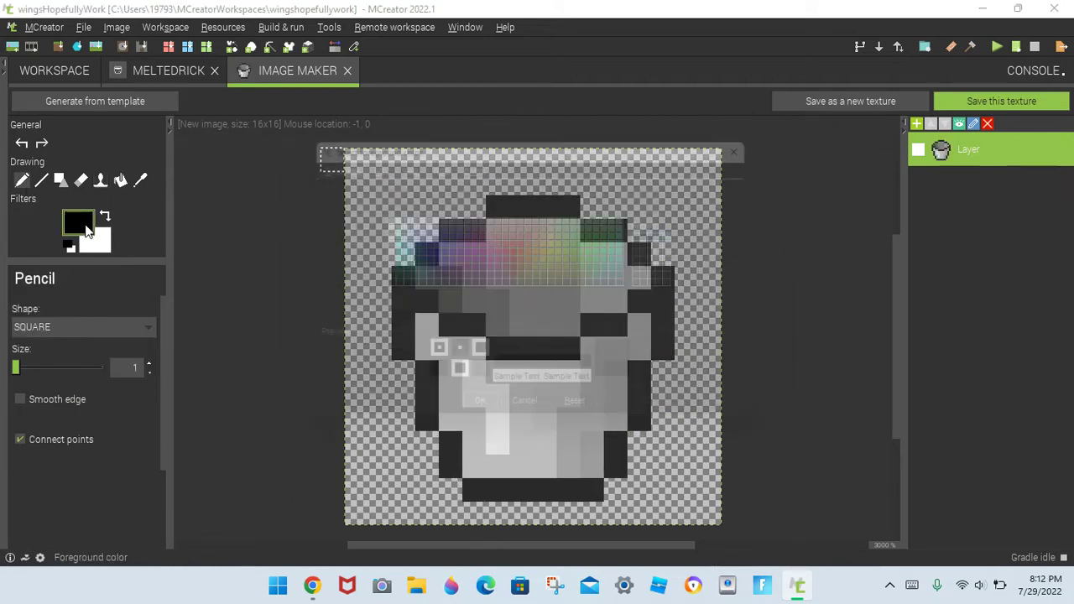
left_click(389, 245)
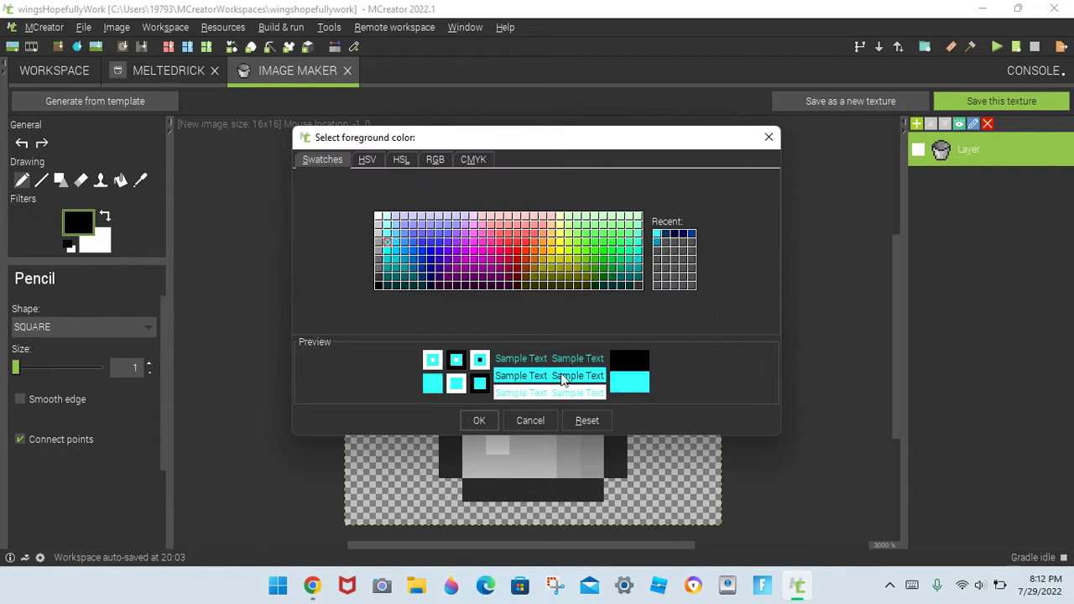
left_click(479, 421)
mouse_move(449, 278)
left_mouse_down()
mouse_move(473, 297)
mouse_move(483, 263)
mouse_move(528, 211)
left_mouse_up()
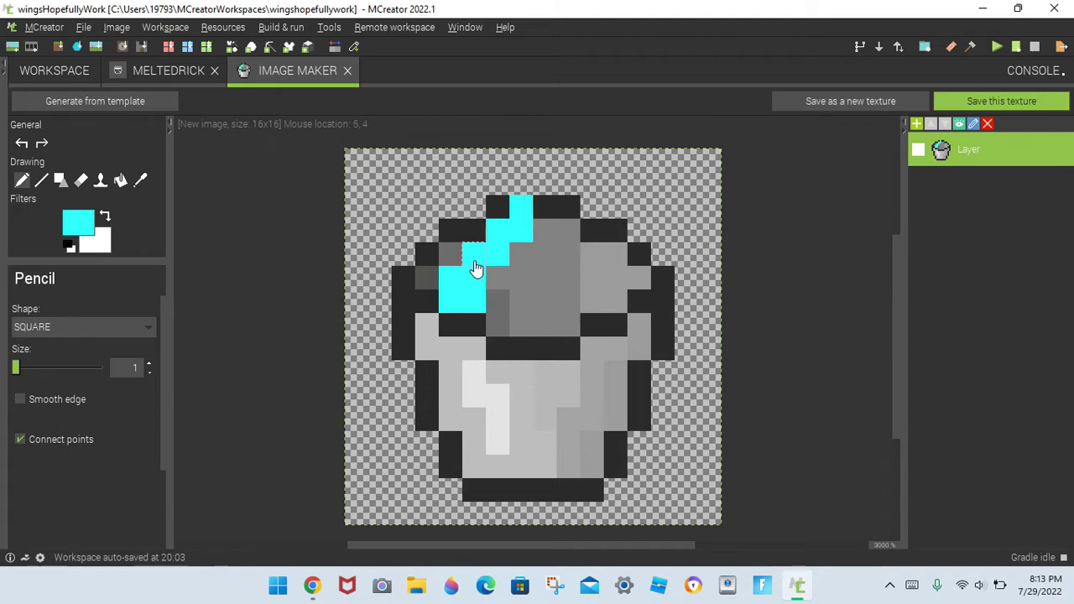
Step: Erase the stray cyan pixels along the stroke and repaint them with gray sampled from the bucket's interior
left_click(80, 178)
left_click(472, 250)
left_click(495, 231)
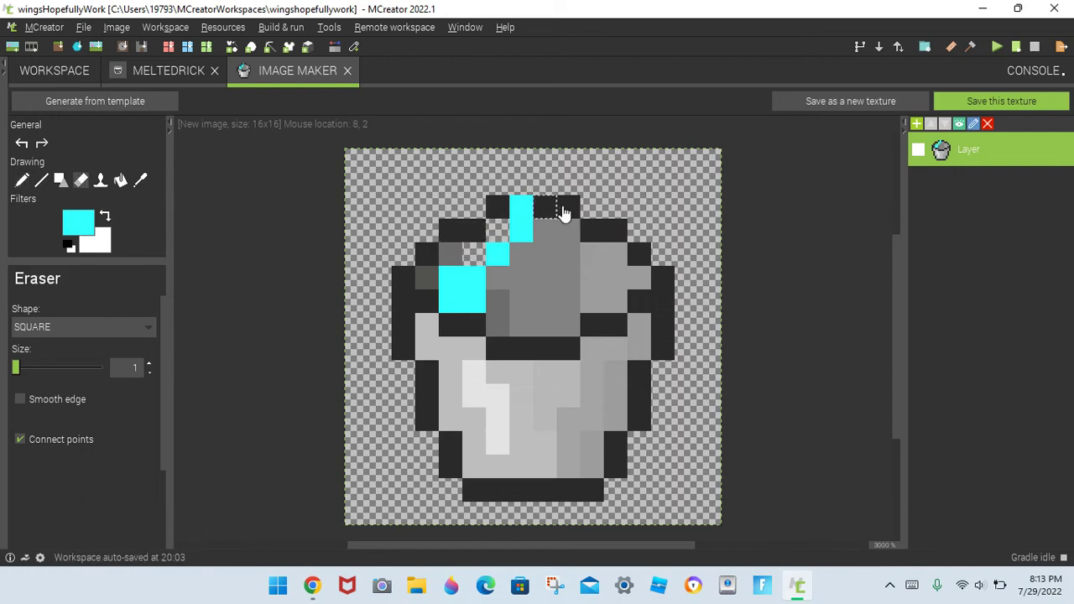
left_click(139, 182)
left_click(451, 249)
left_click(475, 259)
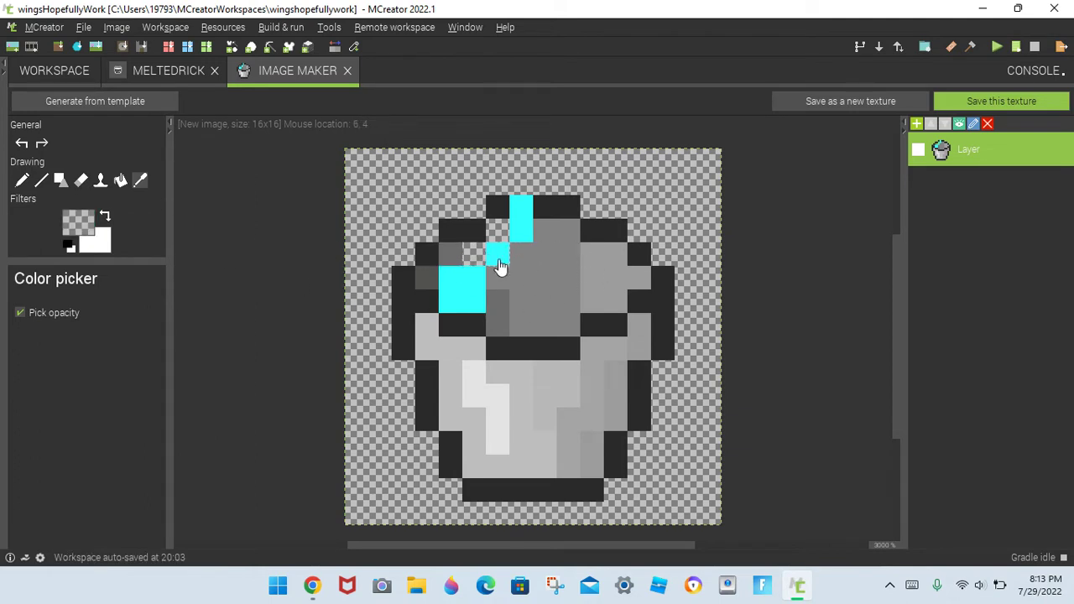
left_click(455, 262)
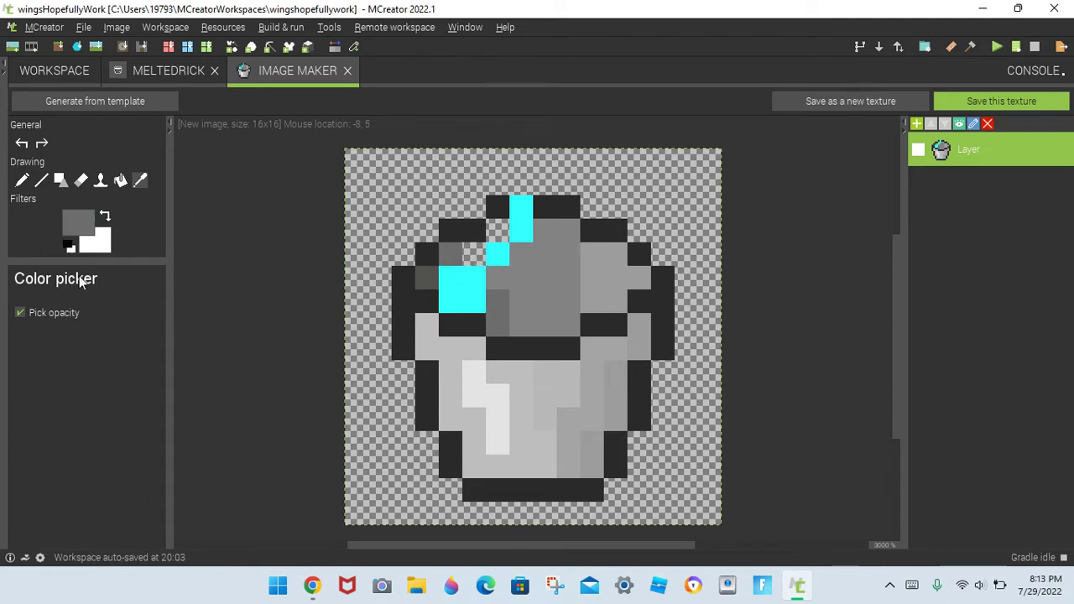
left_click(22, 181)
left_click(474, 254)
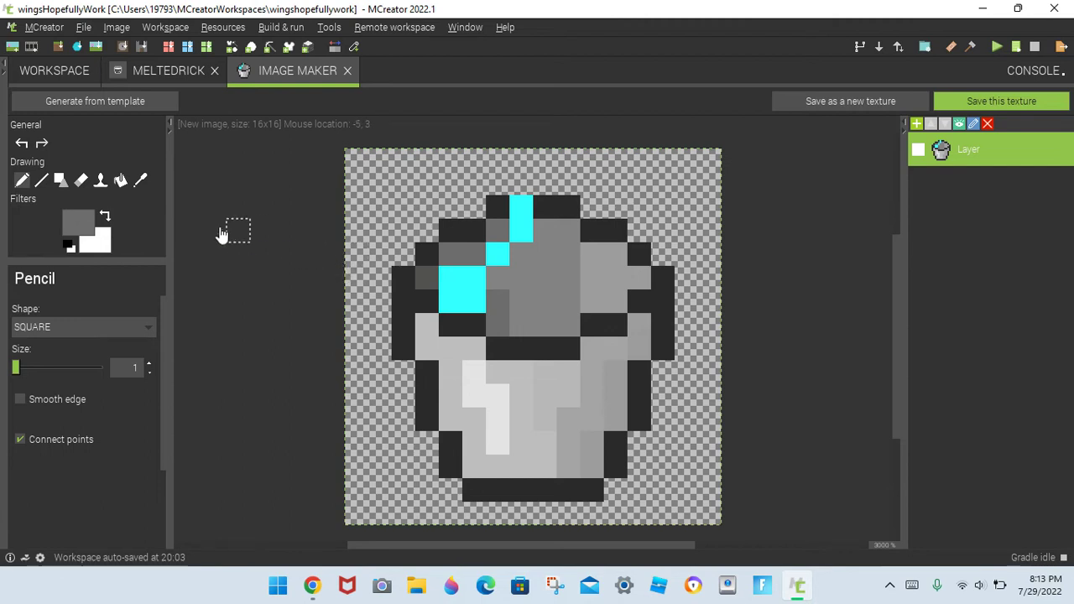
left_click(40, 182)
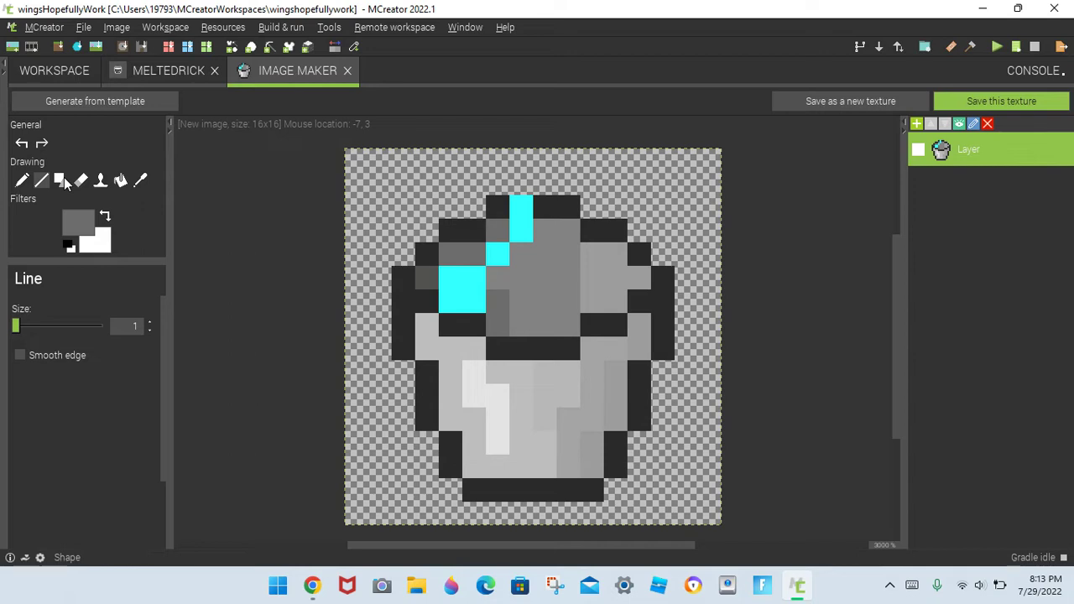
left_click(61, 182)
left_click(100, 181)
left_click(76, 186)
Step: Search the stamp textures for "music" and "not", and close the texture selector without choosing one
left_click(100, 182)
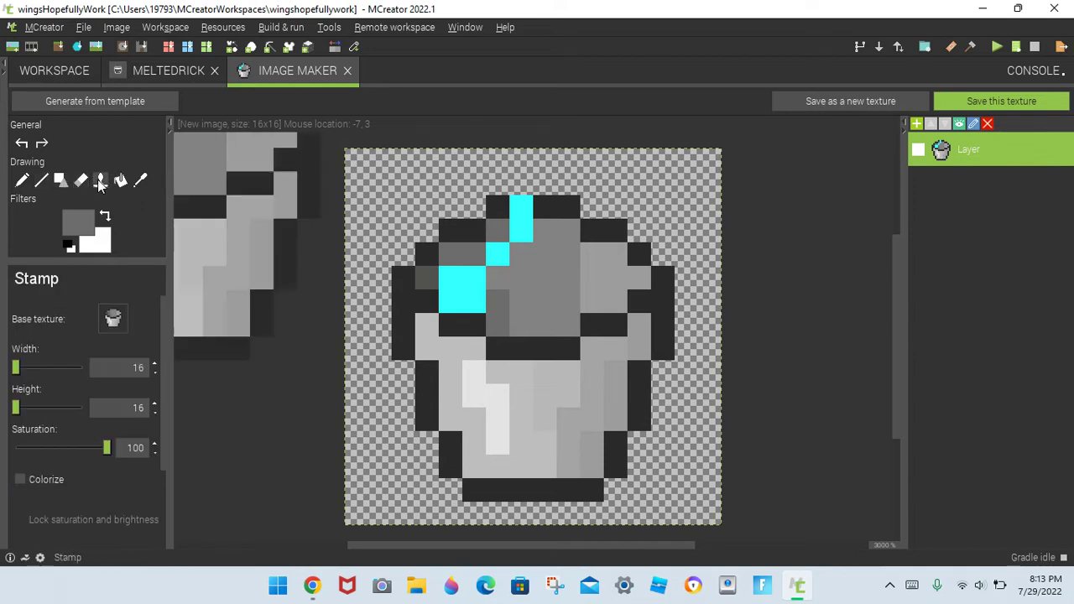
left_click(126, 322)
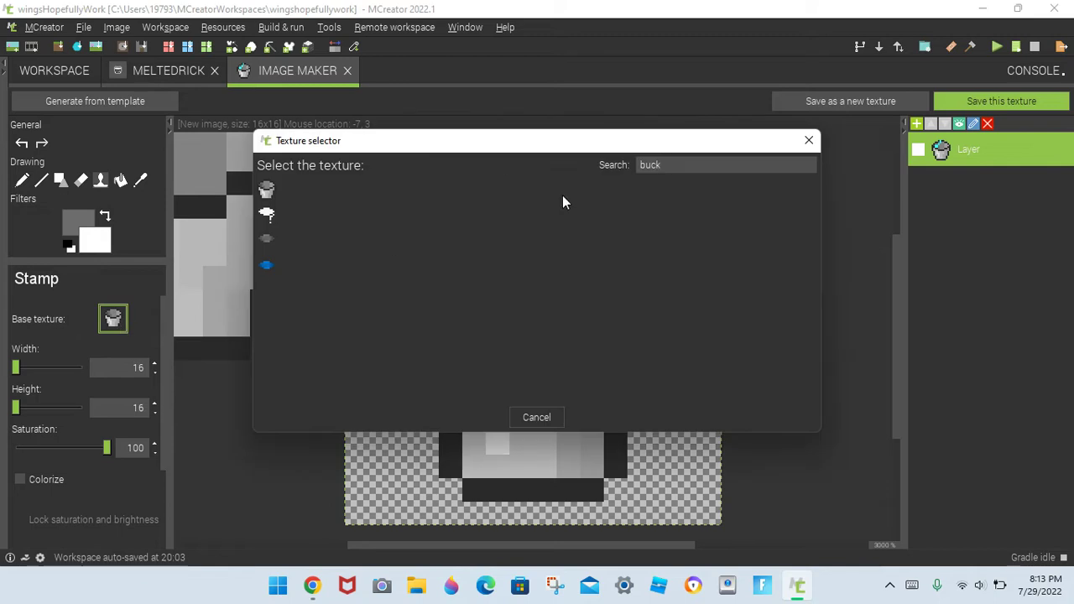
key("BackSpace")
key("BackSpace")
key("BackSpace")
key("BackSpace")
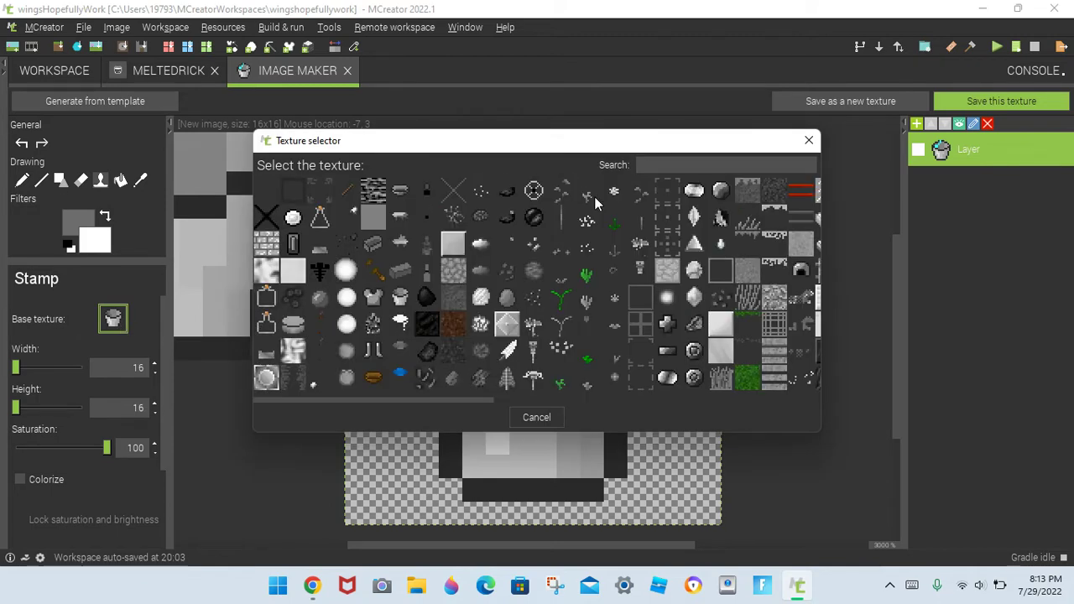
type("music")
key("BackSpace")
key("BackSpace")
key("BackSpace")
key("BackSpace")
key("BackSpace")
type("n")
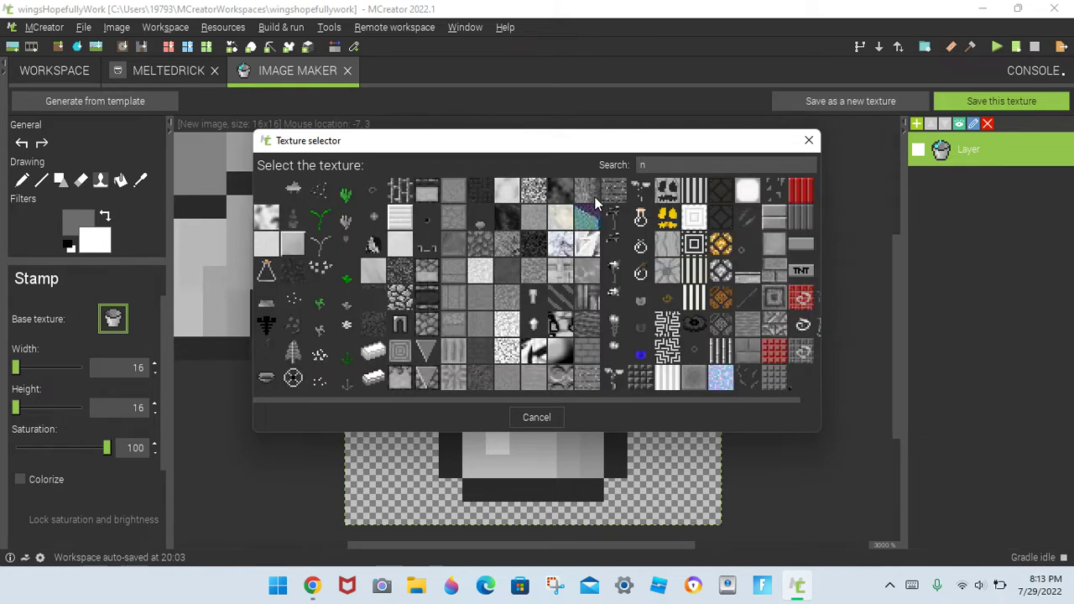
type("ot")
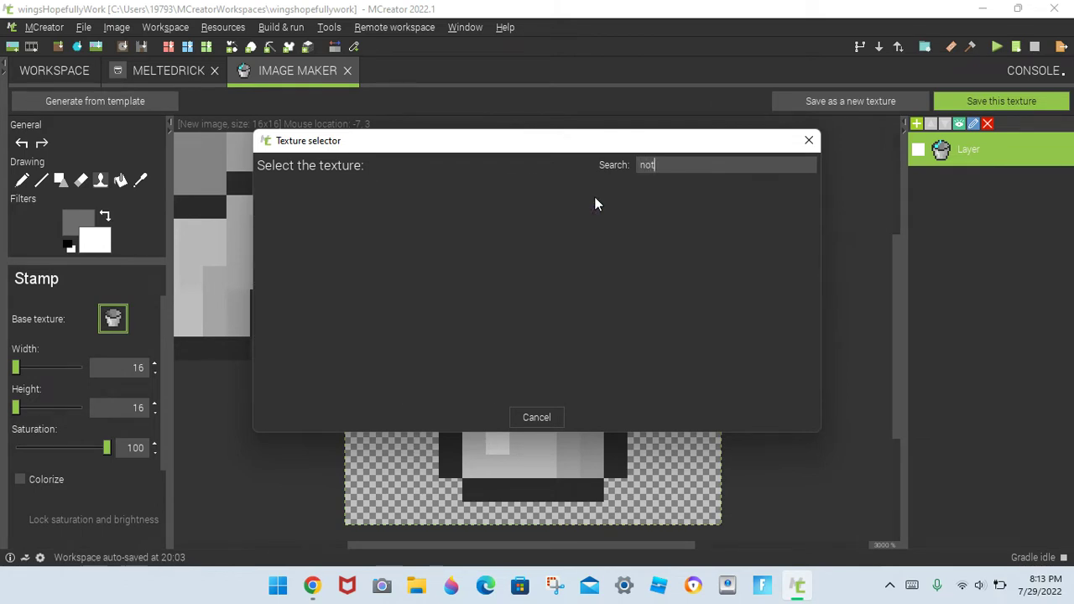
key("BackSpace")
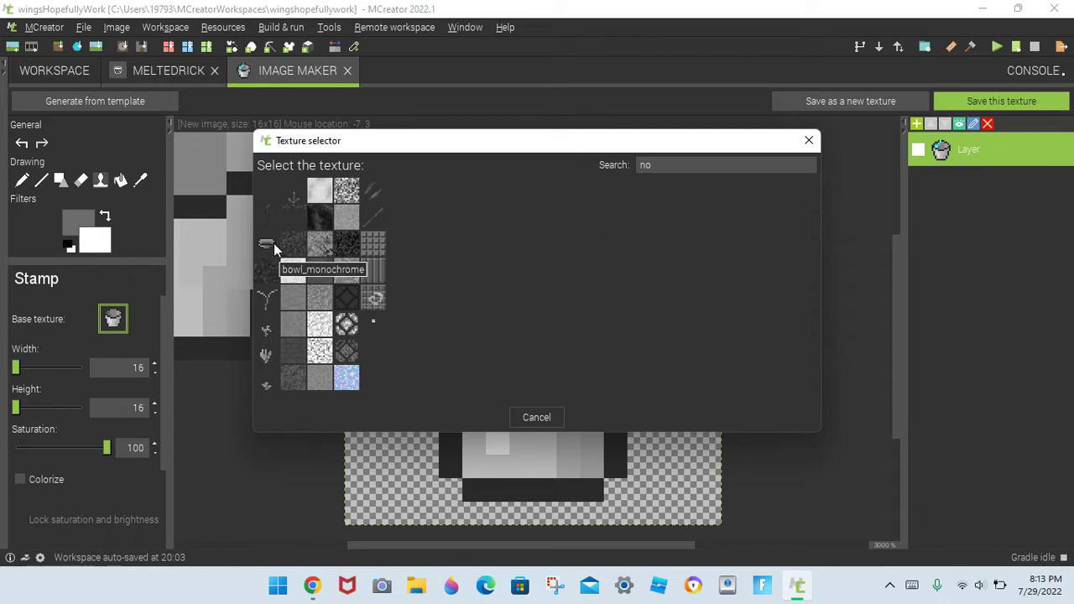
left_click(537, 417)
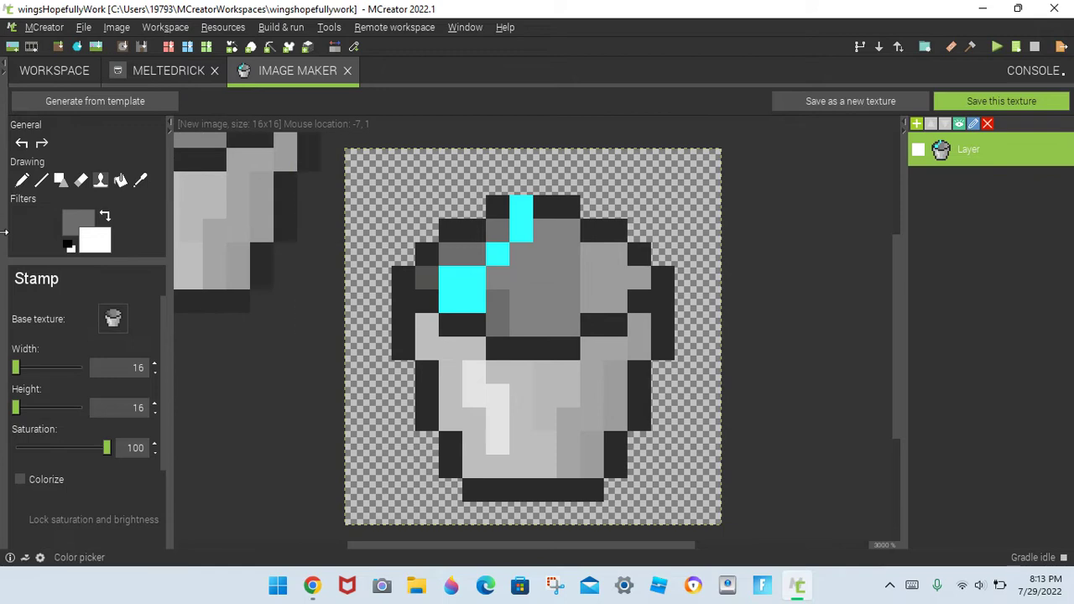
left_click(24, 179)
left_click(71, 220)
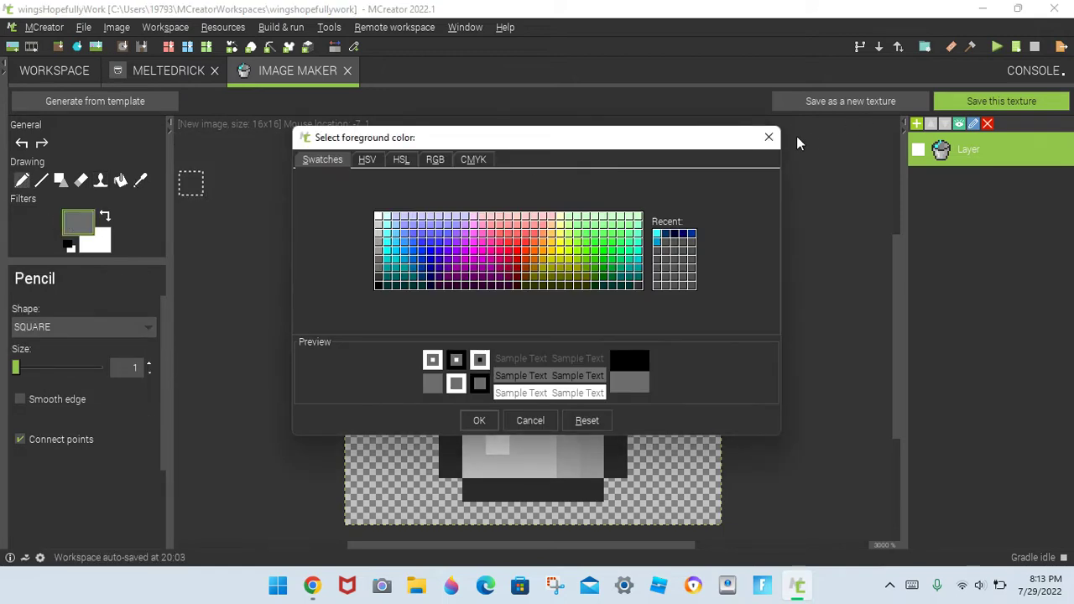
left_click(768, 137)
Step: Sample the cyan from the bucket and pencil two vertical cyan streaks rising out of its opening, widening their bases
left_click(140, 180)
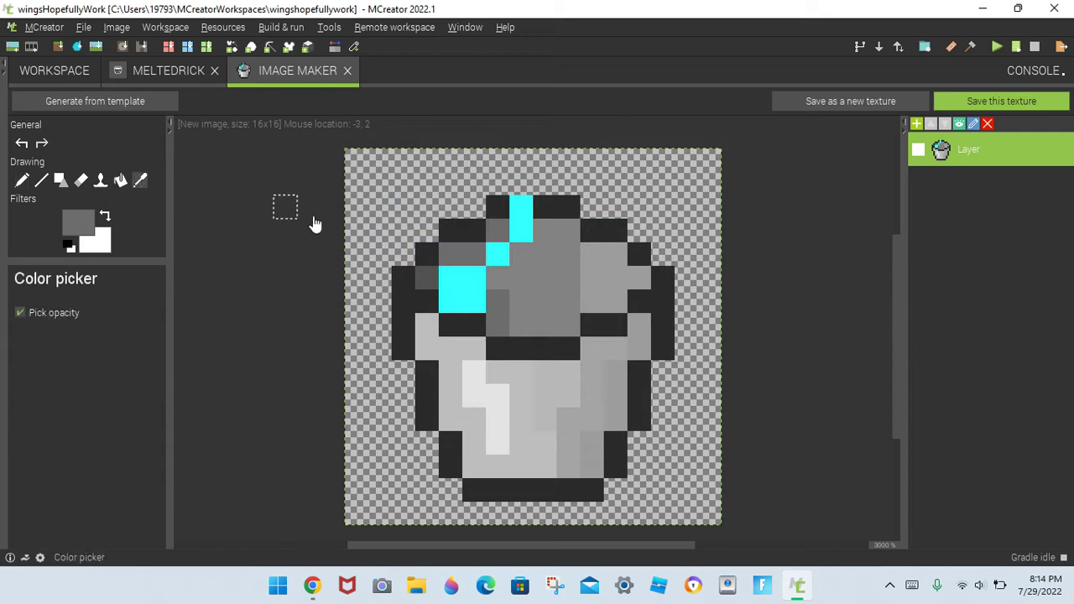
left_click(477, 294)
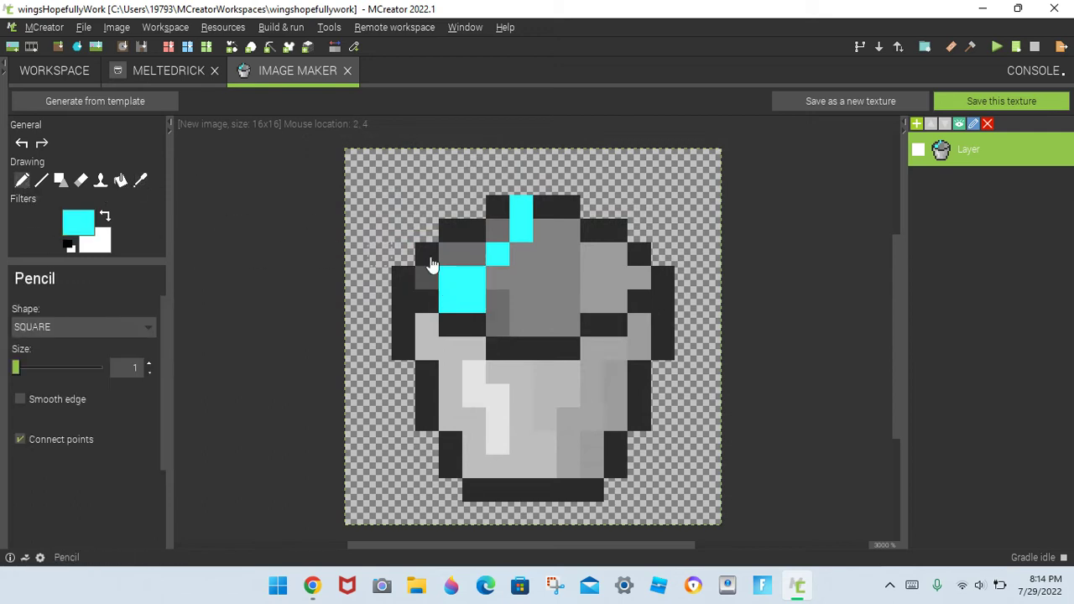
left_click(499, 232)
left_click(498, 210)
mouse_move(519, 222)
left_mouse_down()
mouse_move(504, 281)
mouse_move(515, 280)
mouse_move(482, 281)
mouse_move(467, 265)
mouse_move(515, 305)
mouse_move(498, 211)
mouse_move(508, 168)
mouse_move(515, 191)
left_mouse_up()
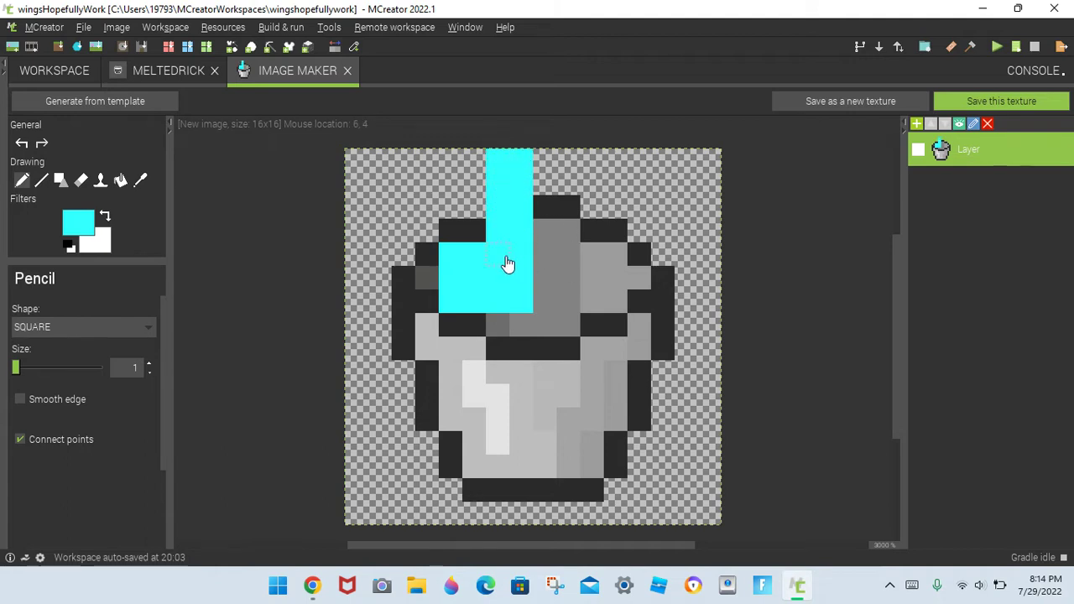
left_click(584, 285)
mouse_move(583, 292)
left_mouse_down()
mouse_move(590, 309)
mouse_move(607, 263)
mouse_move(604, 196)
left_mouse_up()
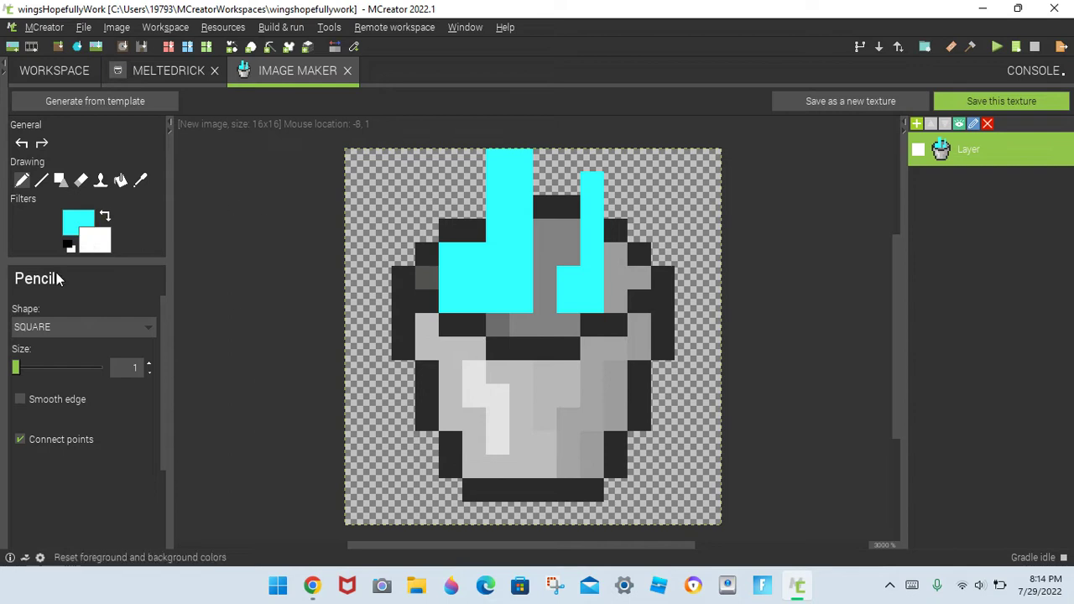
Step: Set the foreground color to pure blue and paint over the remaining gray pixels inside the bucket's opening
left_click(78, 222)
left_click(429, 253)
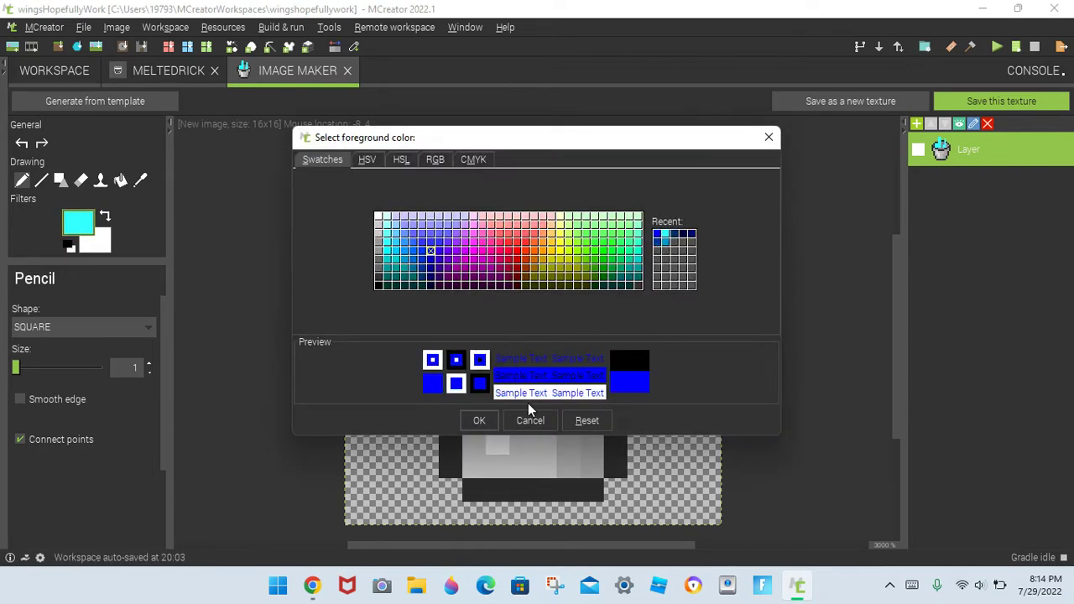
left_click(480, 421)
left_click(427, 276)
left_click(549, 234)
mouse_move(560, 240)
left_mouse_down()
mouse_move(544, 324)
mouse_move(498, 344)
mouse_move(575, 324)
left_mouse_up()
left_click_drag(621, 284, 638, 280)
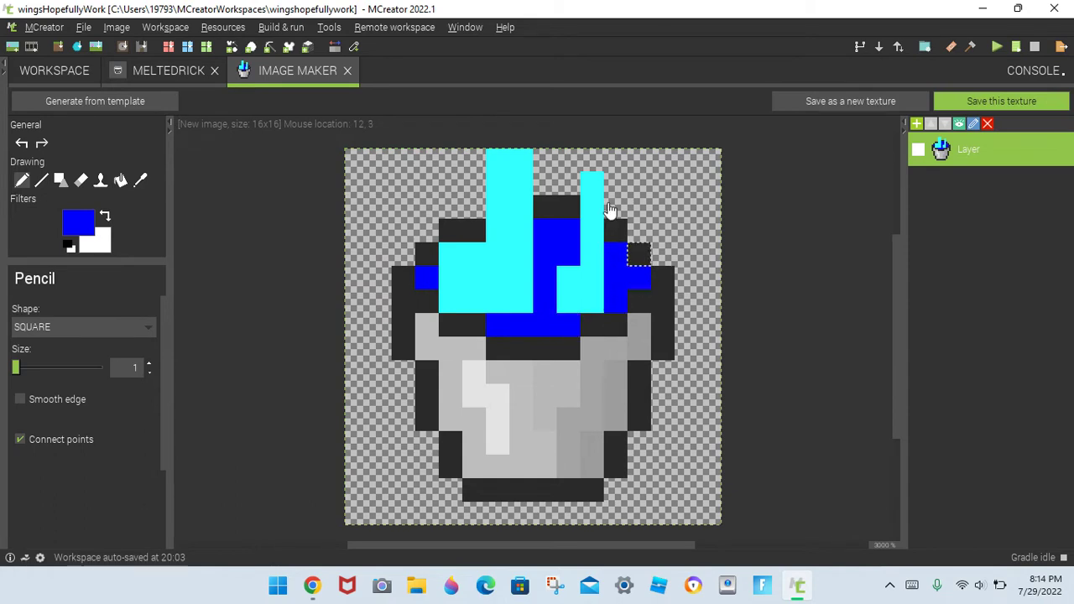
left_click(569, 254)
Step: Erase pixels to narrow the taller cyan streak to one pixel wide and separate both streaks from the cyan patches below
left_click(80, 180)
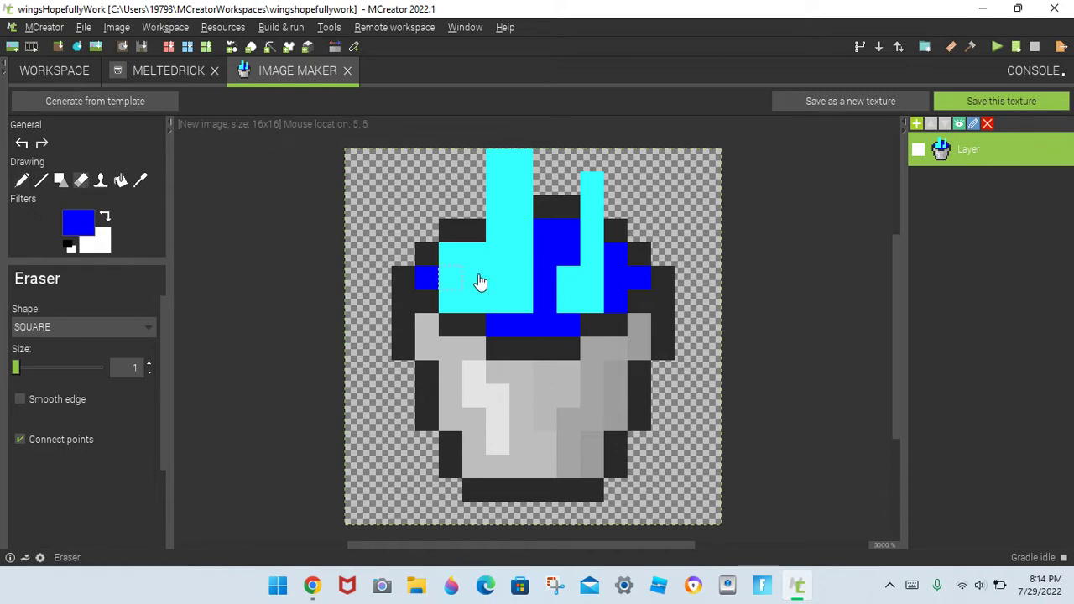
mouse_move(518, 267)
left_mouse_down()
mouse_move(520, 289)
mouse_move(521, 220)
left_mouse_up()
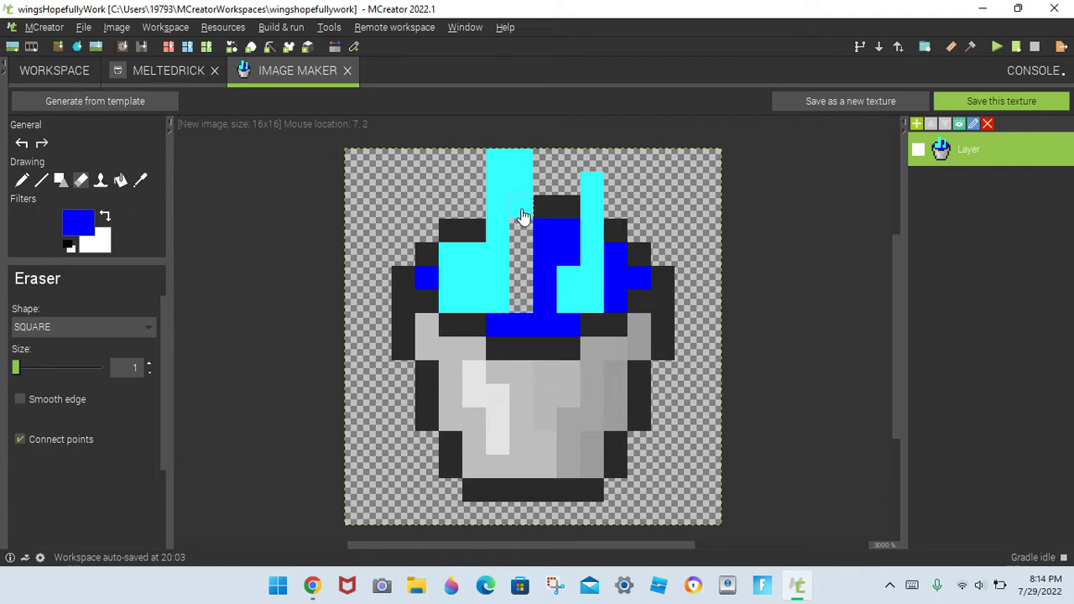
key("ctrl+z")
left_click(505, 223)
left_click_drag(504, 223, 513, 139)
key("ctrl+z")
left_click(557, 253)
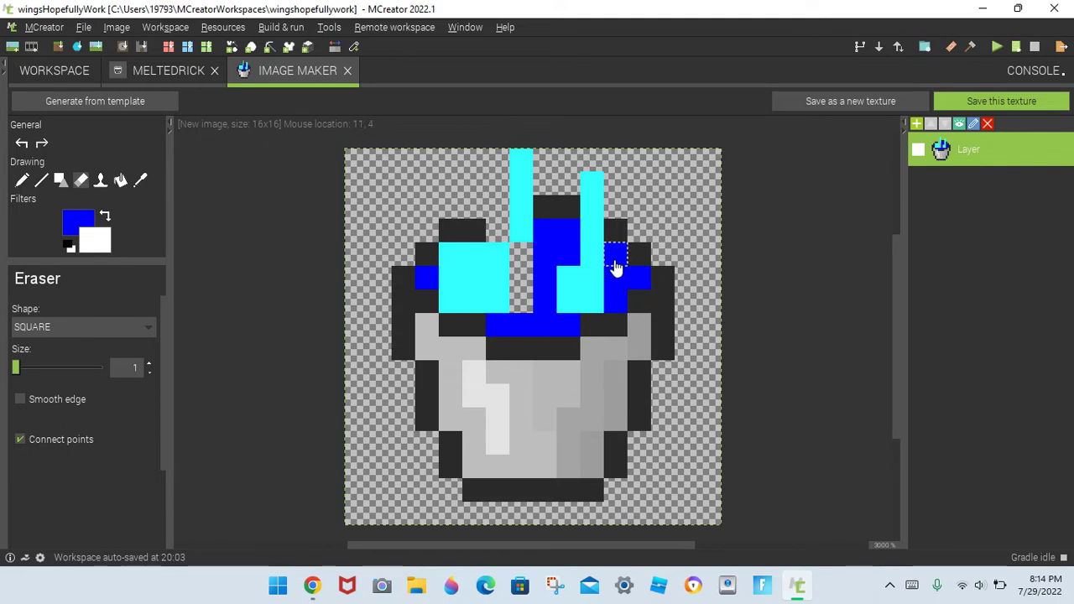
mouse_move(580, 300)
left_mouse_down()
mouse_move(590, 281)
mouse_move(591, 306)
left_mouse_up()
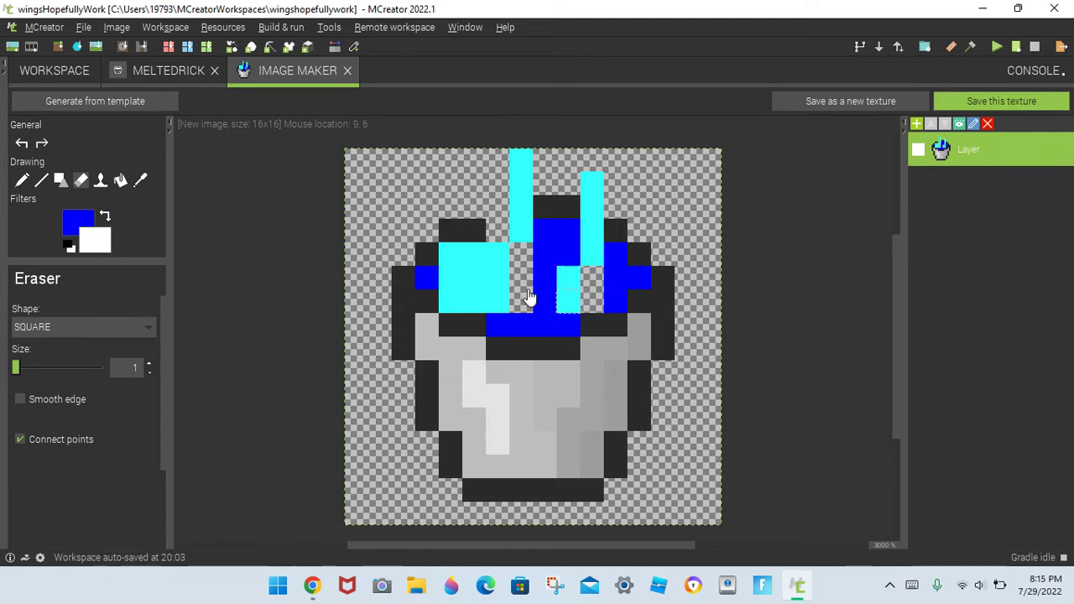
Step: Sample the cyan from the bucket and pencil the smaller cyan patch one pixel column wider toward the larger patch
left_click(141, 181)
left_click(571, 302)
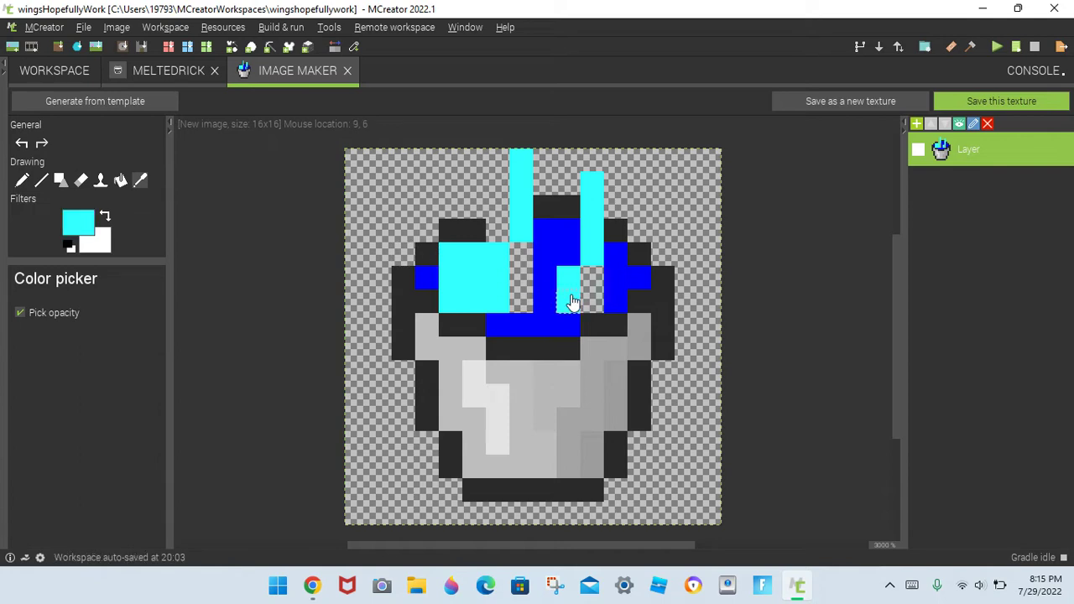
left_click(22, 181)
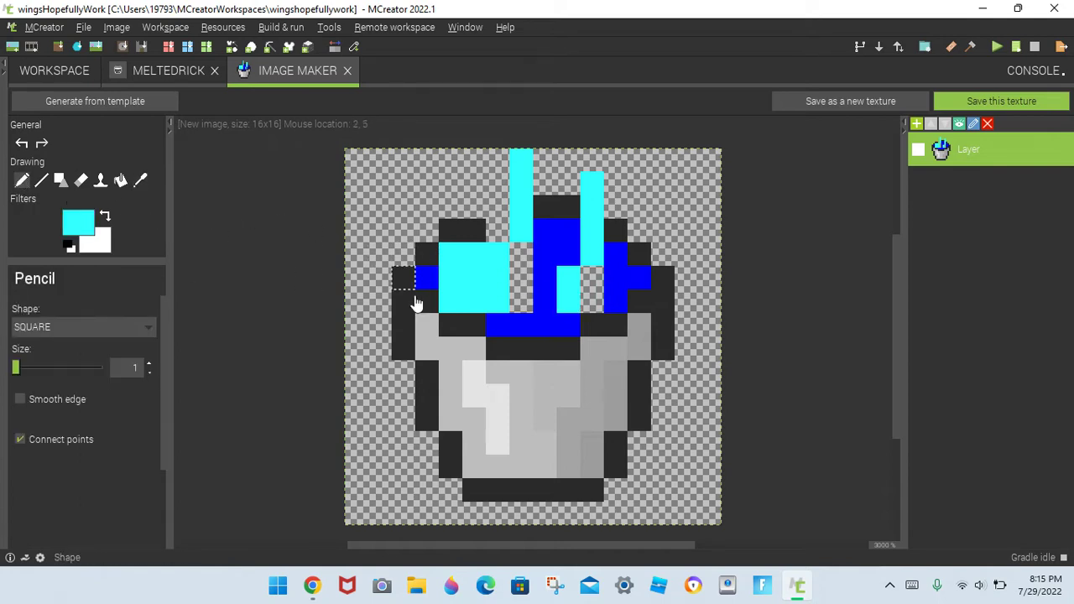
mouse_move(568, 304)
left_mouse_down()
mouse_move(587, 283)
mouse_move(596, 300)
left_mouse_up()
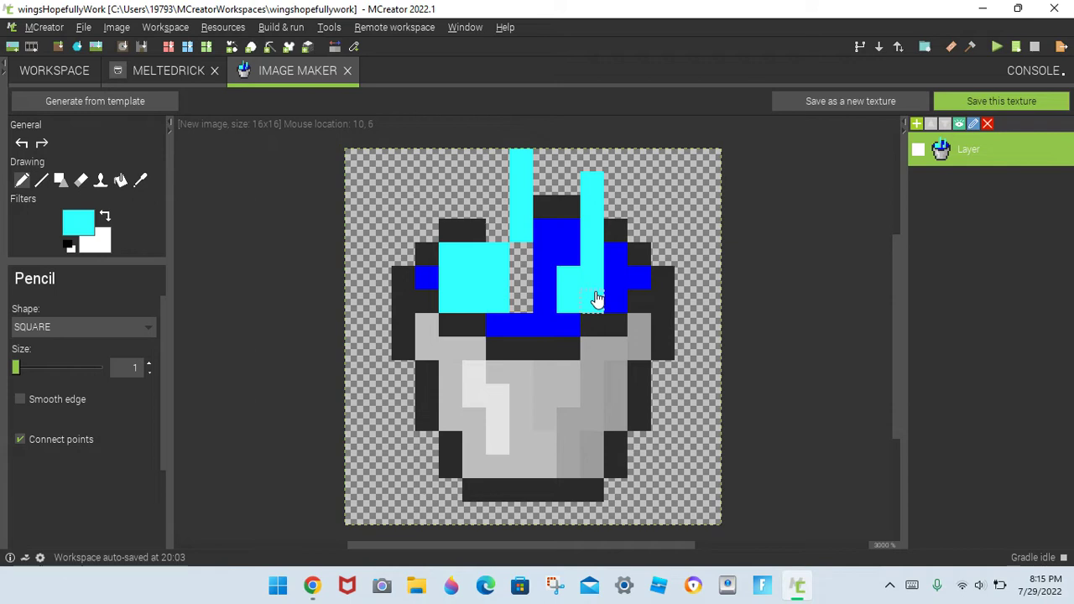
key("ctrl+z")
left_click_drag(551, 284, 544, 304)
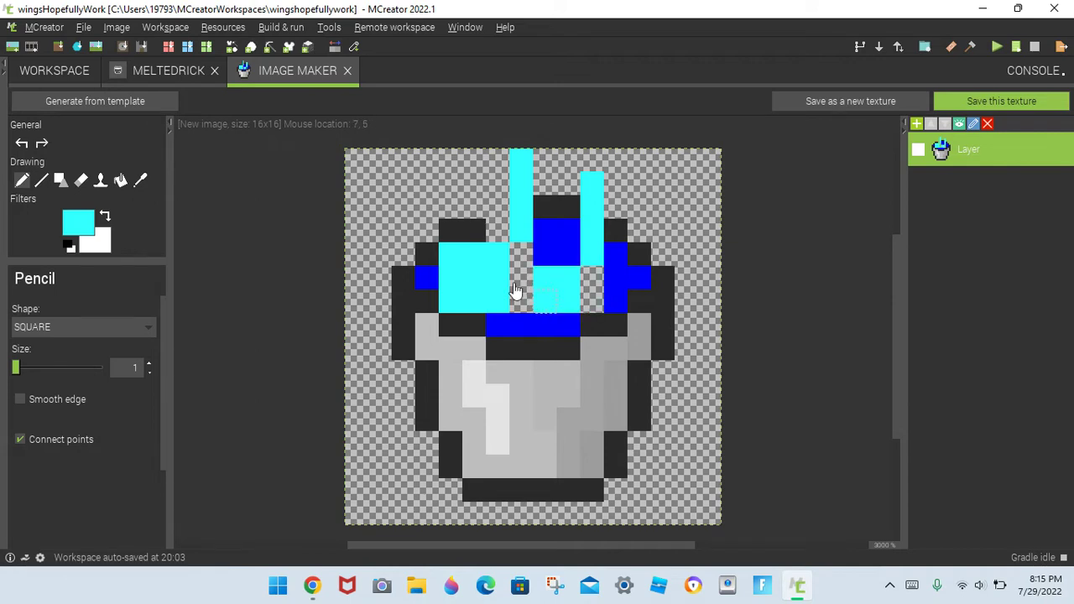
Step: Sample the blue from the bucket and pencil over the transparent gaps below both cyan streaks
left_click(91, 242)
left_click(478, 421)
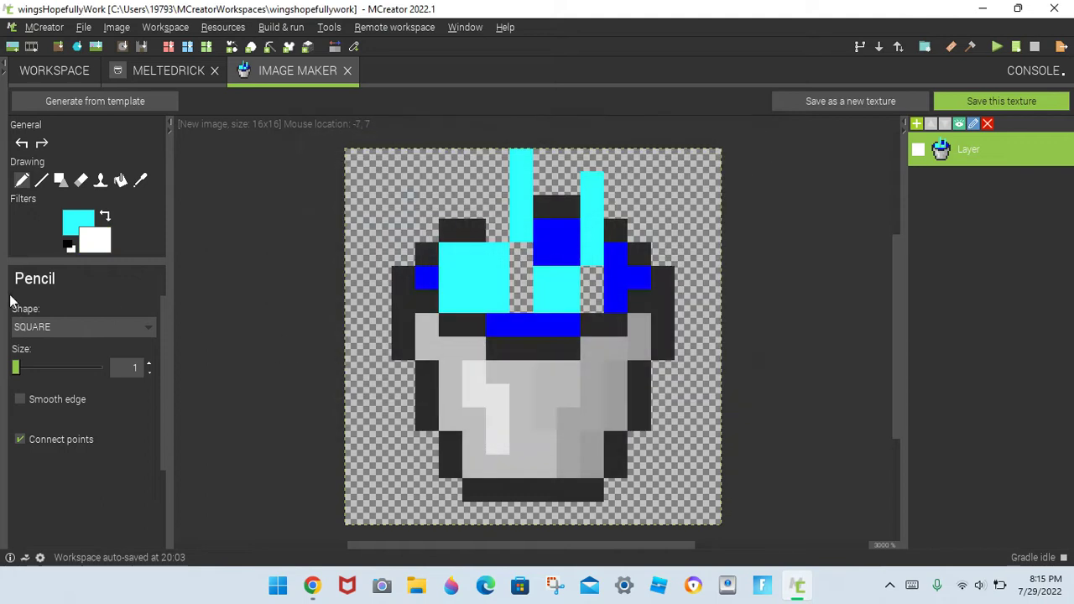
left_click(107, 216)
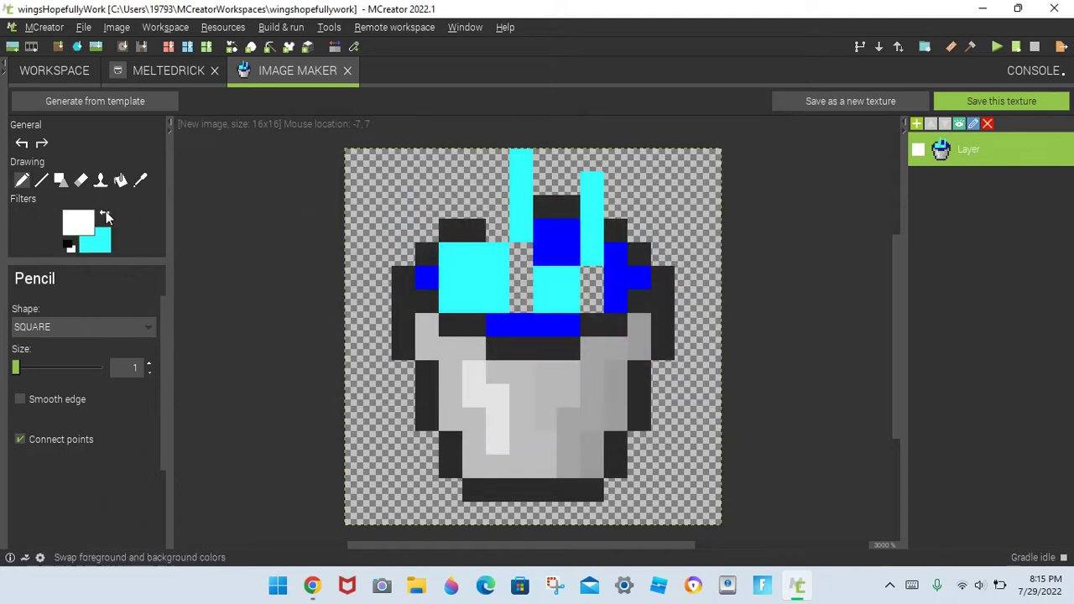
left_click(143, 182)
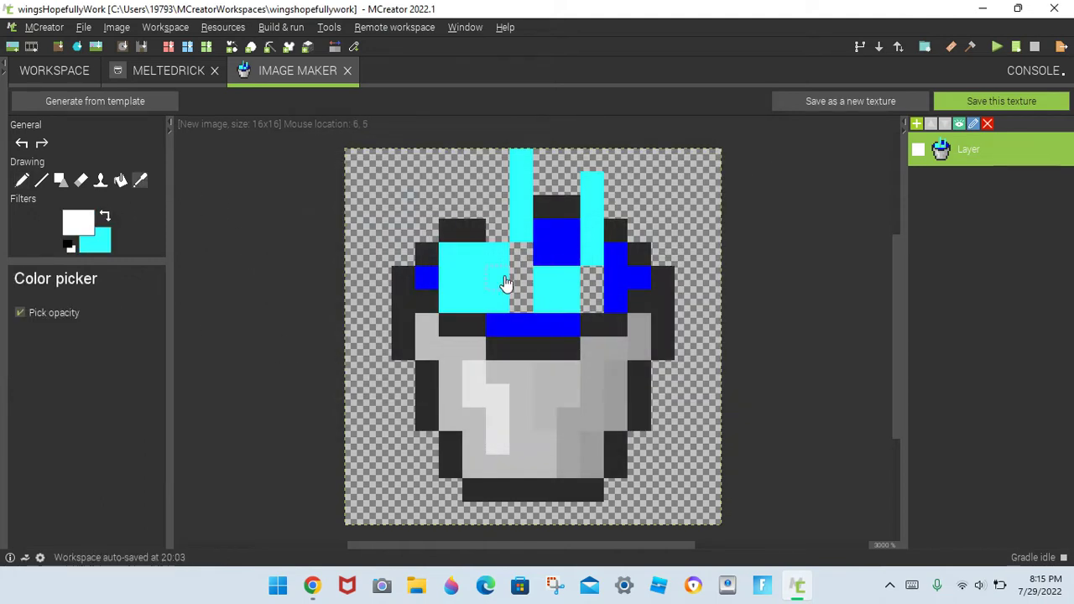
left_click(502, 332)
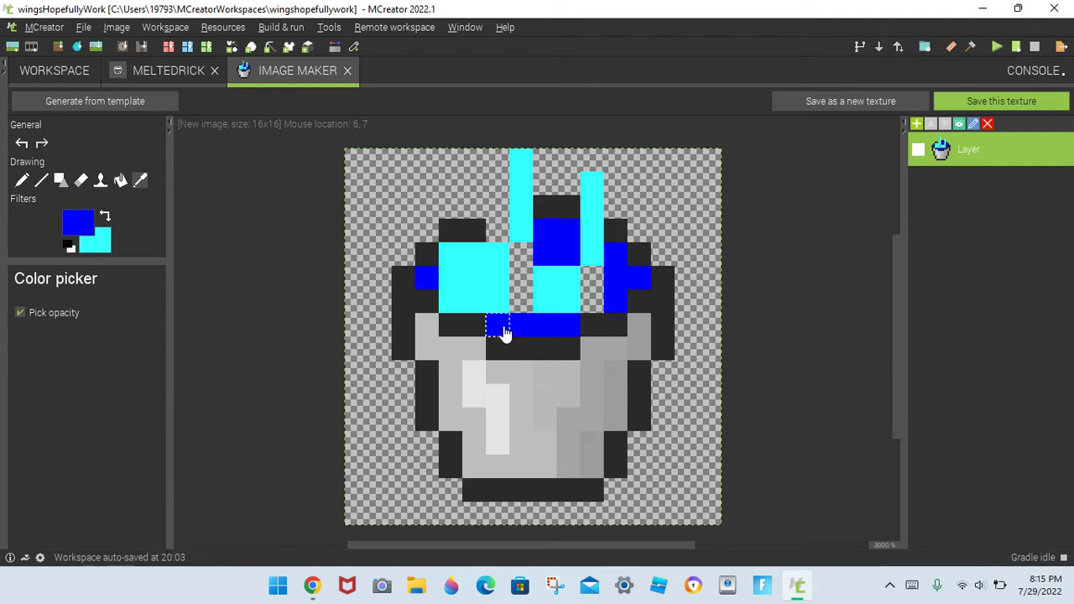
left_click(522, 270)
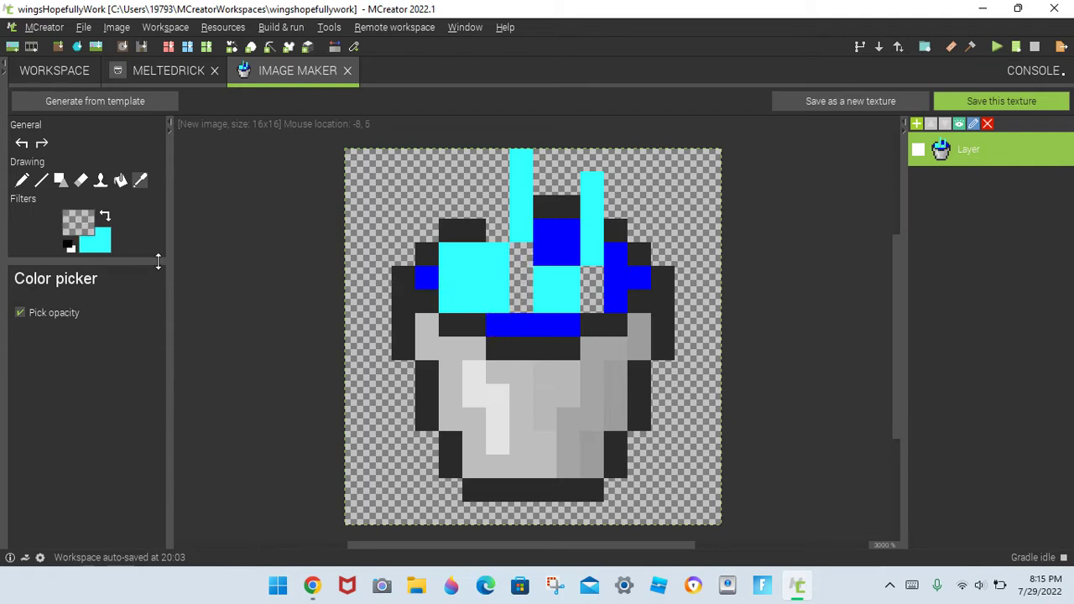
left_click(524, 330)
left_click(22, 181)
mouse_move(521, 248)
left_mouse_down()
mouse_move(532, 280)
mouse_move(521, 304)
mouse_move(588, 290)
mouse_move(598, 304)
left_mouse_up()
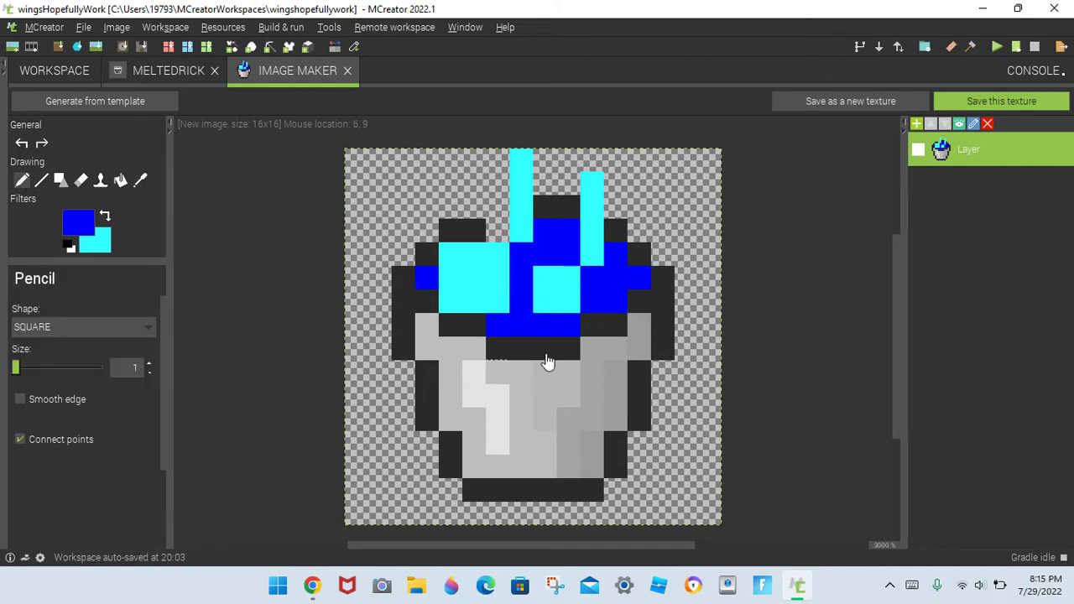
Step: Sample the dark gray outline color and pencil two rim pixels directly beside the taller cyan streak
left_click(139, 183)
left_click(470, 231)
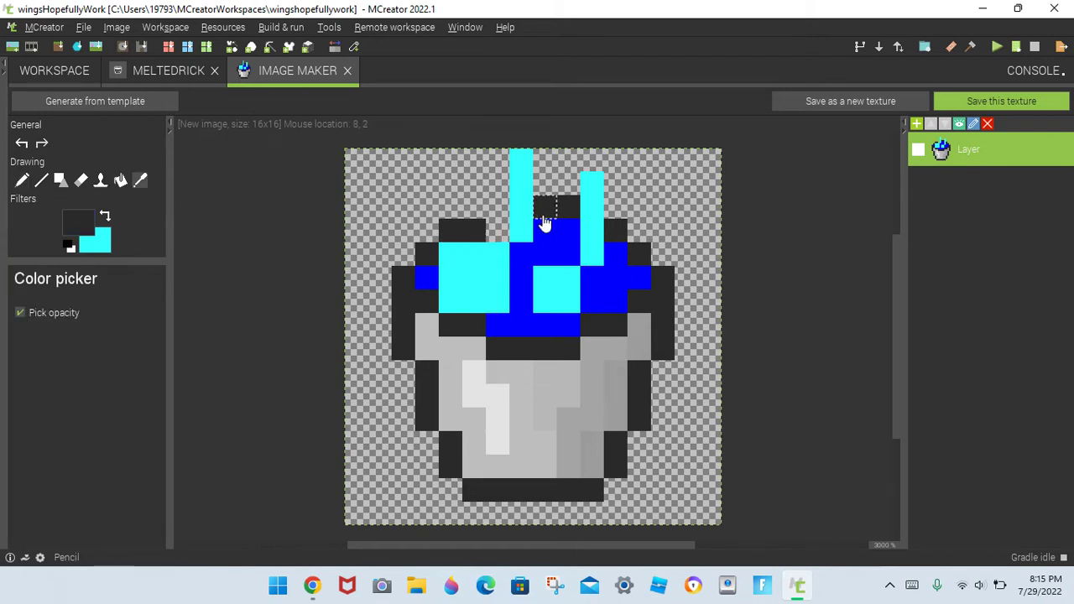
left_click(22, 181)
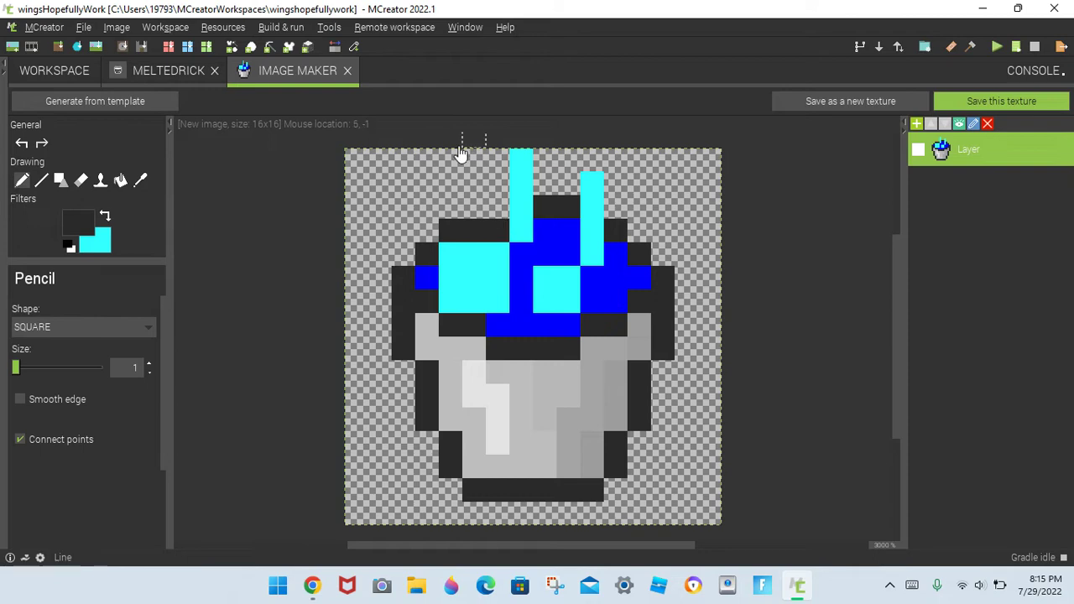
left_click(499, 214)
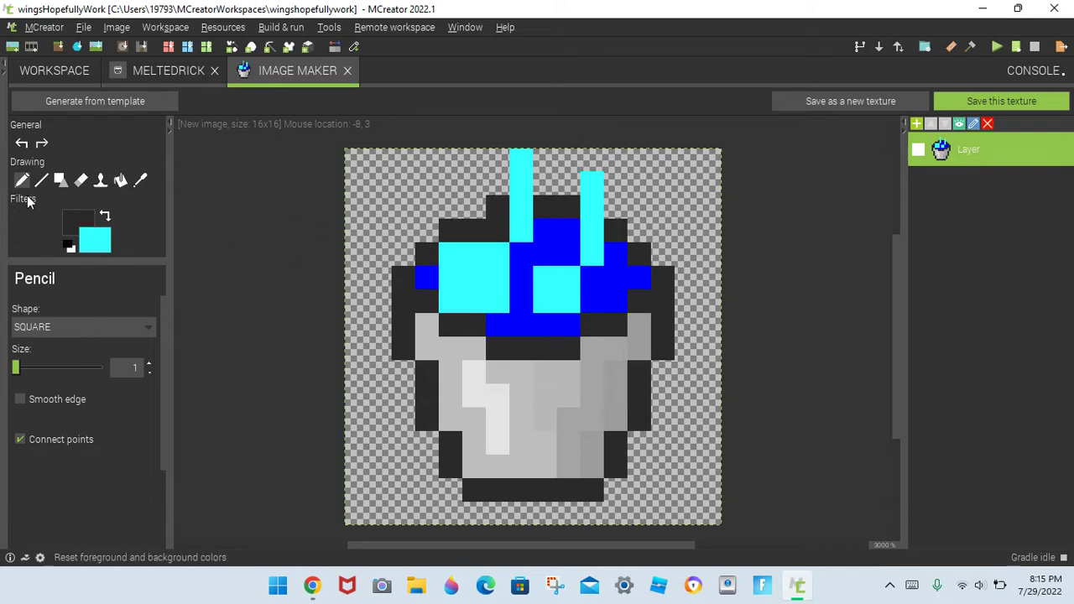
Step: Sample the blue again and paint two pixels of the dark rim just above the larger cyan patch
left_click(140, 181)
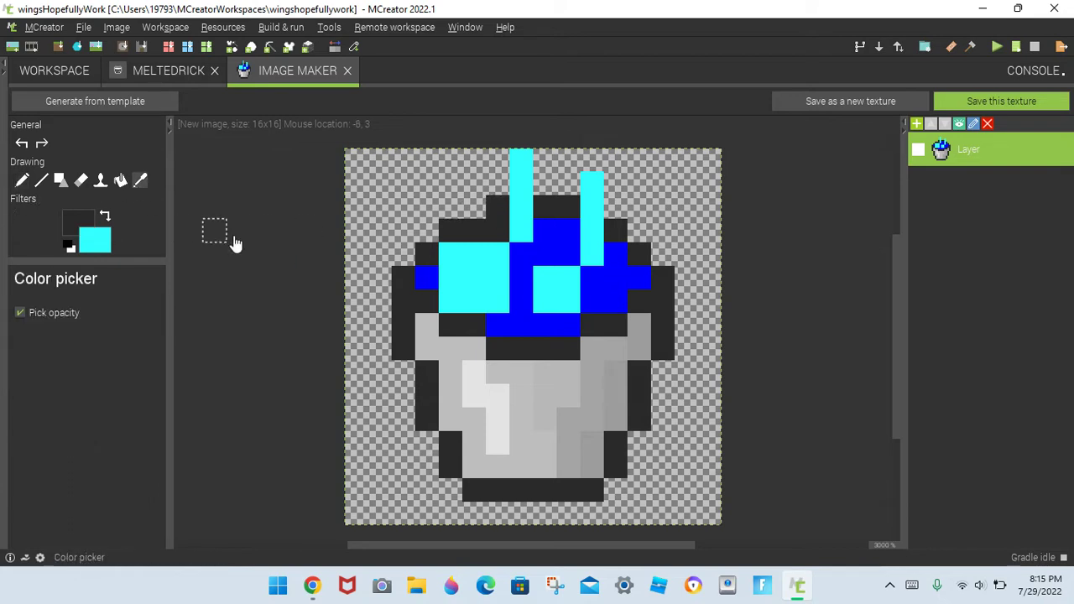
left_click(377, 216)
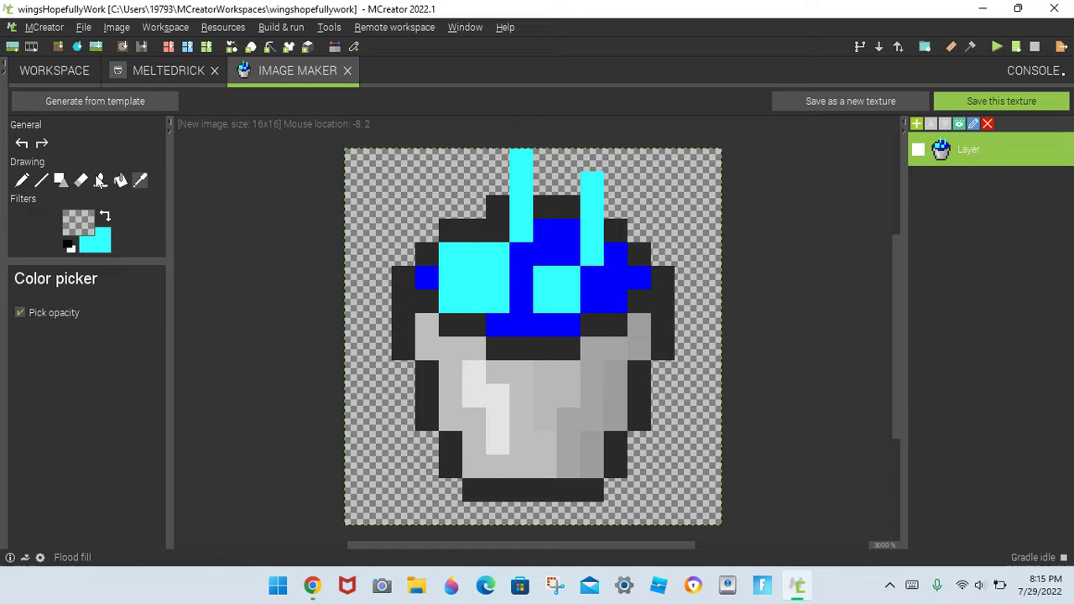
left_click(527, 302)
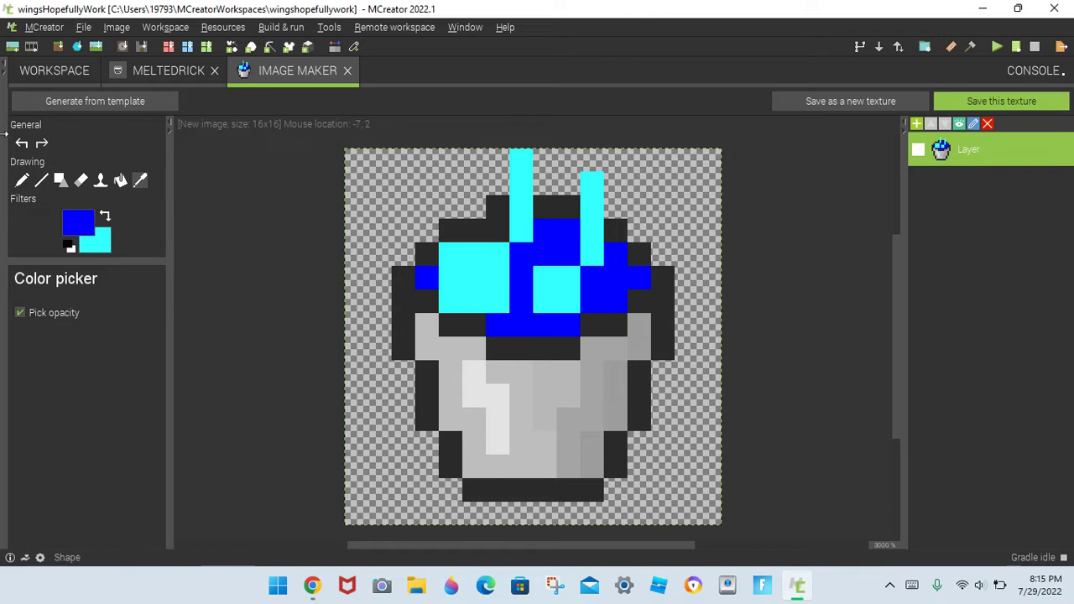
left_click(25, 181)
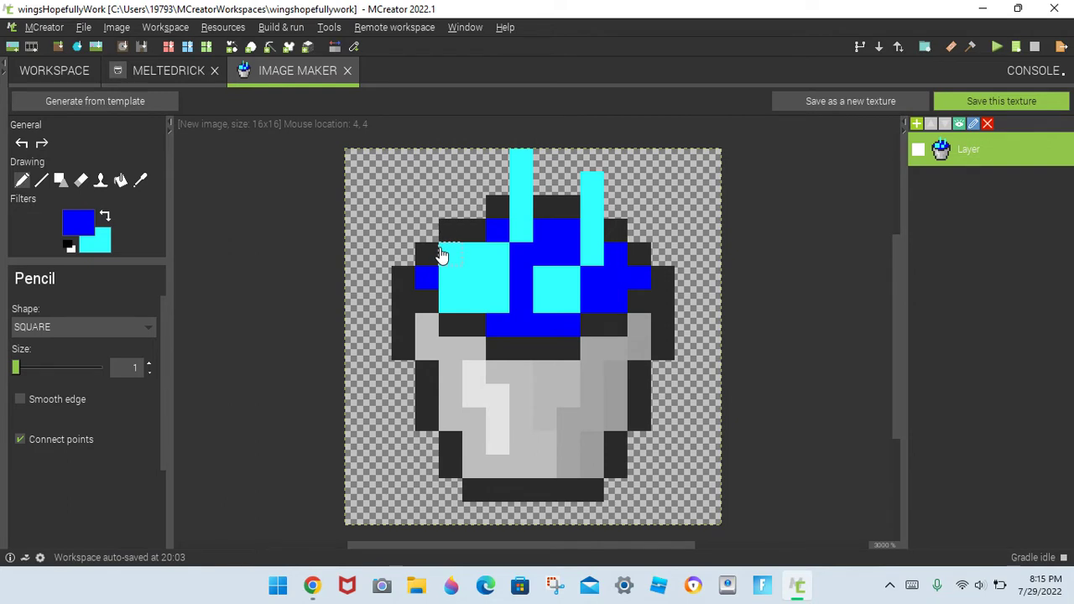
left_click(482, 223)
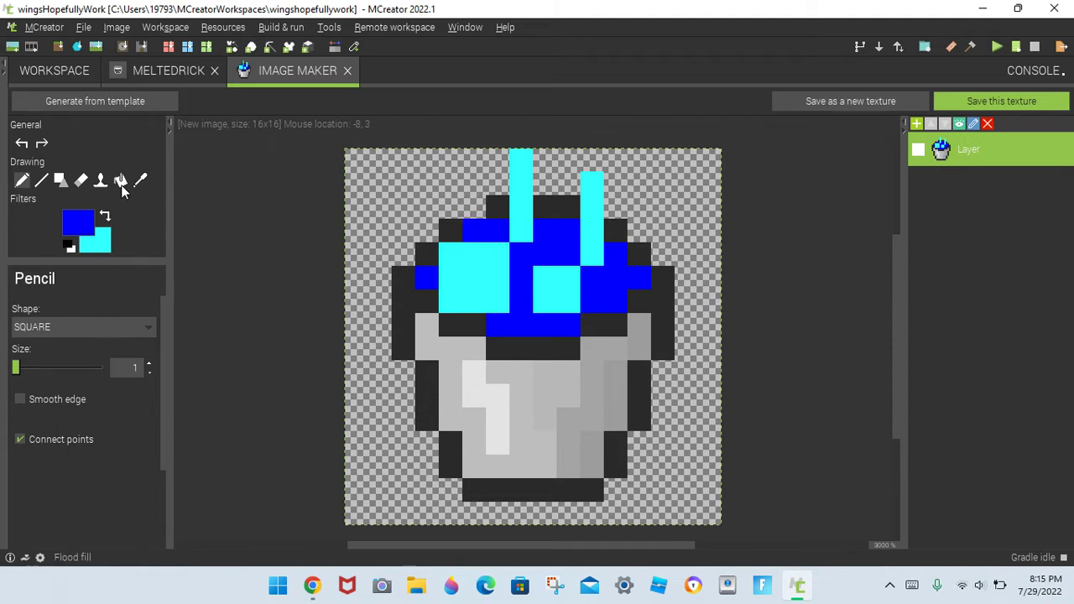
Step: Sample the dark gray again and extend the upper rim outline by one pixel above the newly painted blue pixels
left_click(140, 181)
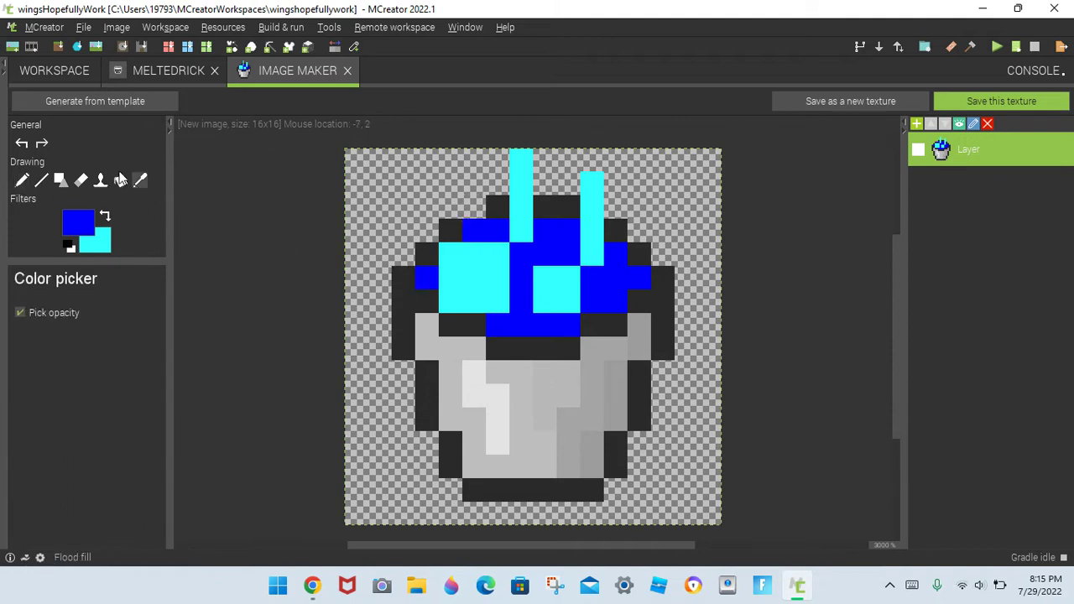
left_click(22, 180)
left_click(474, 211)
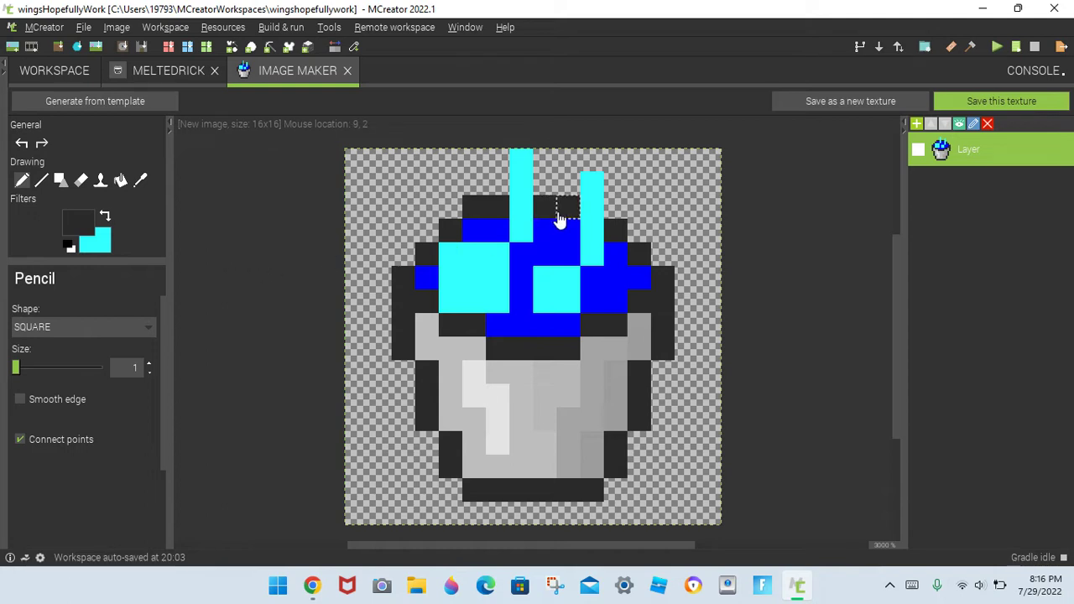
left_click(588, 239)
Step: Save the bucket drawing as a texture named melted_rickroll_notes
left_click(1017, 102)
left_click(535, 306)
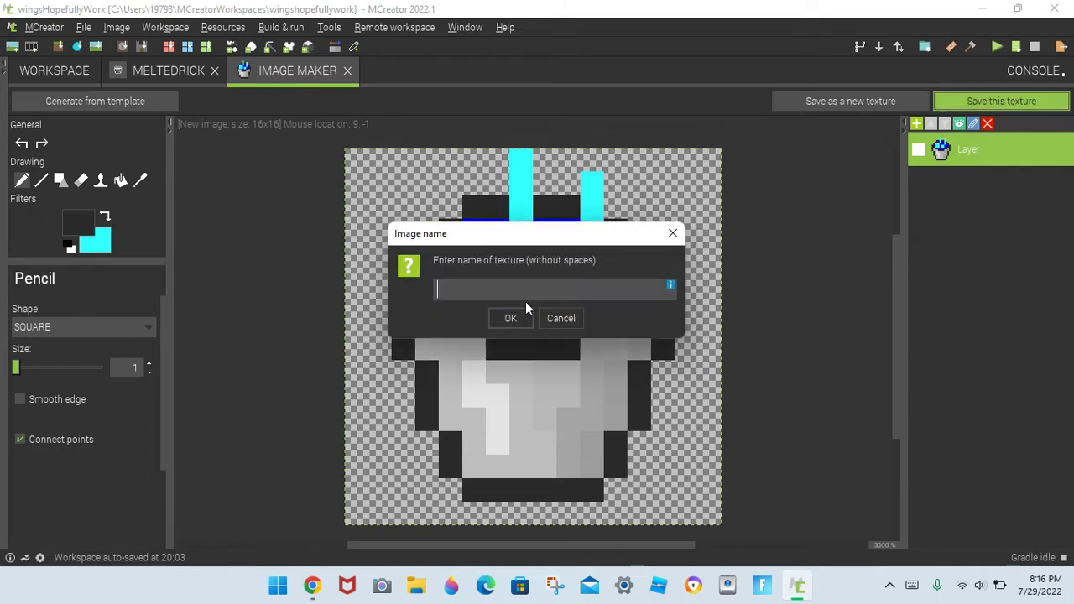
type("MElted")
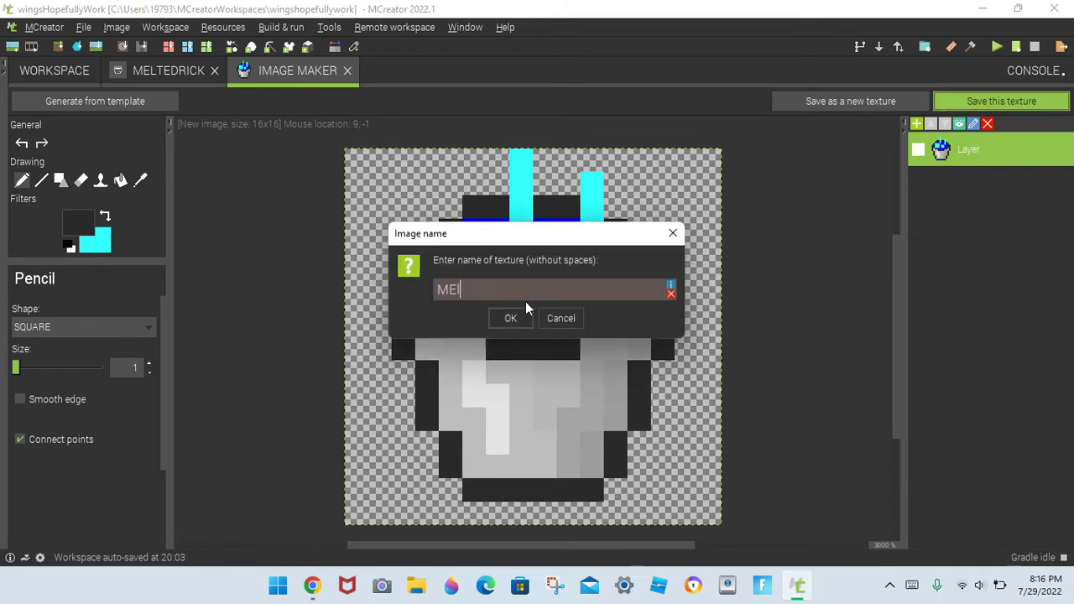
key("BackSpace")
key("BackSpace")
key("BackSpace")
key("BackSpace")
key("BackSpace")
key("BackSpace")
type("melted")
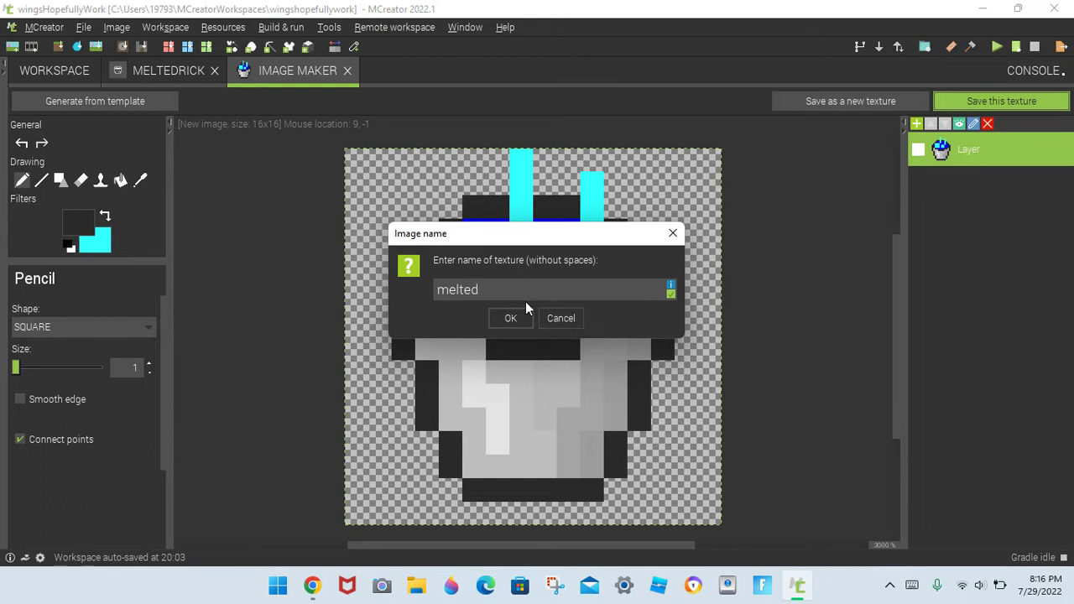
type("_rickroll_notes")
left_click(508, 318)
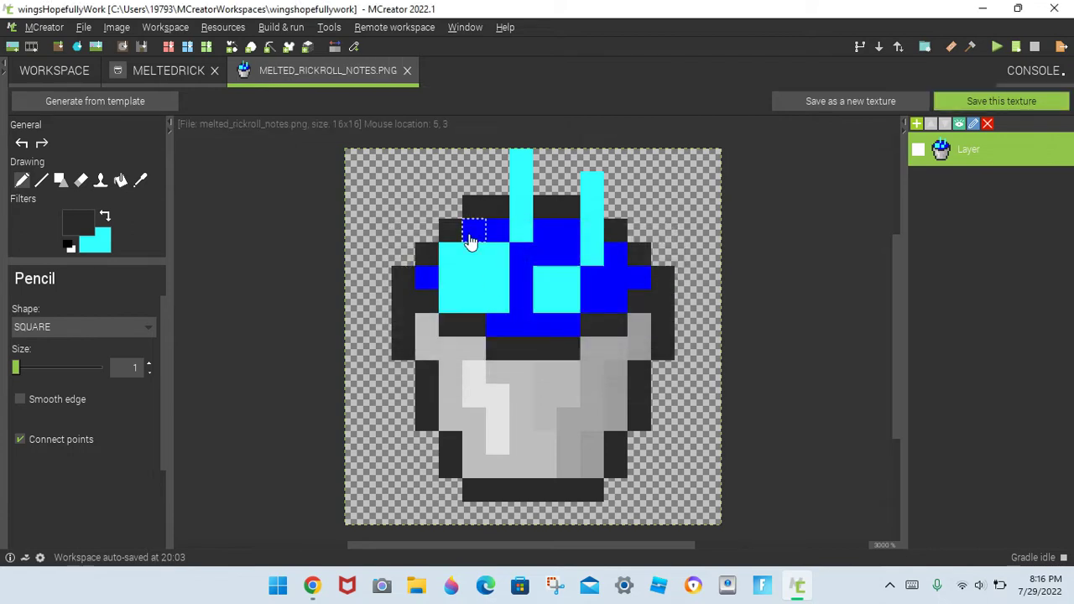
Step: Close the image editor and assign the melted_rickroll_notes texture to the fluid's bucket
left_click(408, 72)
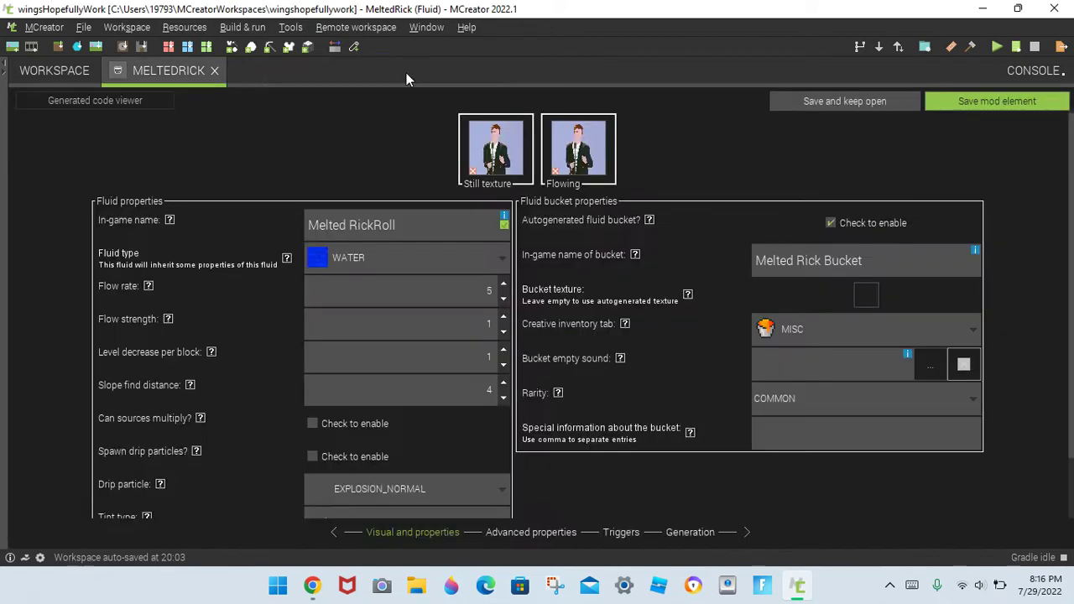
left_click(866, 293)
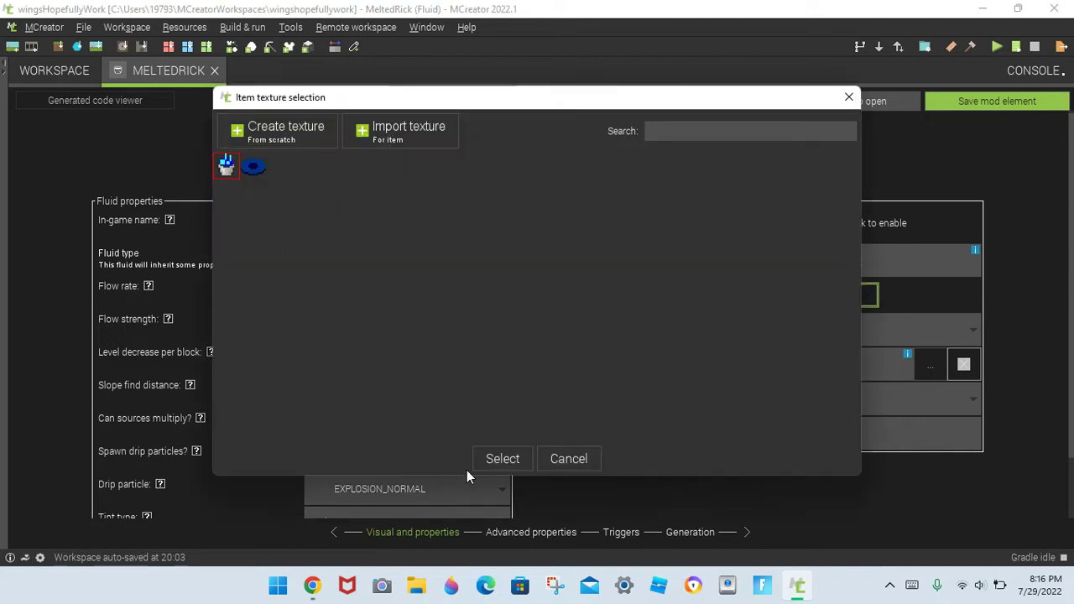
left_click(494, 462)
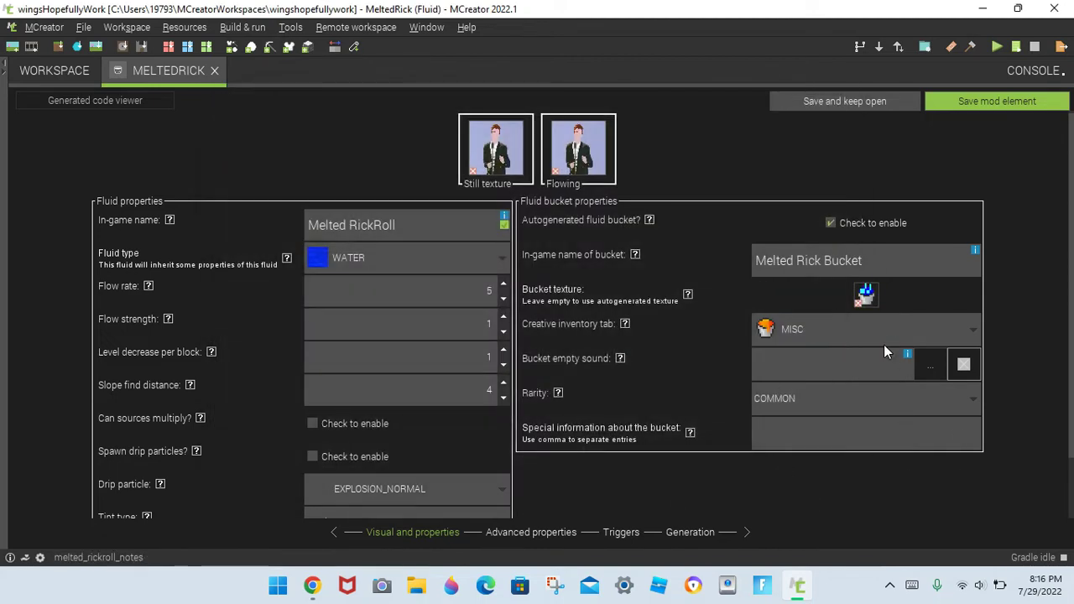
Step: Filter the sounds by "music" and set the bucket empty sound to music.under_water
left_click(932, 366)
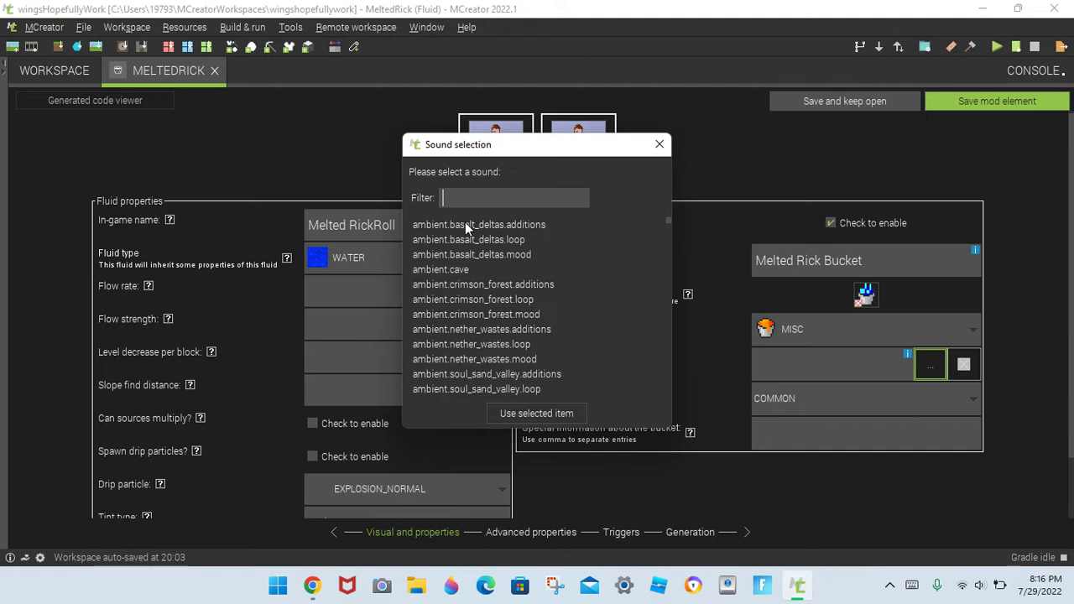
type("music")
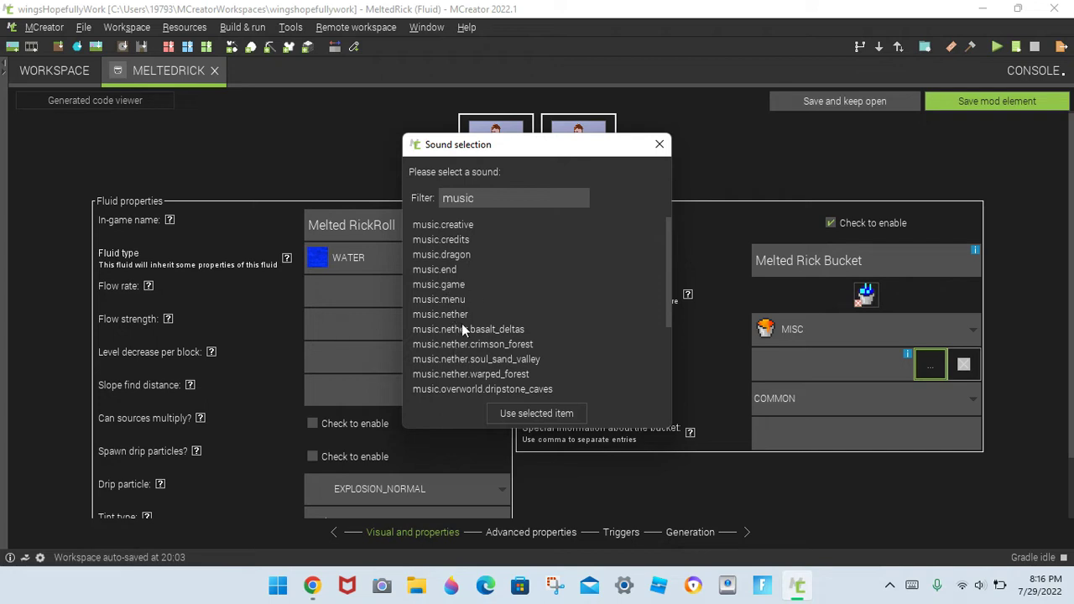
scroll(557, 337, "down", 2)
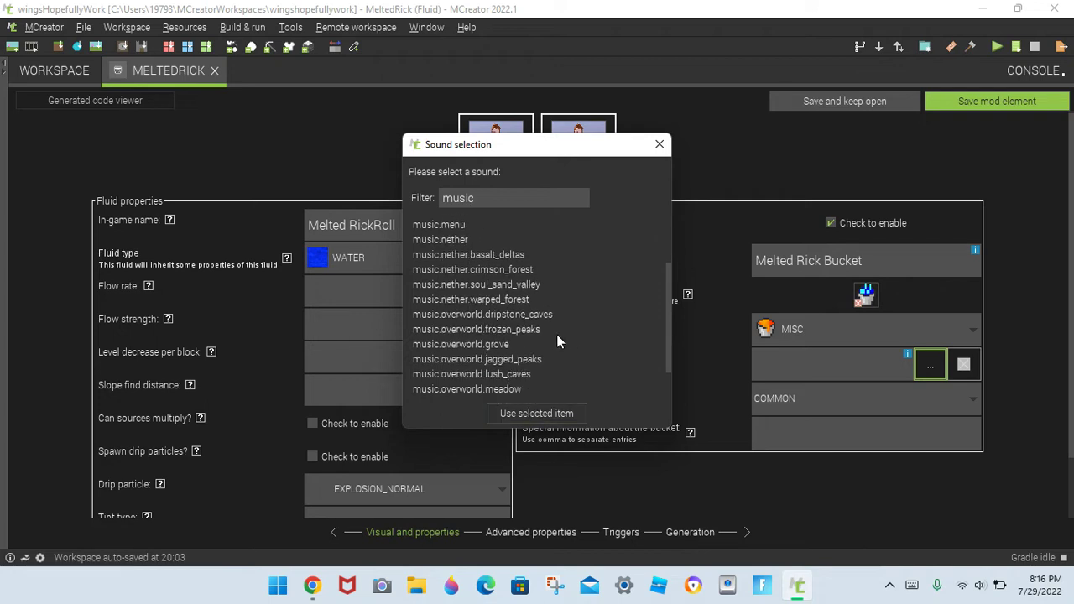
scroll(495, 383, "down", 1)
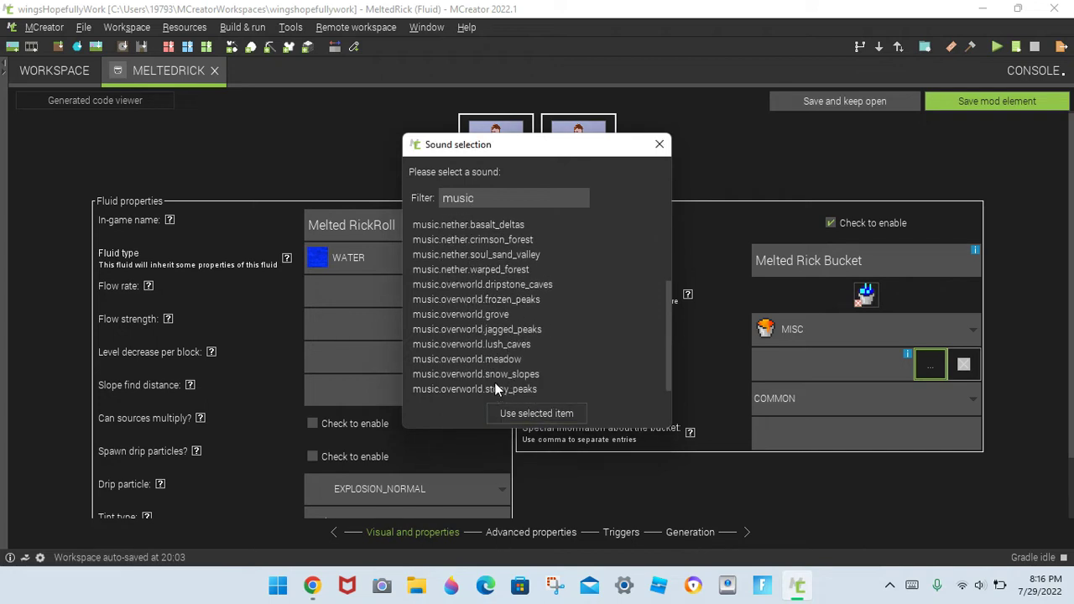
scroll(571, 340, "down", 1)
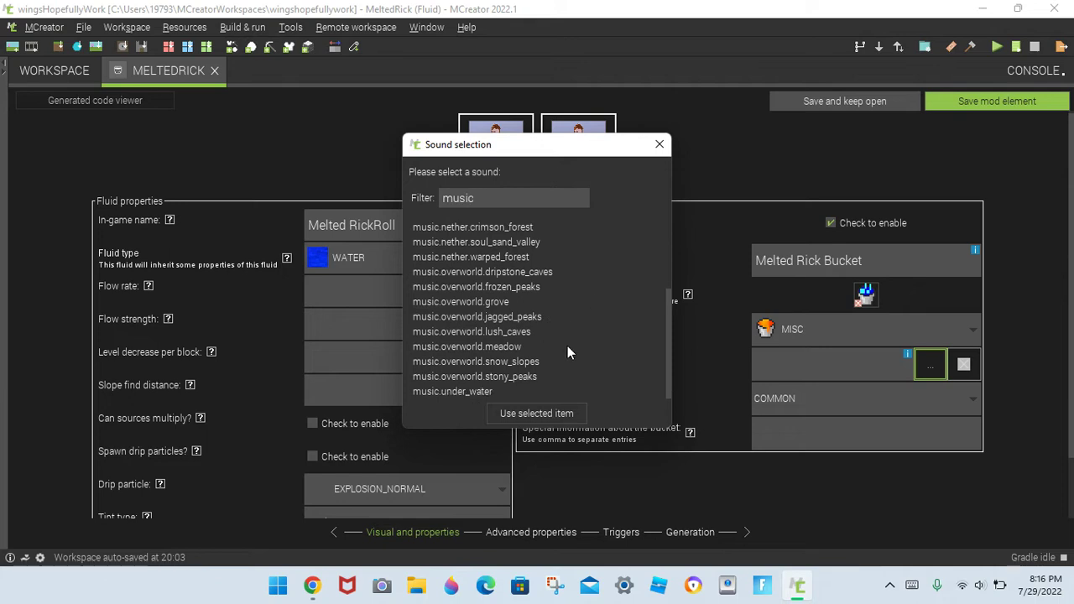
left_click(483, 392)
left_click(537, 413)
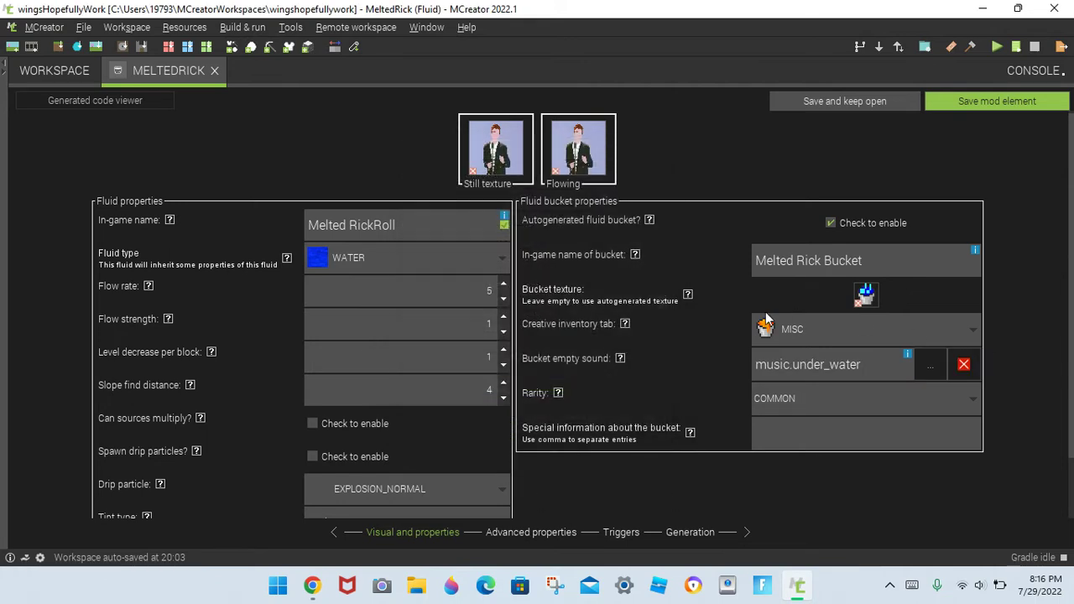
Step: Set the bucket's rarity to EPIC and enter "hehehehehe rickrolllllllll" as its special information
left_click(811, 400)
left_click(806, 467)
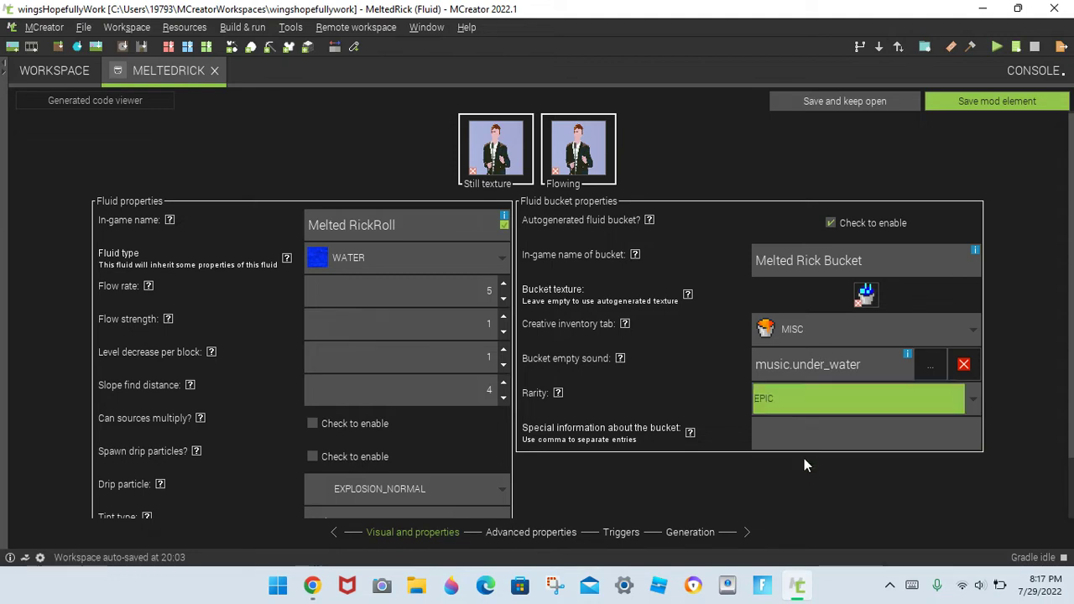
left_click(802, 437)
type("he")
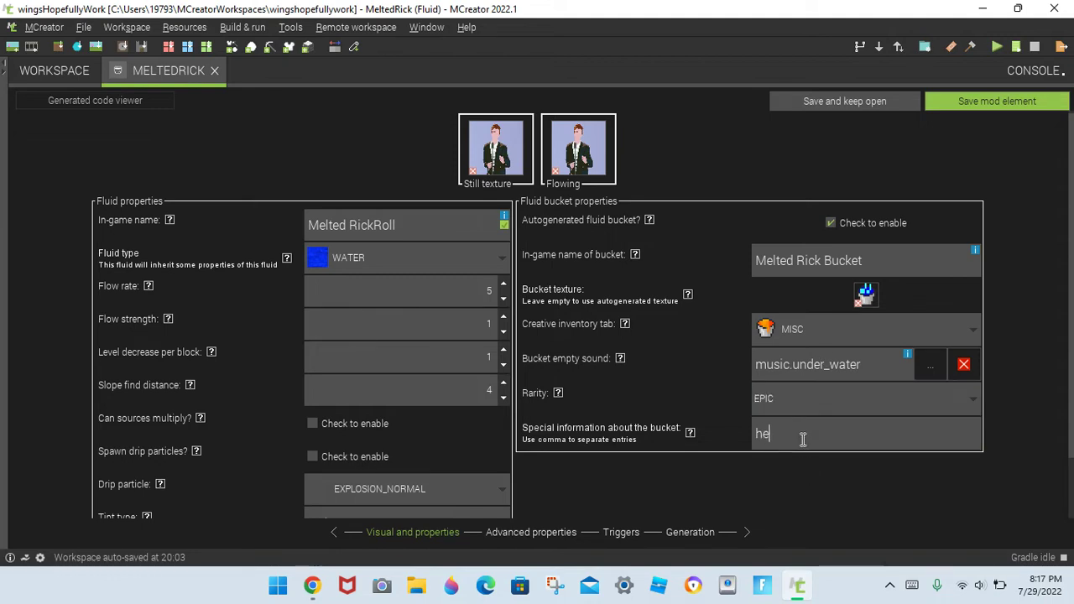
type("hehehehe rickrolllllllll")
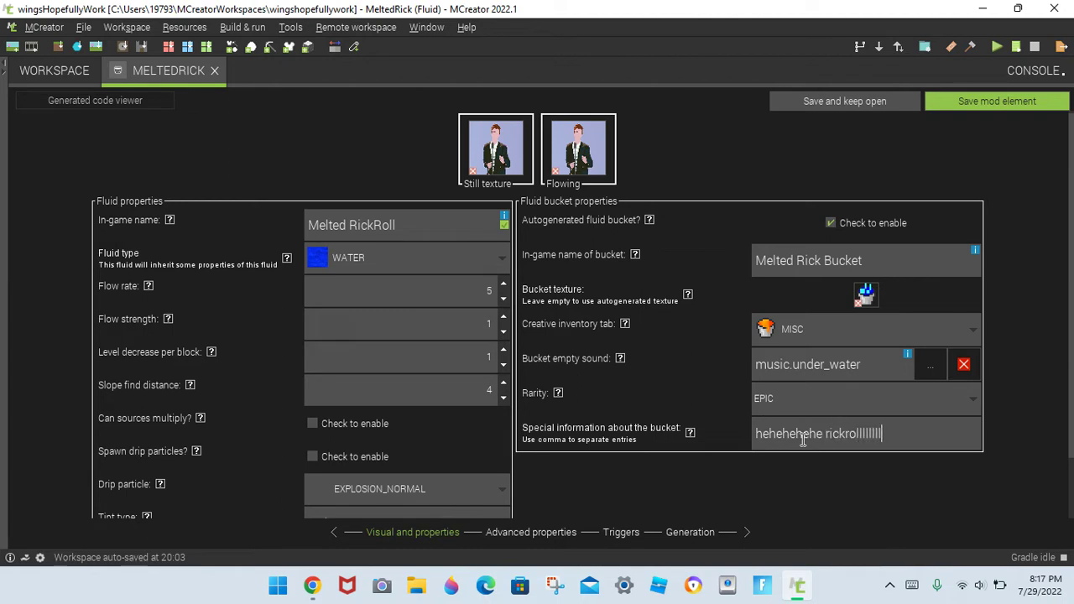
Step: In the advanced fluid block properties, set luminance and light opacity to 10 and the tick rate to 8
left_click(549, 535)
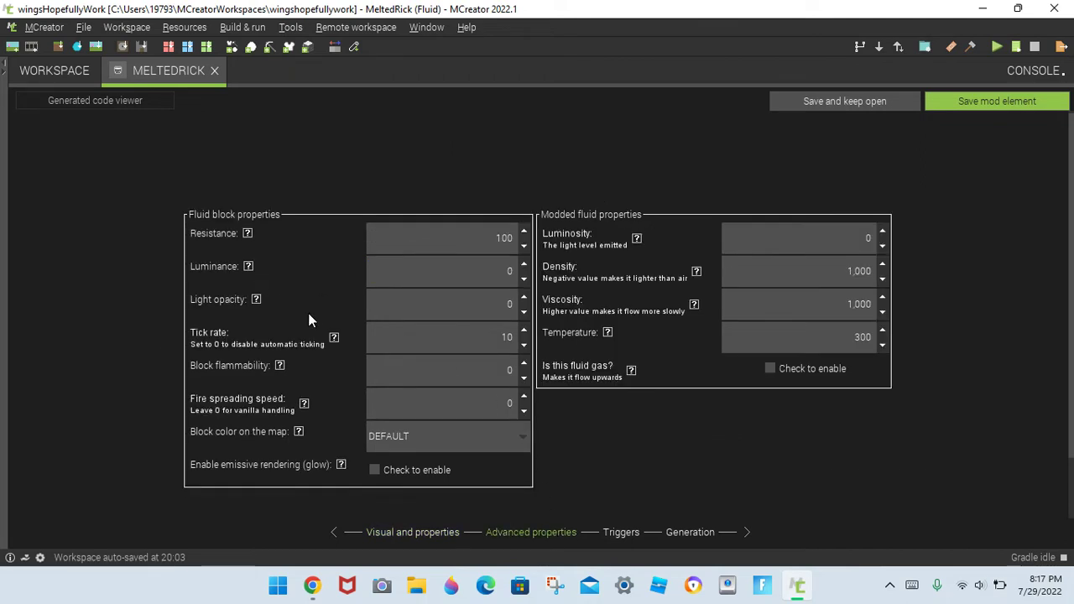
left_click(524, 266)
type("1")
left_click(521, 302)
left_click(523, 298)
left_click(256, 300)
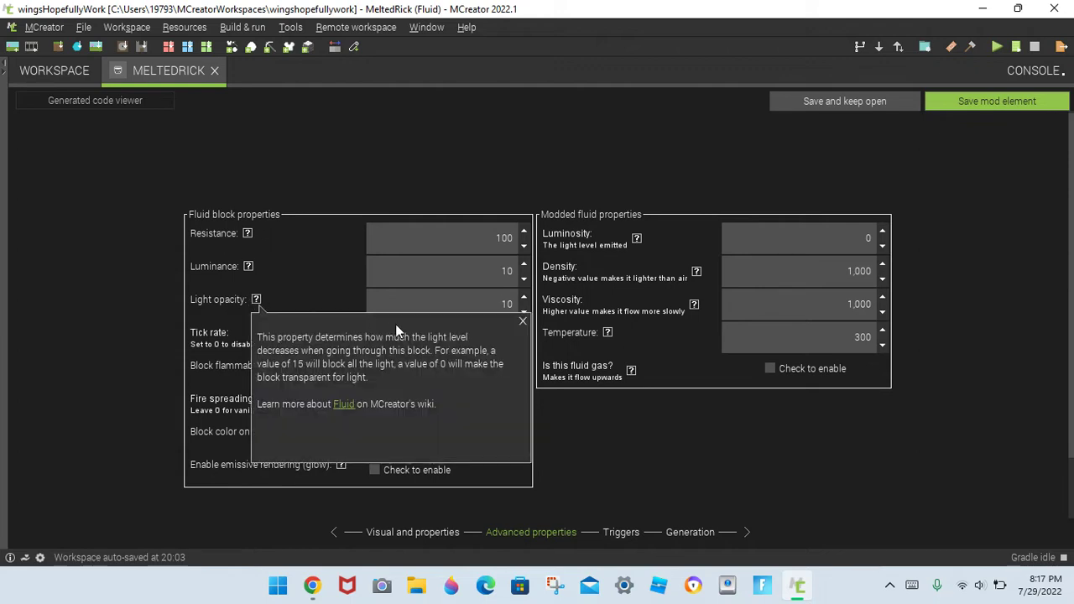
left_click(523, 319)
left_click(524, 344)
left_click(524, 344)
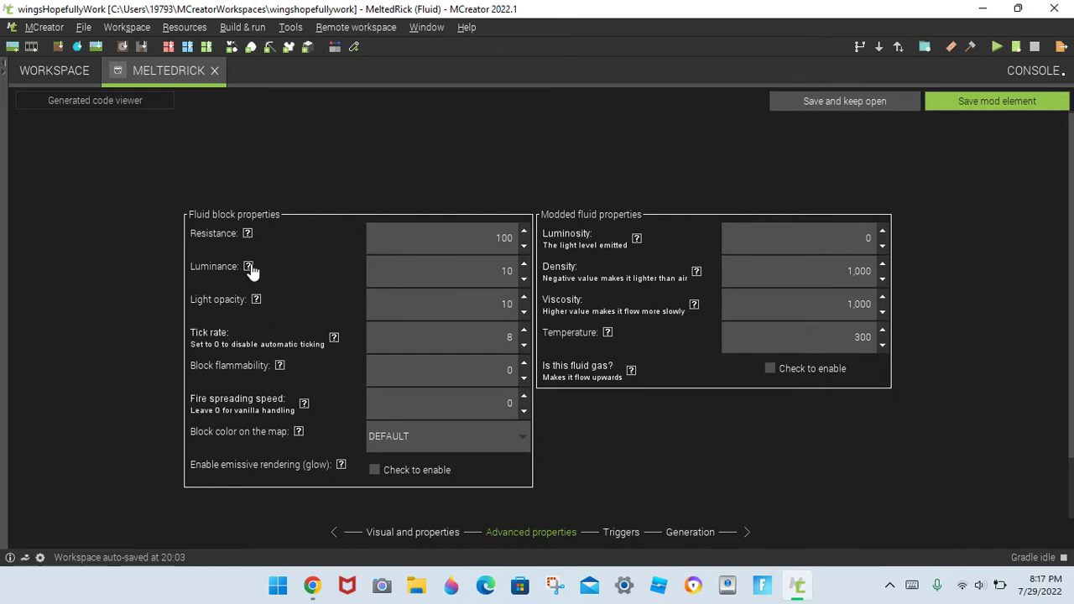
Step: Read the help descriptions for the fluid block's luminance and tick rate
mouse_move(250, 268)
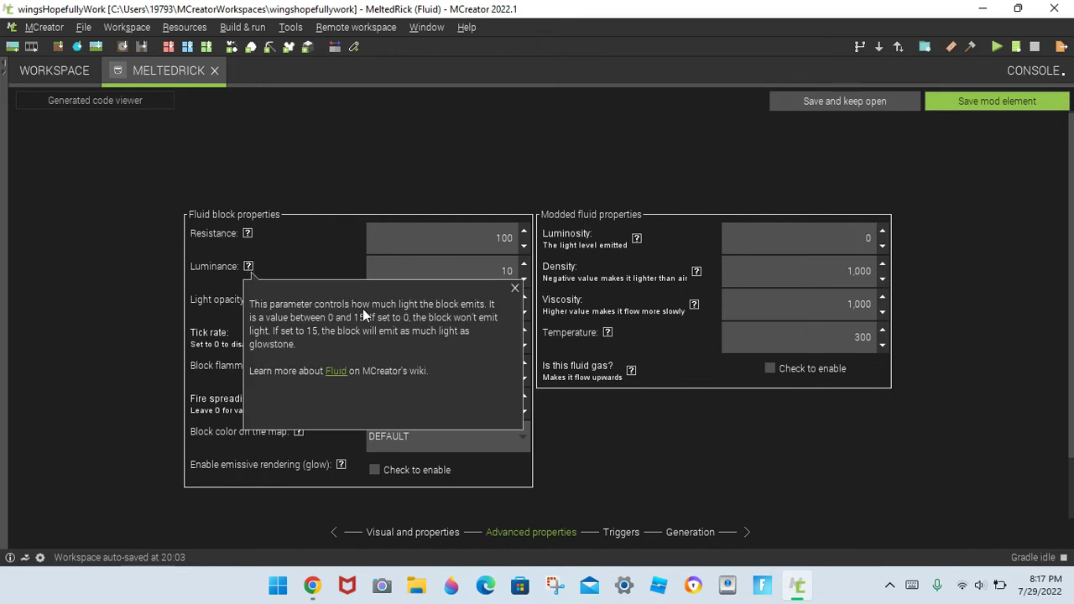
left_click(516, 288)
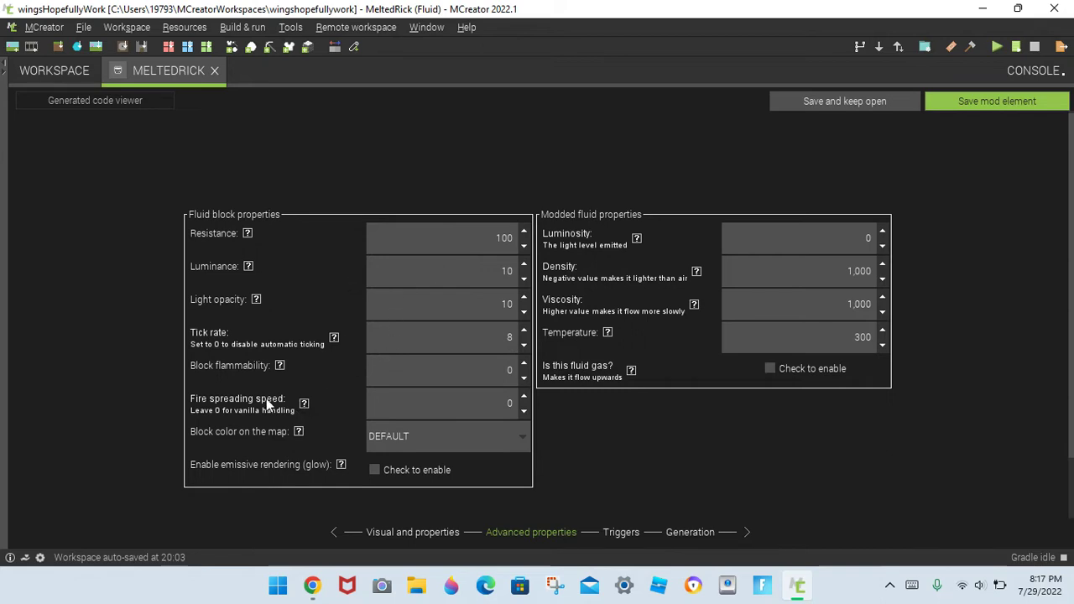
mouse_move(334, 341)
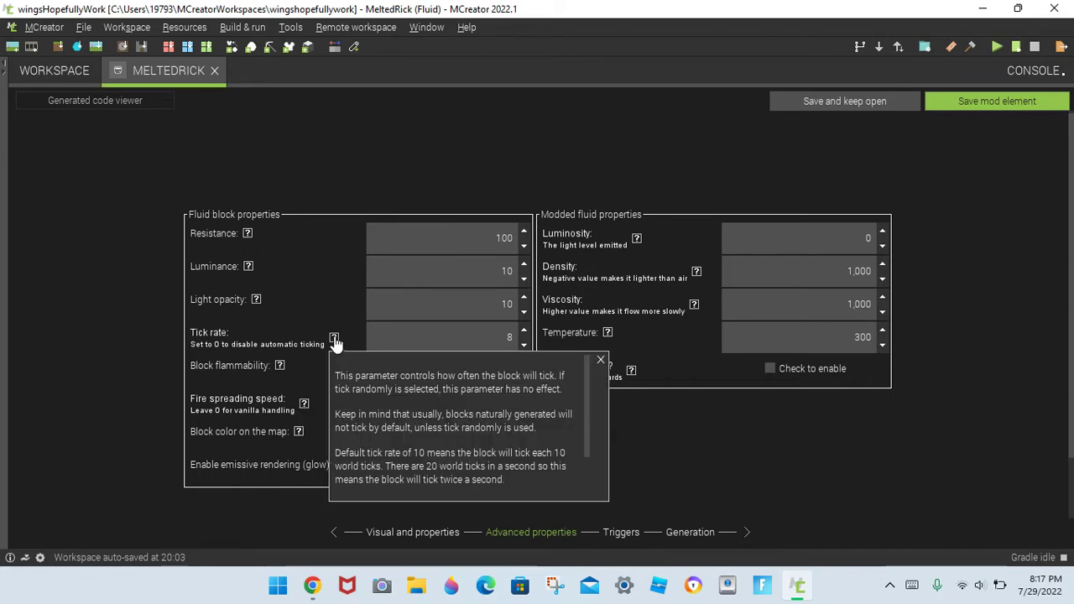